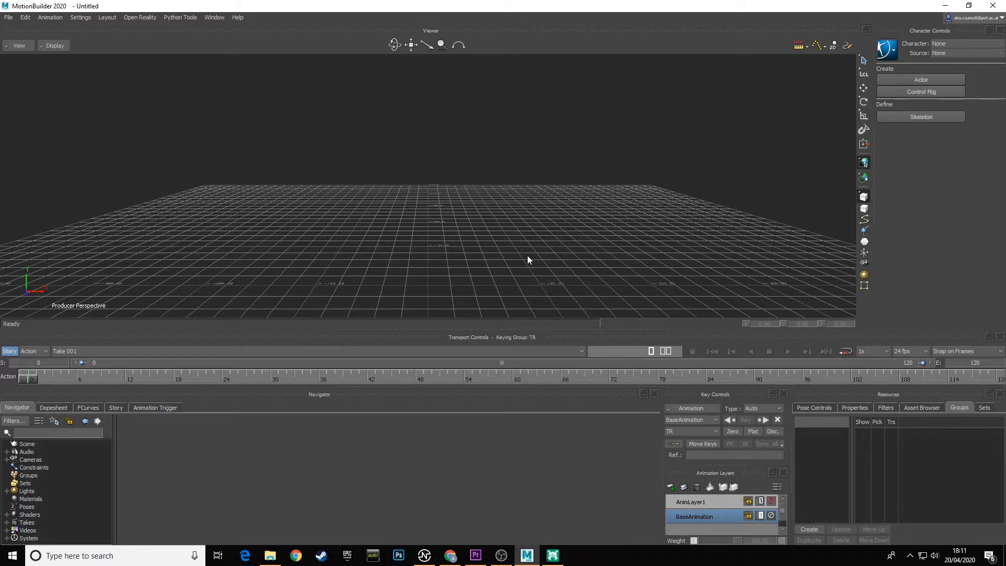
Set the mouse and keyboard interaction mode to Maya for MotionBuilder only.
middle_click_drag(546, 204, 514, 206)
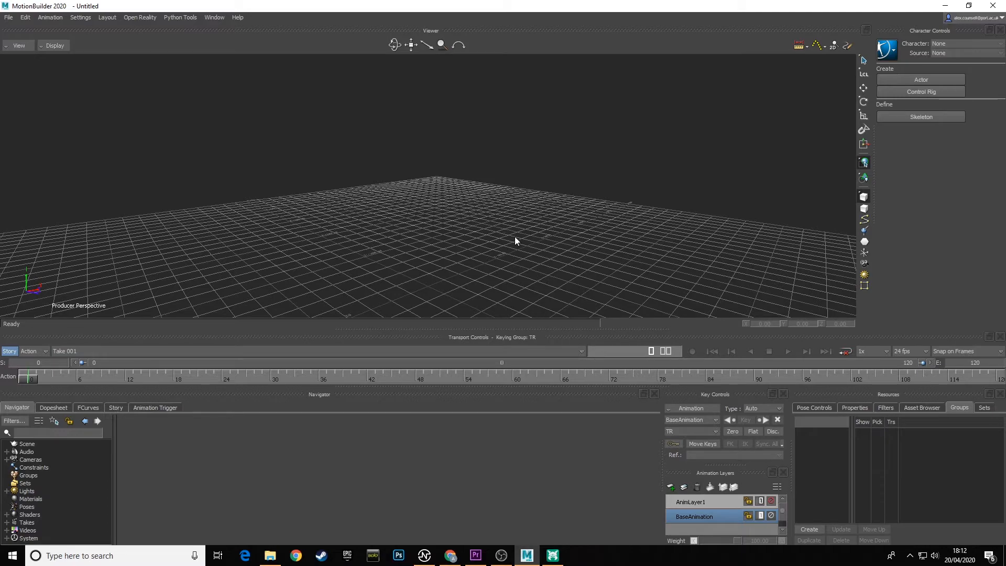
mouse_move(515, 237)
left_mouse_down("ctrl+shift")
mouse_move(498, 234)
mouse_move(495, 206)
mouse_move(489, 247)
mouse_move(496, 193)
mouse_move(496, 229)
mouse_move(539, 241)
mouse_move(520, 233)
mouse_move(521, 219)
left_mouse_up("ctrl+shift")
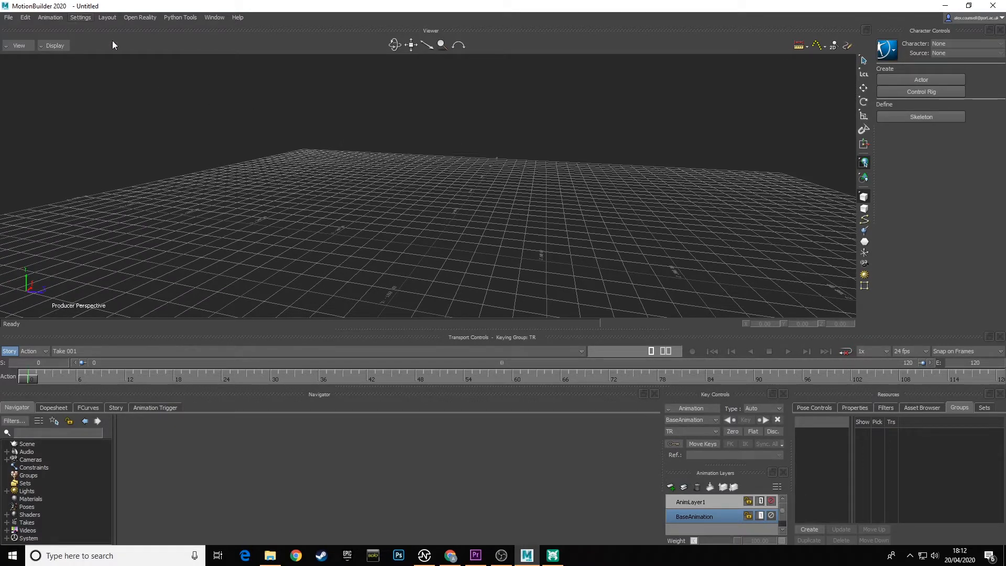
left_click(80, 17)
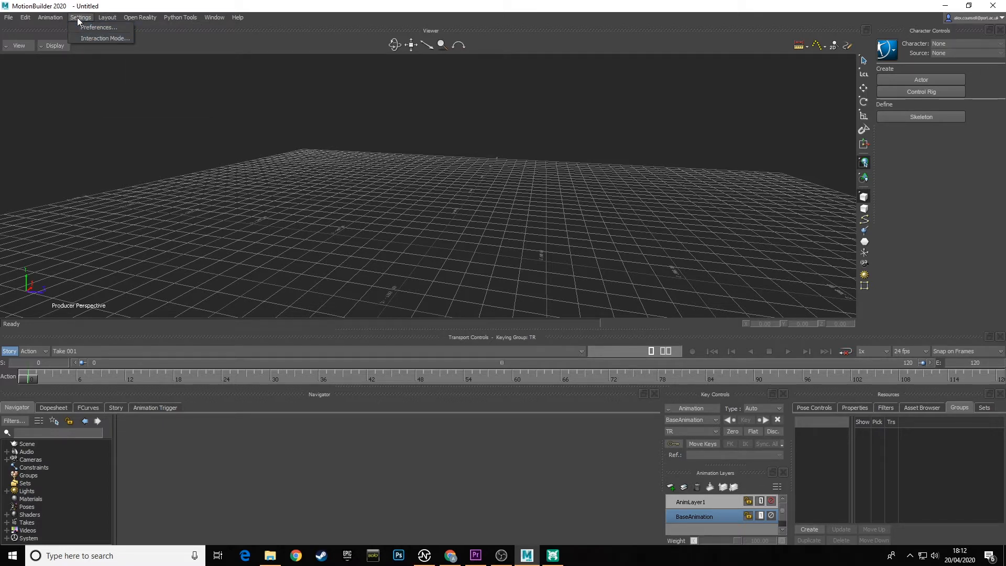
left_click(94, 39)
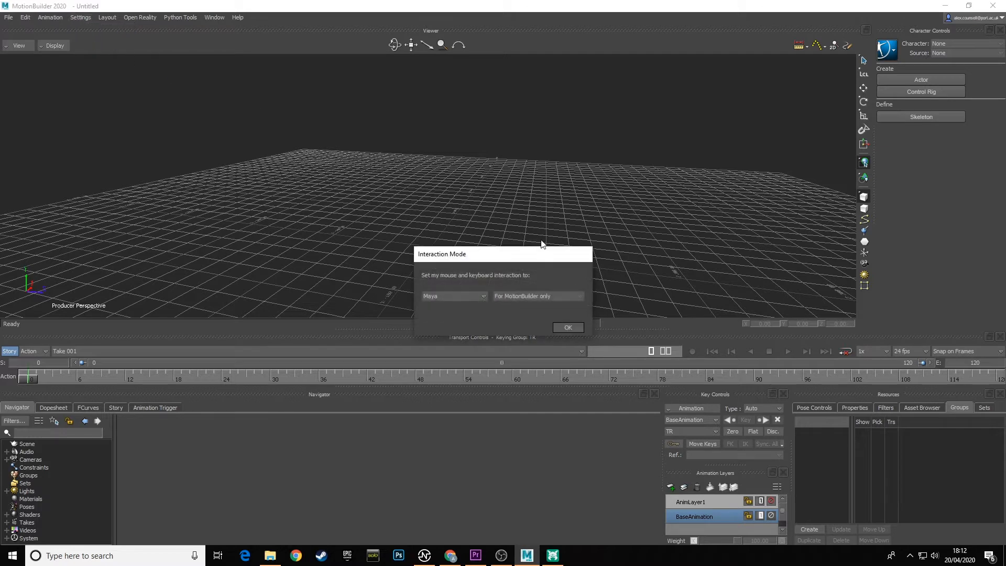
left_click_drag(526, 255, 499, 206)
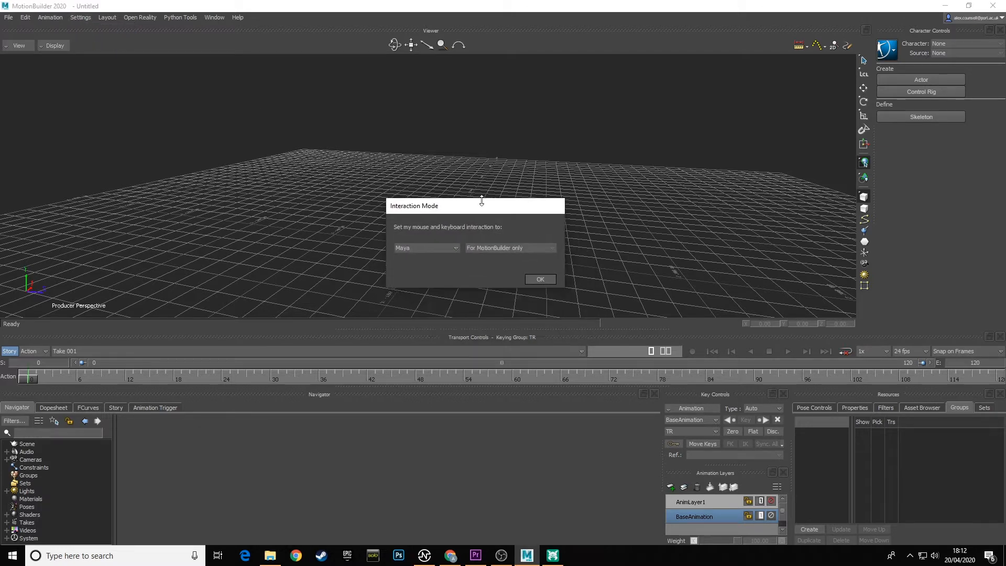
left_click(425, 247)
left_click(421, 273)
left_click(544, 282)
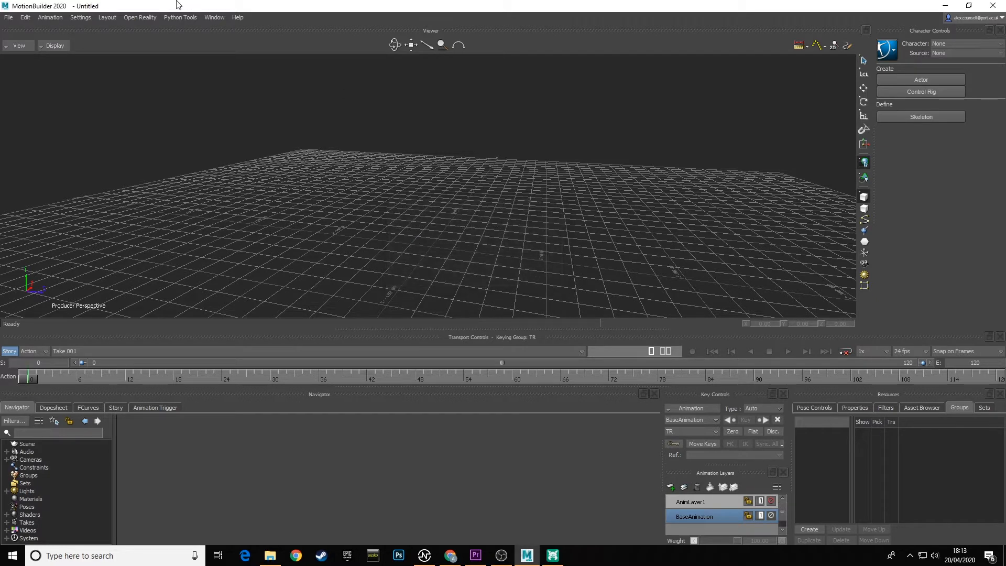
Recheck the mouse and keyboard interaction mode setting, accept it as Maya, and try orbiting the view.
left_click(80, 19)
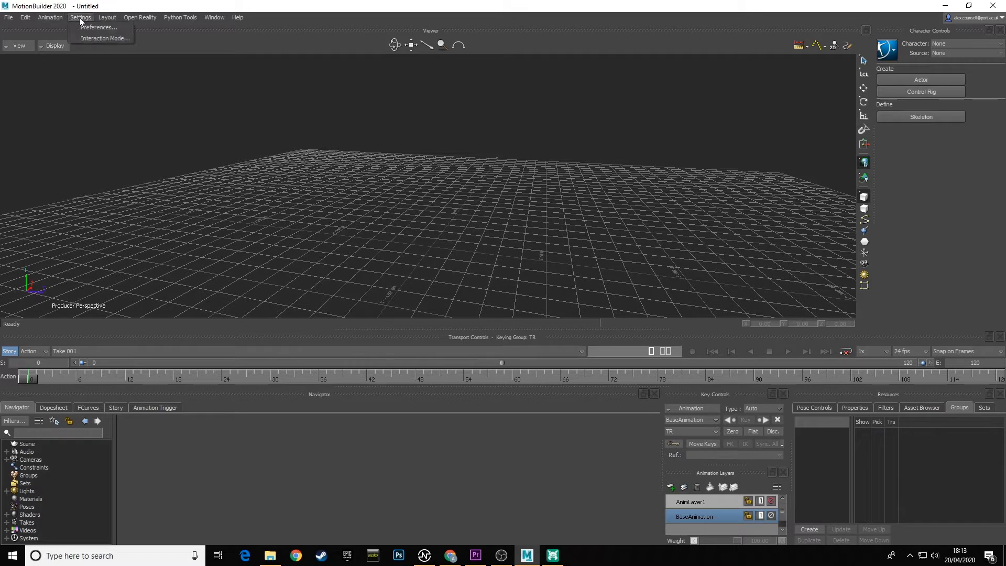
left_click(106, 37)
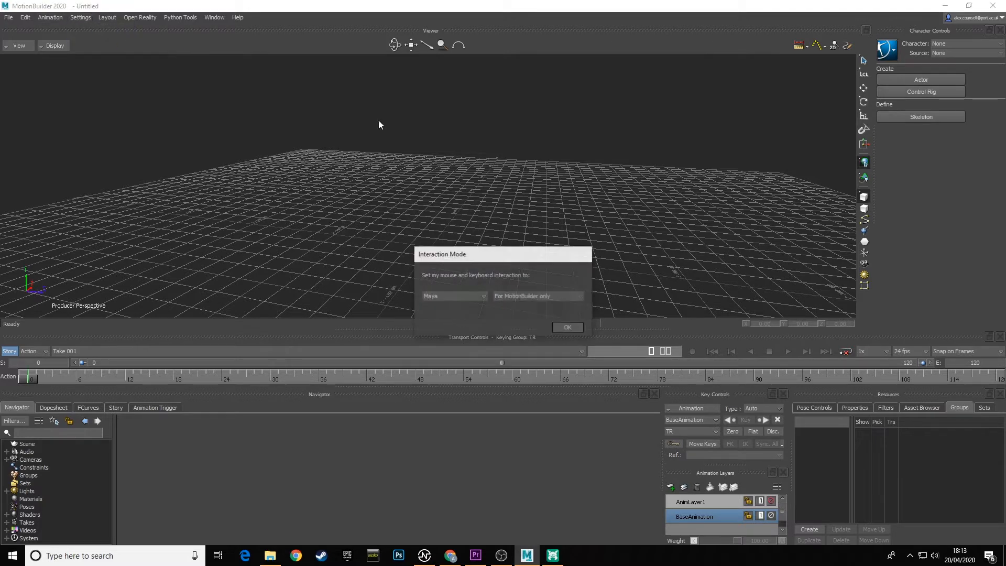
left_click(570, 328)
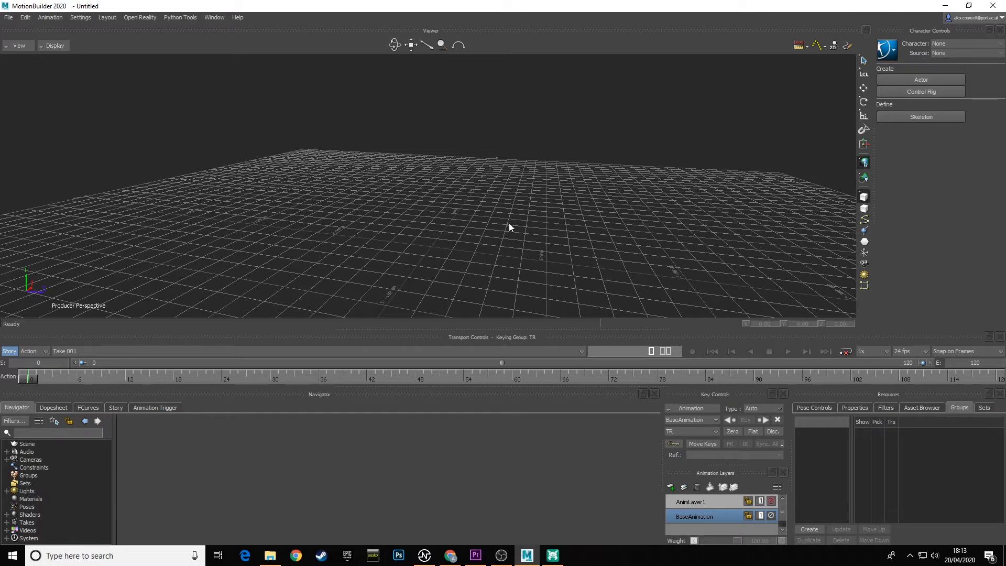
mouse_move(512, 221)
left_mouse_down("alt")
mouse_move(492, 221)
mouse_move(499, 211)
left_mouse_up("alt")
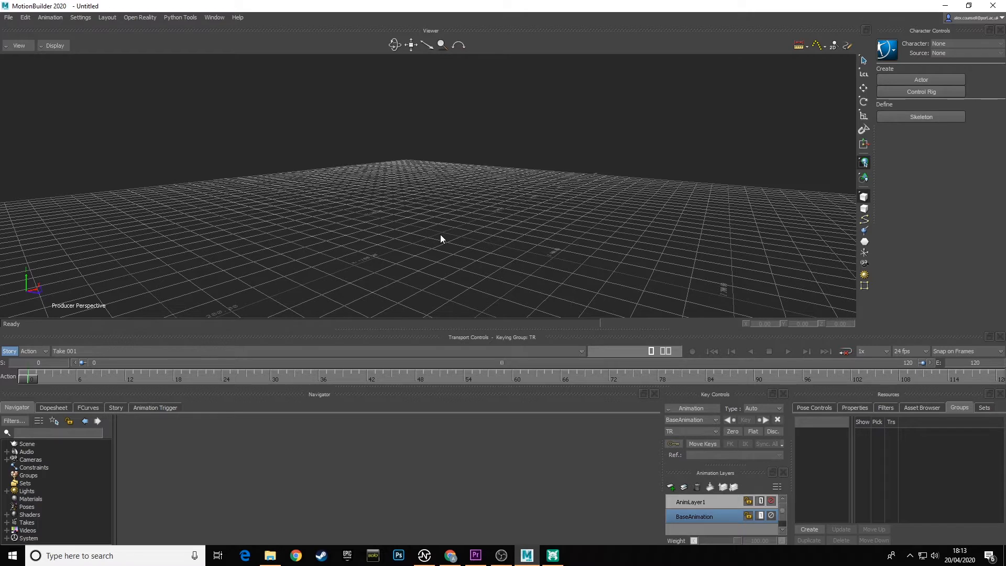
Start a motion file import and browse from CT6MOCAP_FIGHT_SEQUENCE through MOCAP_DATA and CT6Mocap to the folder holding the ROM_001 files.
left_click(8, 18)
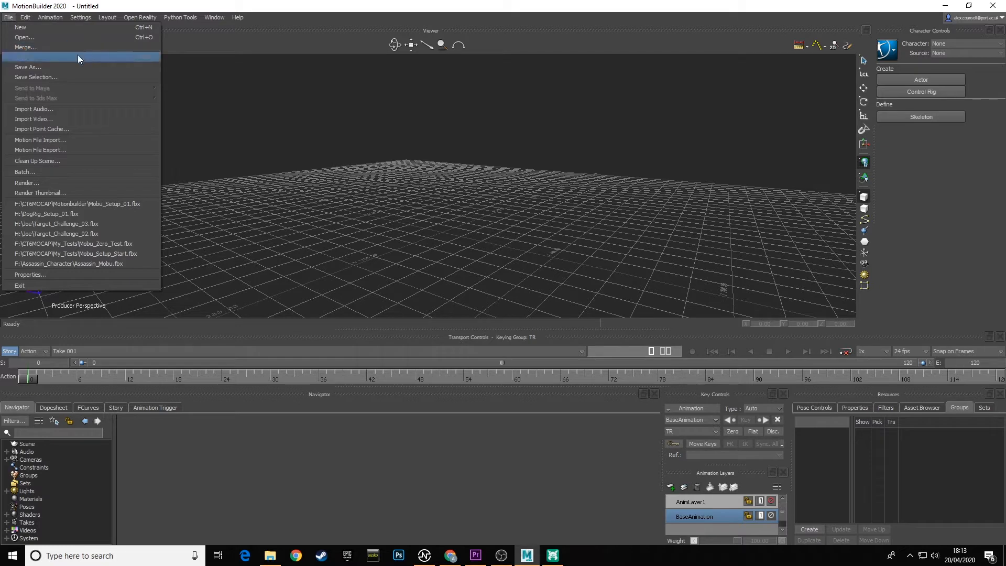
left_click(58, 139)
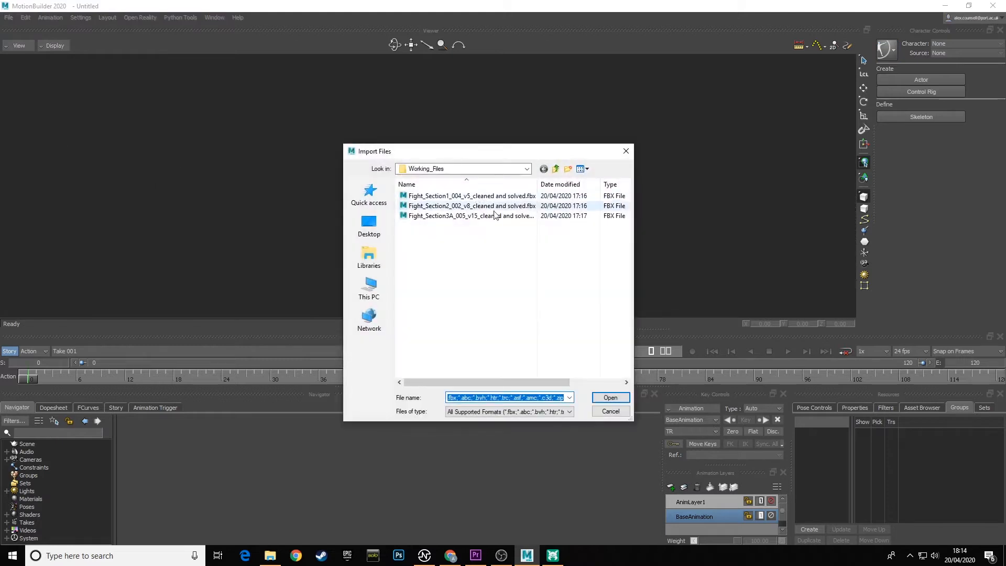
left_click_drag(633, 269, 708, 269)
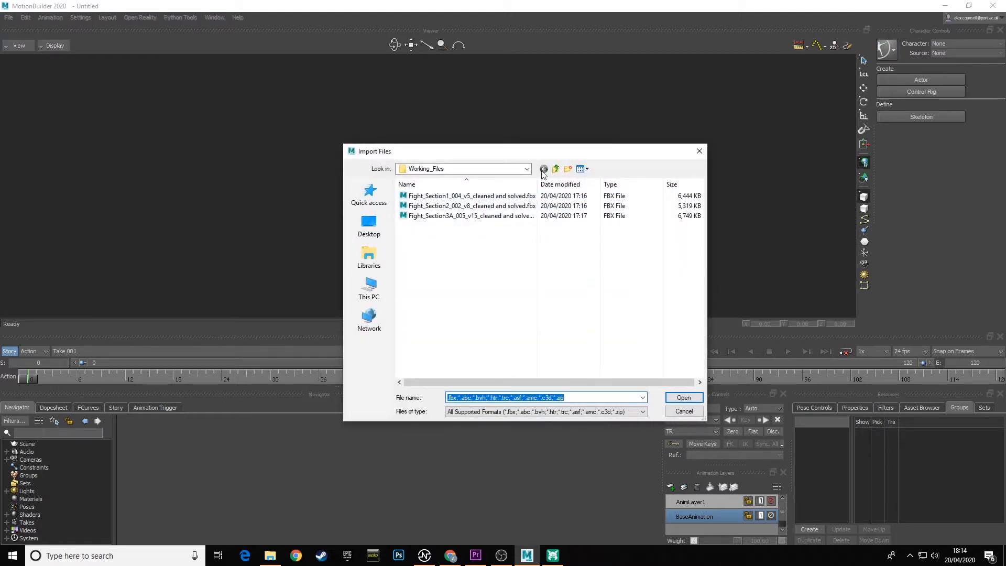
left_click_drag(537, 184, 581, 184)
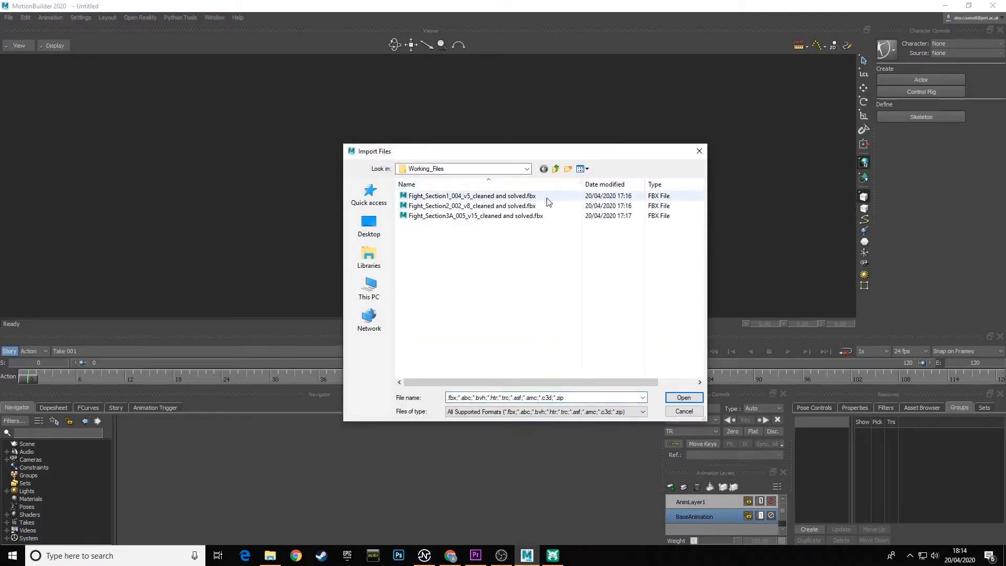
left_click(452, 168)
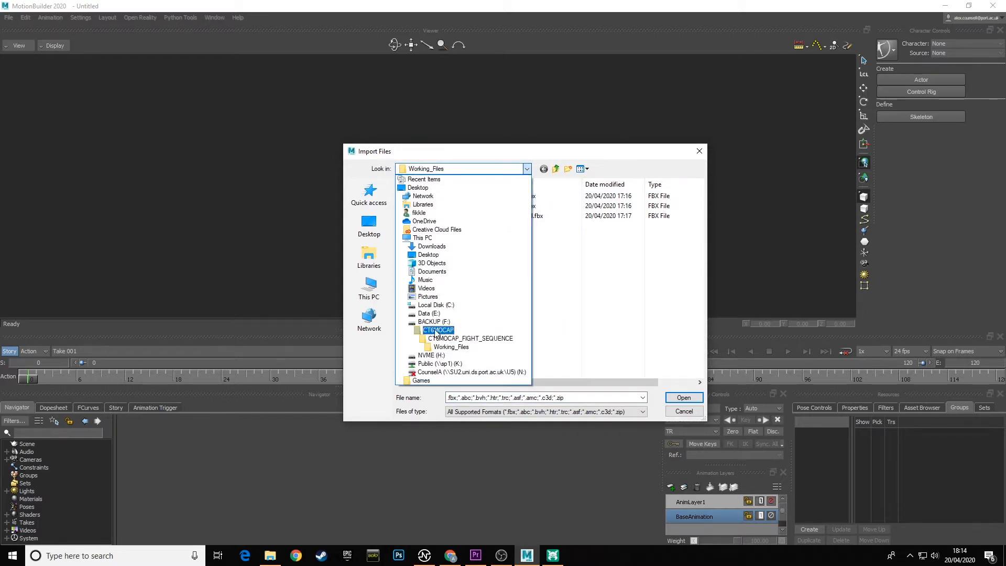
left_click(470, 339)
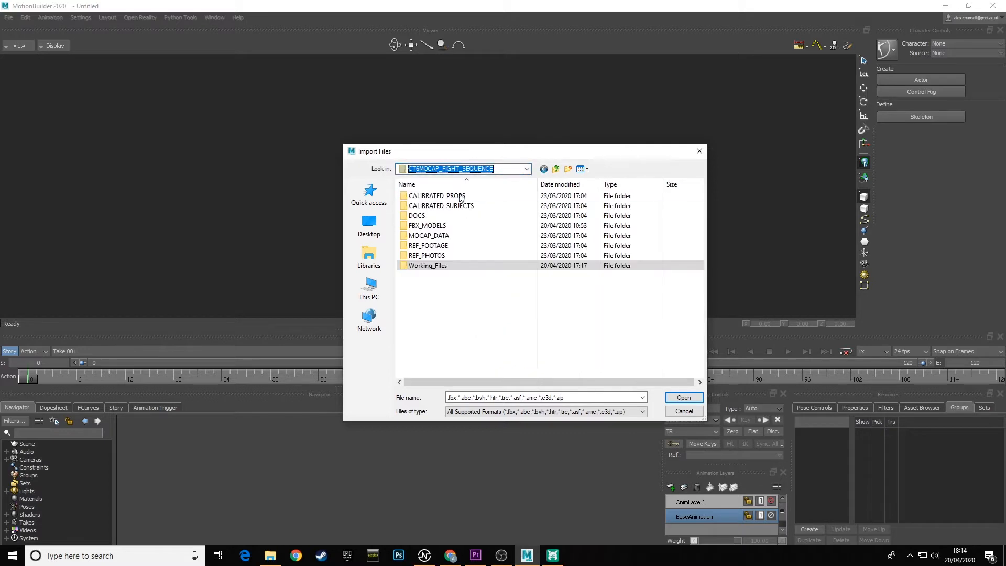
double_click(429, 236)
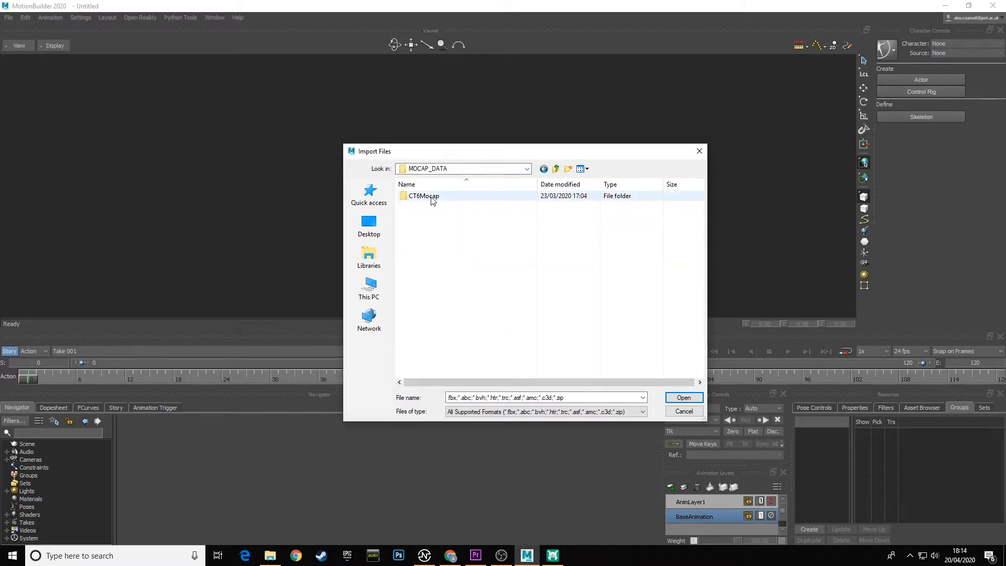
double_click(427, 196)
double_click(426, 198)
double_click(426, 197)
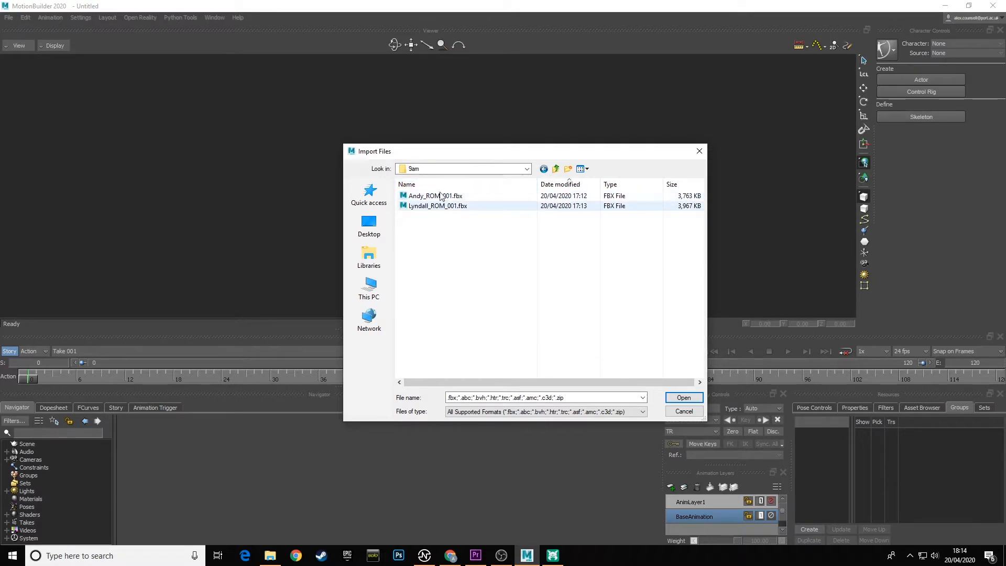
Import both ROM_001 FBX files together, creating them In Separate Hierarchies with their takes' start and end imported from file.
mouse_move(433, 214)
left_mouse_down()
mouse_move(449, 196)
mouse_move(445, 218)
left_mouse_up()
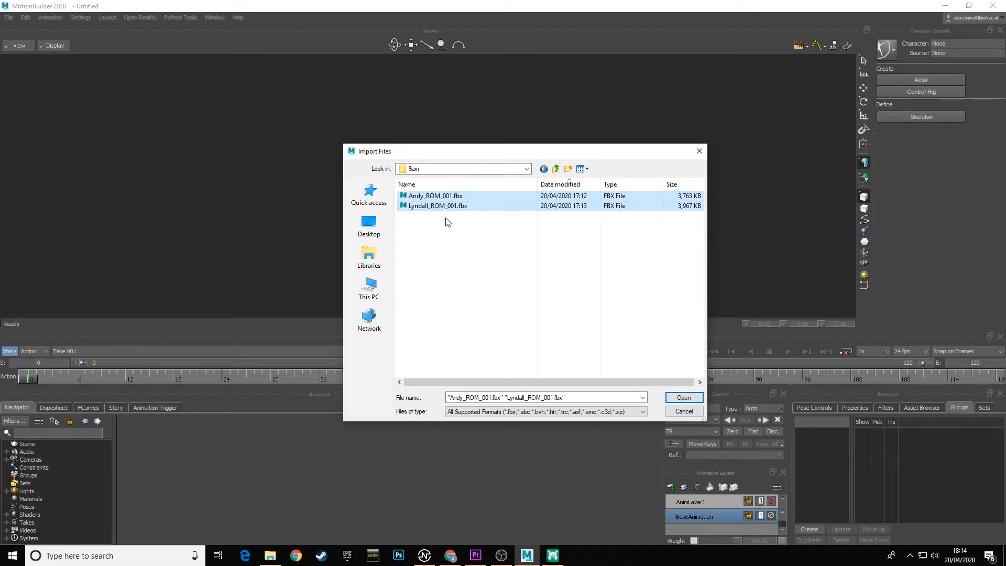
left_click(684, 398)
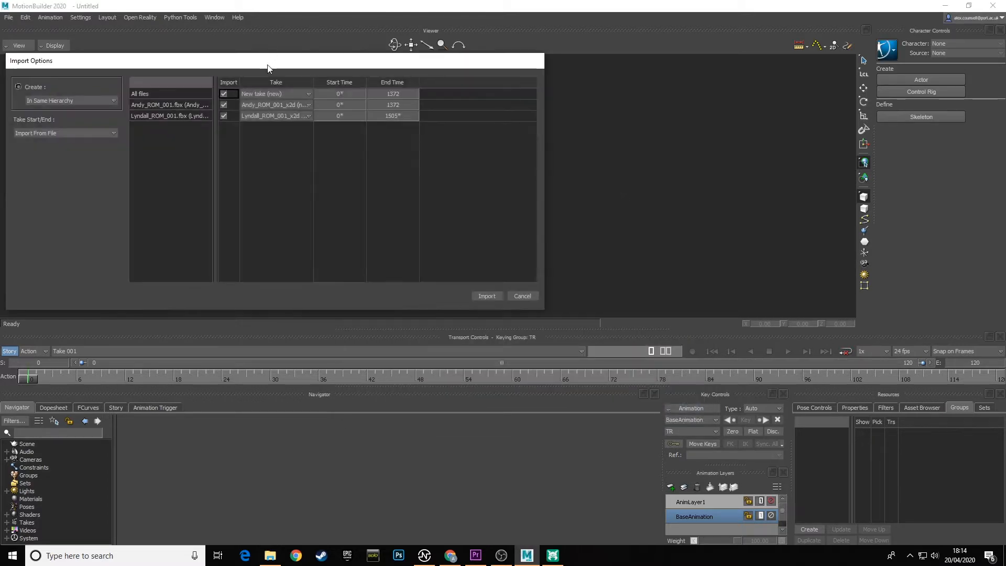
left_click_drag(268, 63, 366, 86)
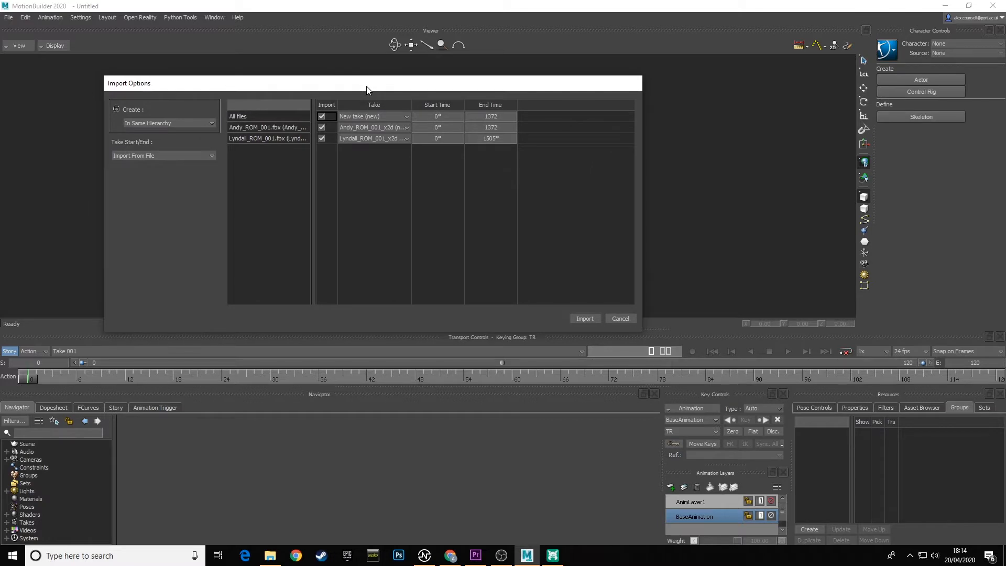
left_click(142, 121)
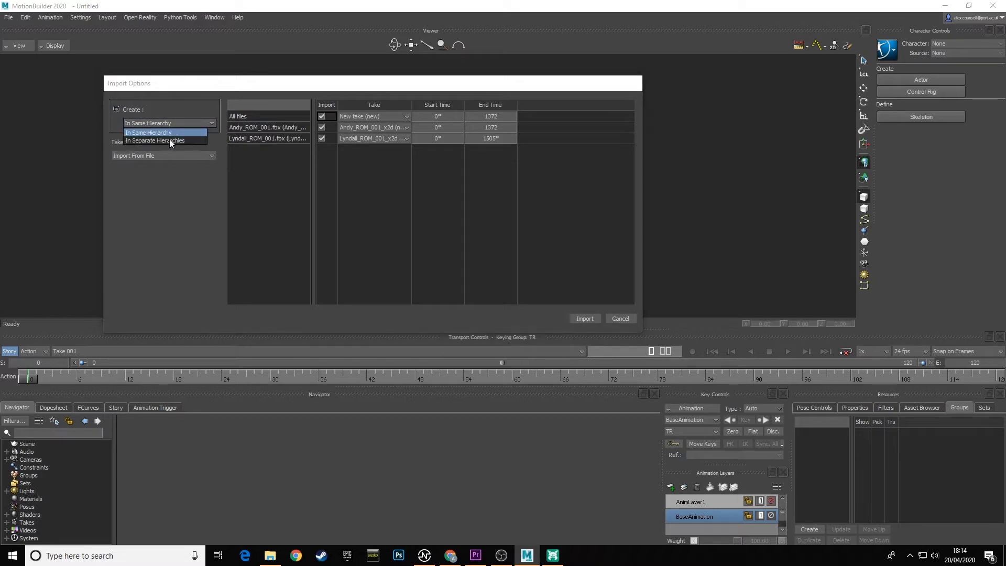
left_click(169, 140)
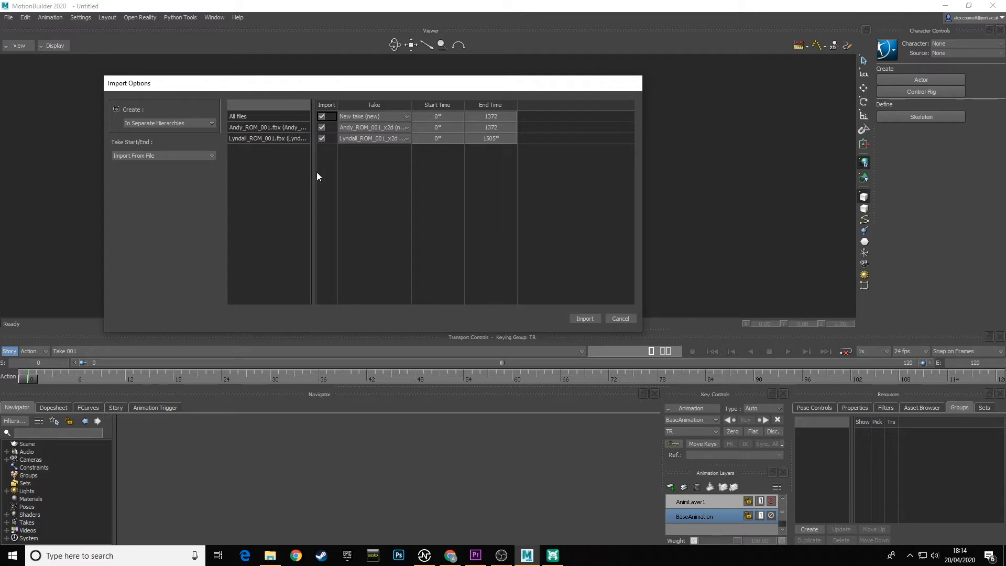
left_click_drag(314, 172, 369, 170)
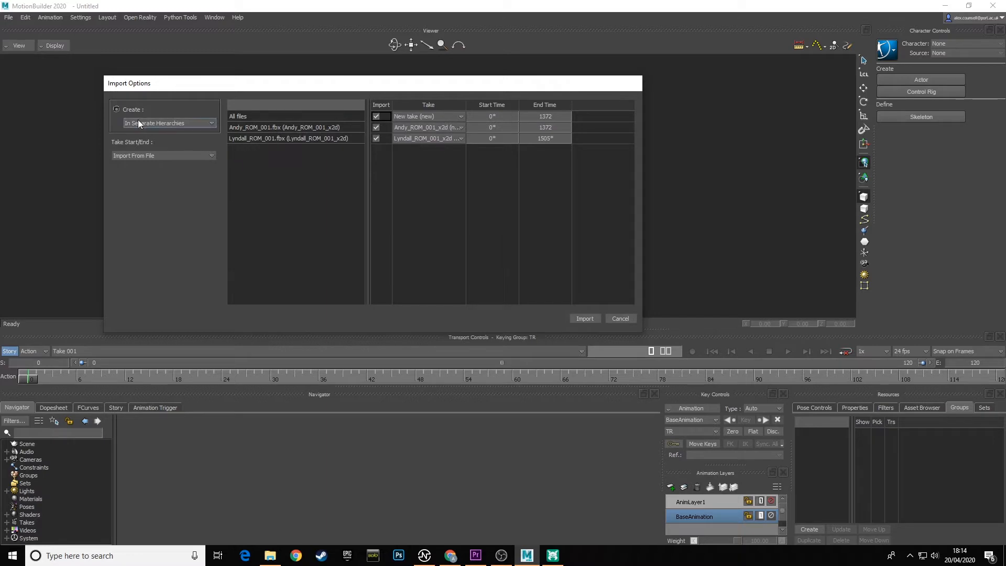
left_click(585, 319)
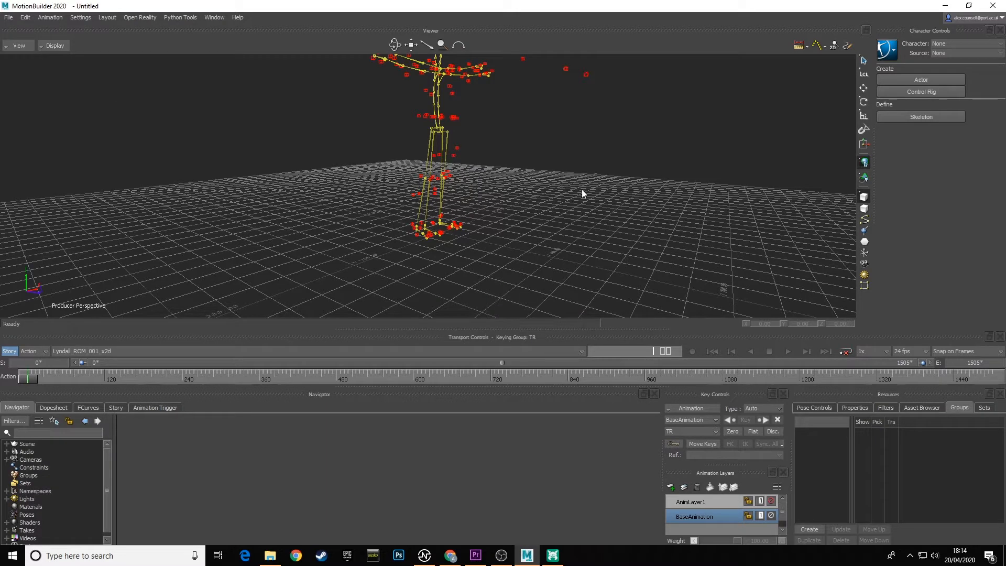
Switch to Take 001 and scrub its timeline to check the imported skeletons for motion.
left_click_drag(568, 189, 593, 202, "ctrl+shift")
left_click_drag(592, 202, 544, 225, "ctrl+shift")
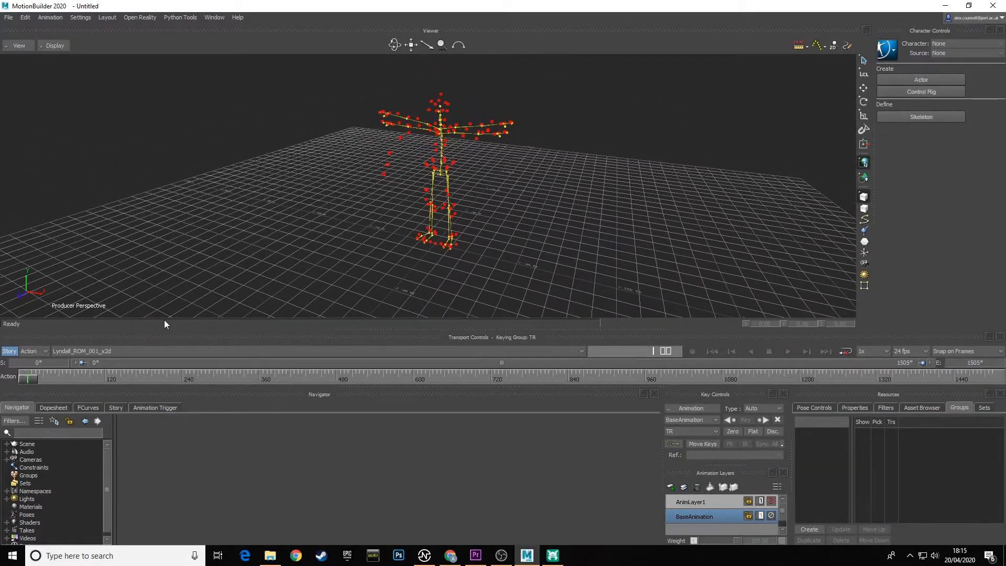
left_click(121, 351)
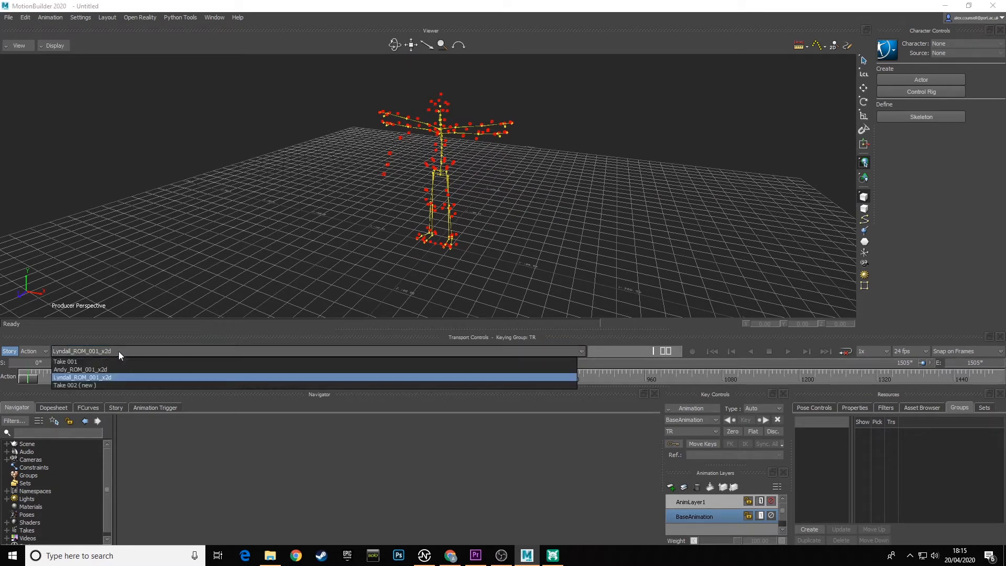
left_click(72, 362)
left_click_drag(53, 375, 28, 377)
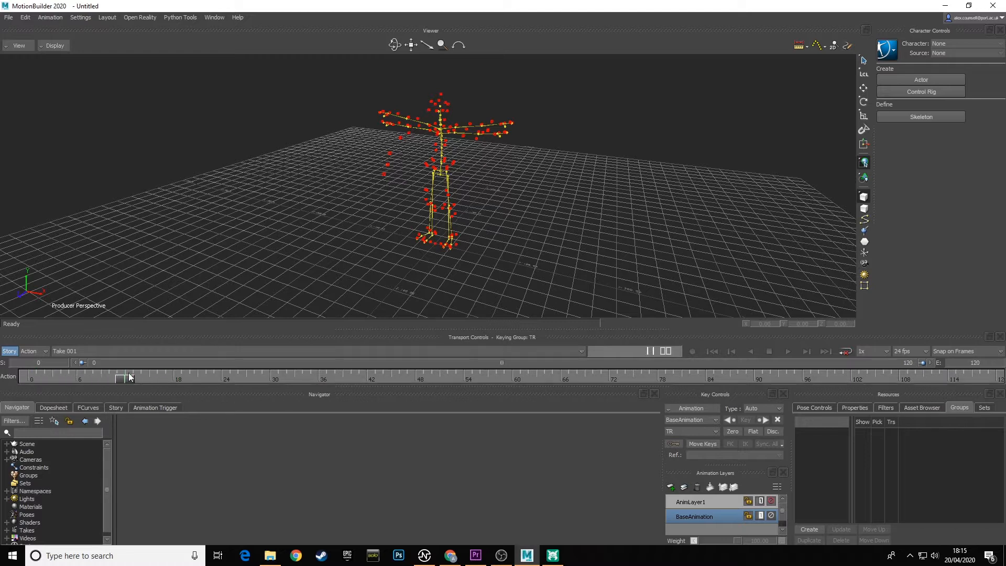
Switch to the first imported ROM take, scrub to frame 425, select the moving skeleton's LeftForeArm, and return to the start.
left_click(93, 350)
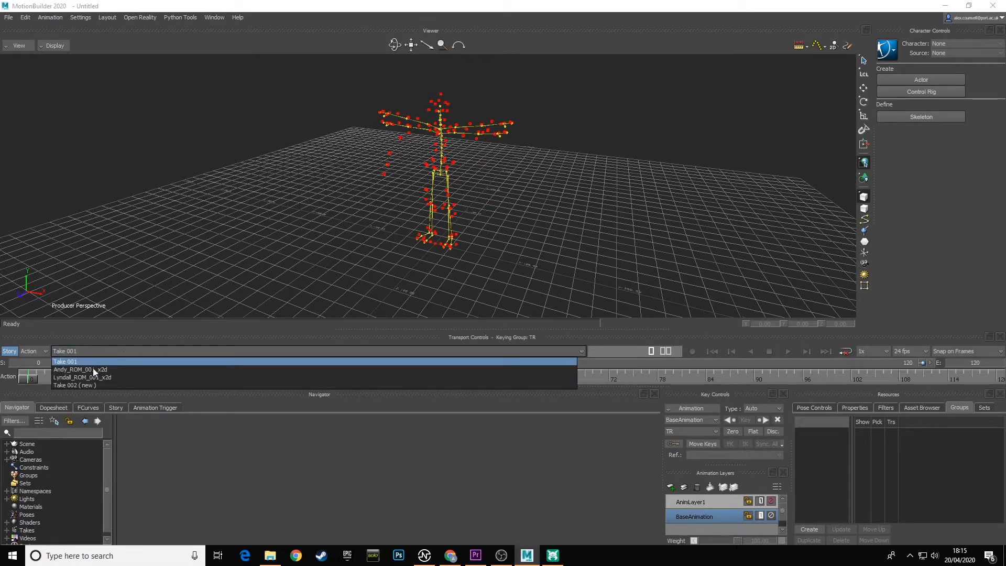
left_click(83, 370)
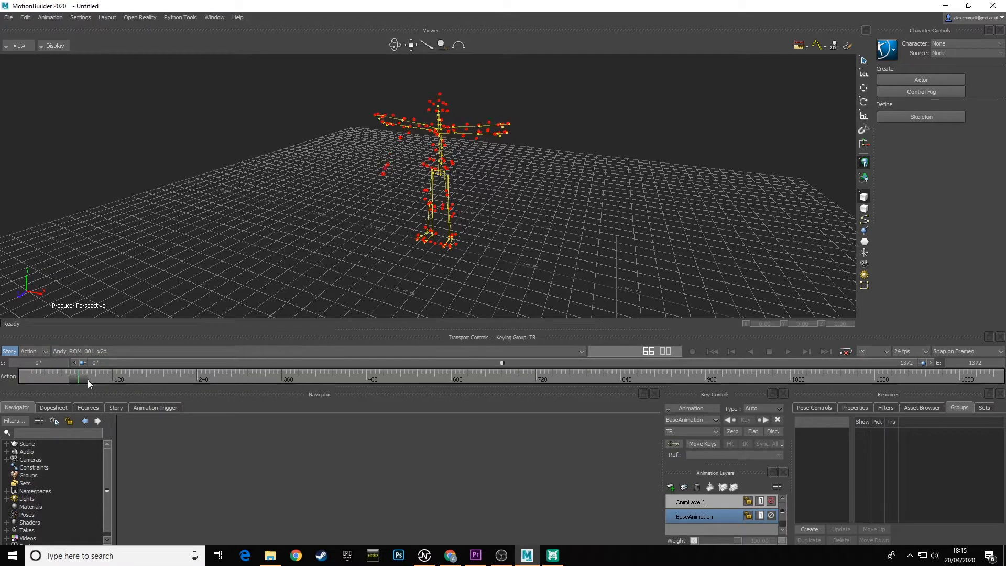
left_click_drag(87, 379, 328, 375)
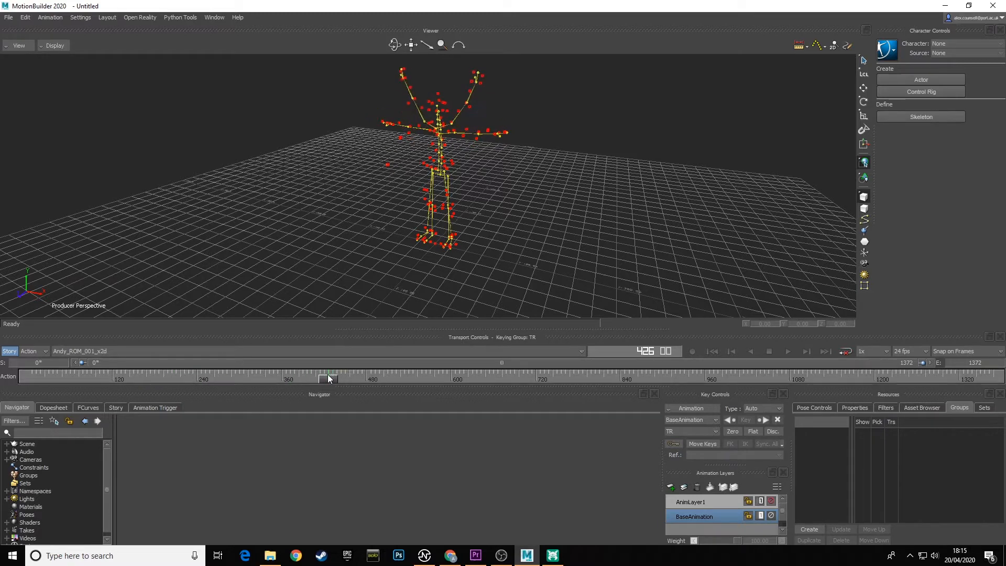
left_click(470, 103)
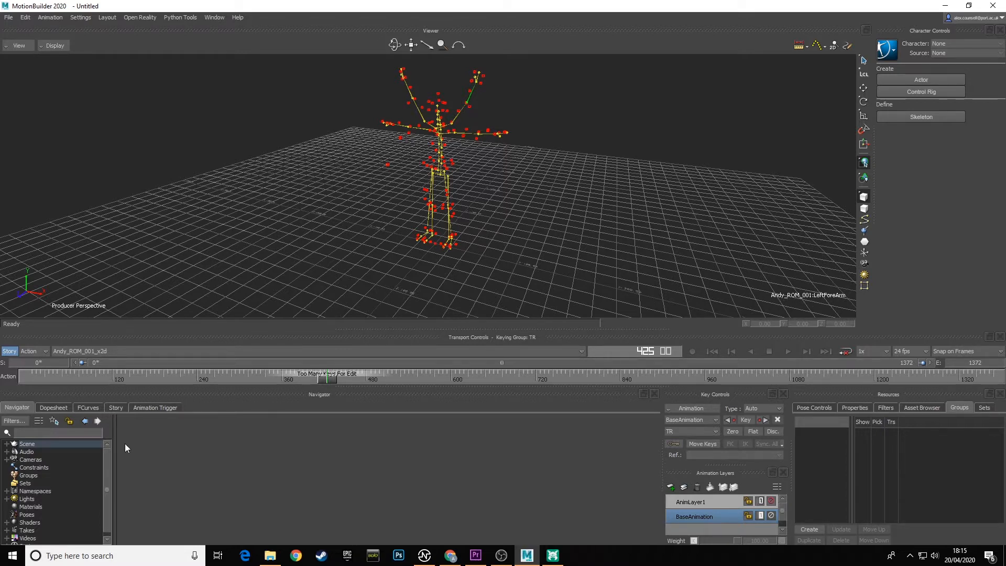
left_click_drag(321, 381, 68, 372)
Switch to the second imported ROM take, scrub to frame 279, and select the moving skeleton's LeftForeArm.
left_click(121, 351)
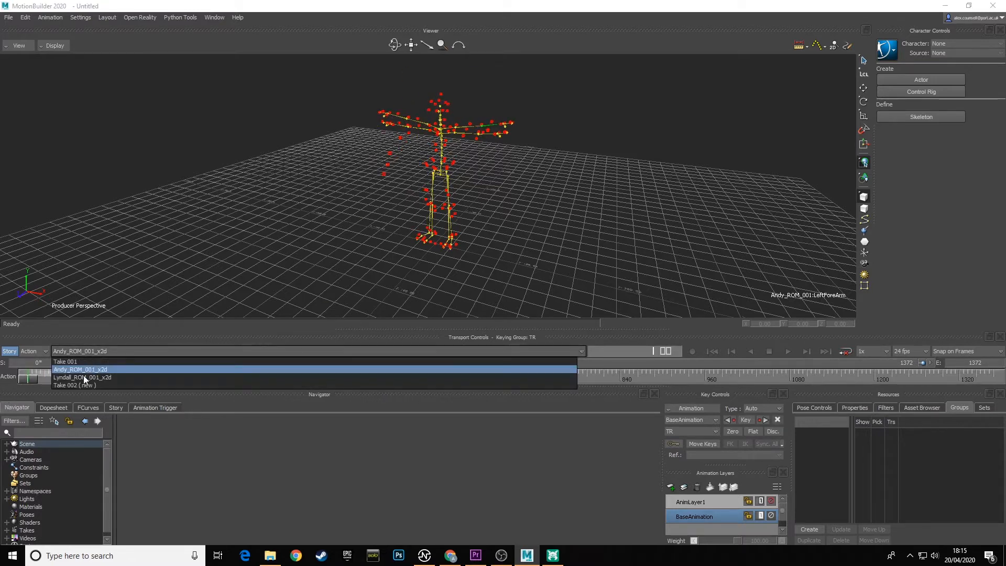
left_click(86, 379)
left_click_drag(28, 382, 207, 374)
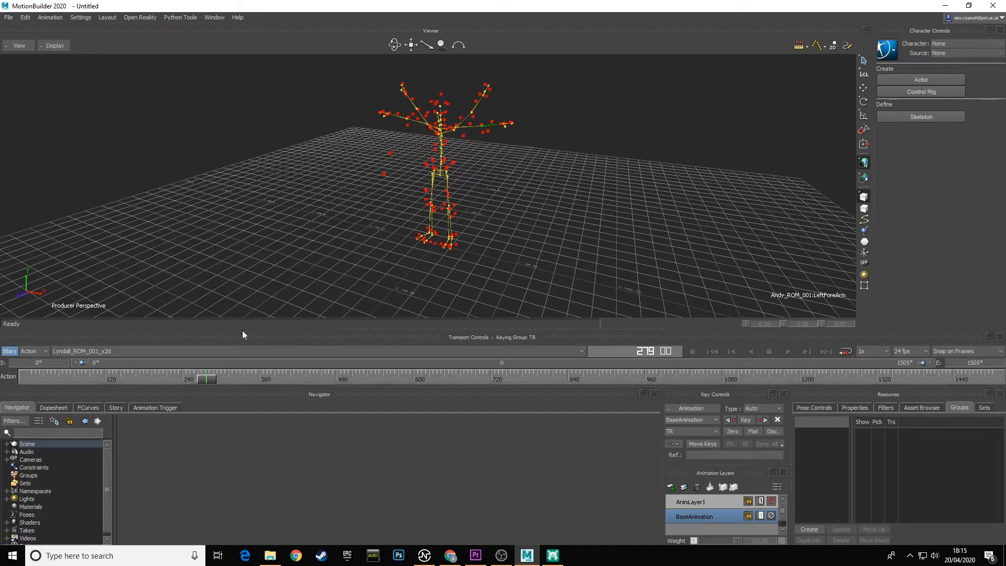
left_click(475, 111)
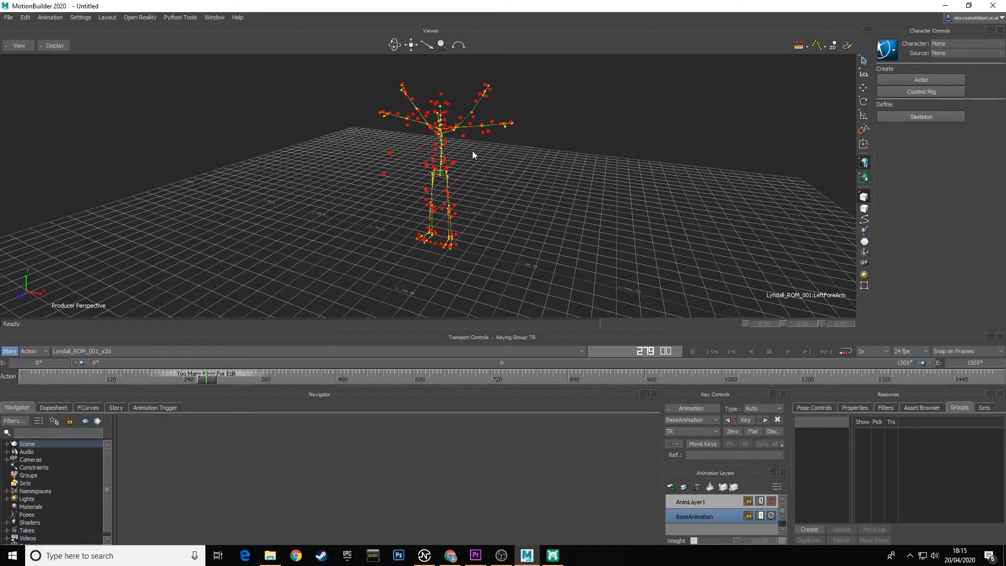
Identify an unlabeled marker near the outstretched arm, clear the selection, and select the stationary skeleton's LeftForeArm.
mouse_move(207, 379)
left_mouse_down()
mouse_move(155, 378)
mouse_move(206, 379)
left_mouse_up()
left_click(488, 132)
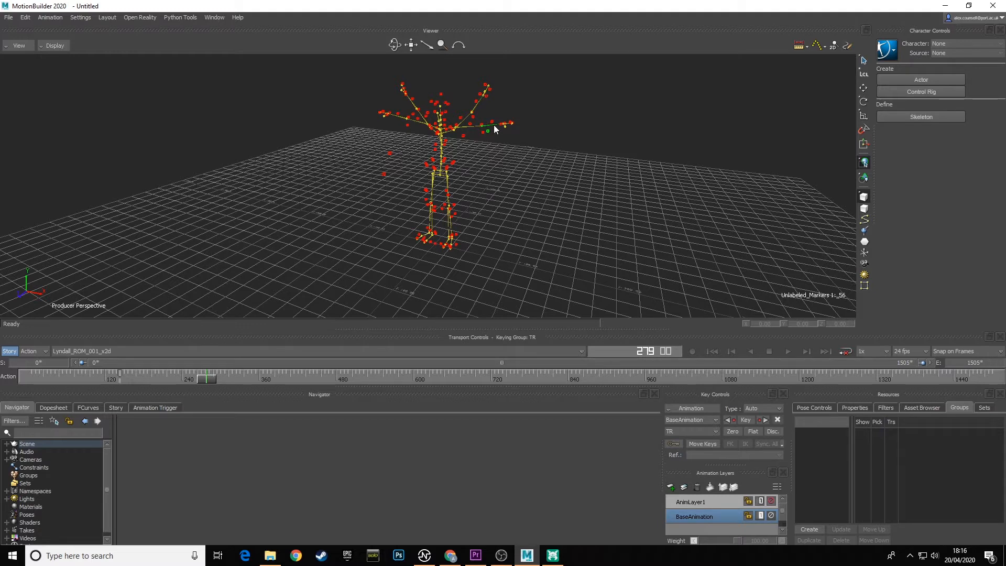
left_click(496, 140)
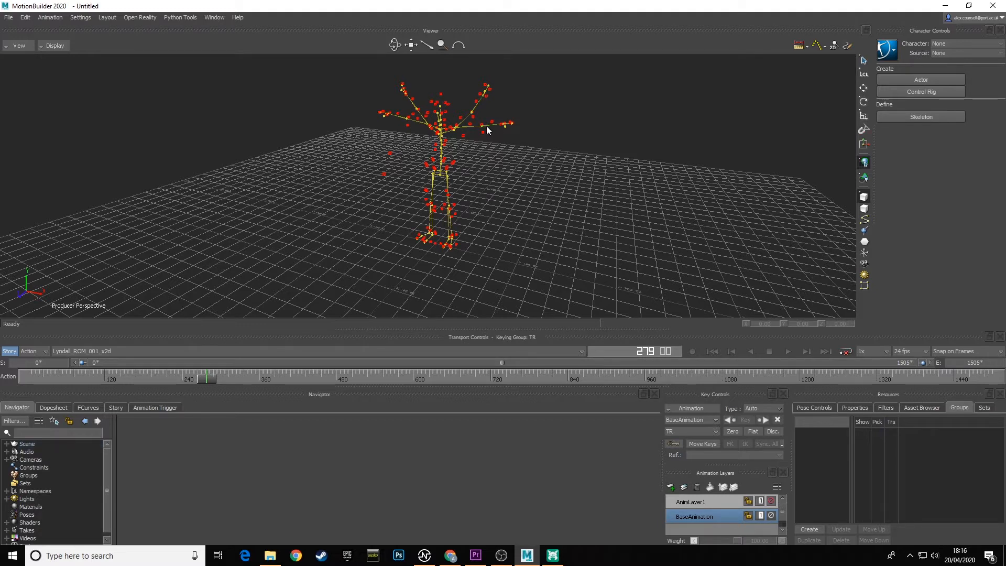
left_click(487, 130)
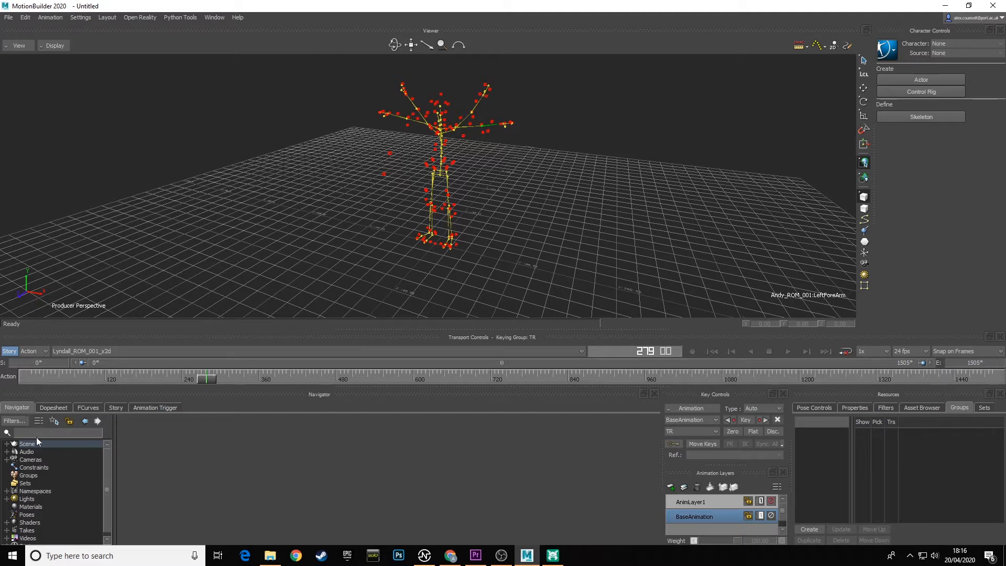
Examine the Scene hierarchy's contents in an enlarged Navigator, then collapse it and restore the layout.
left_click(7, 444)
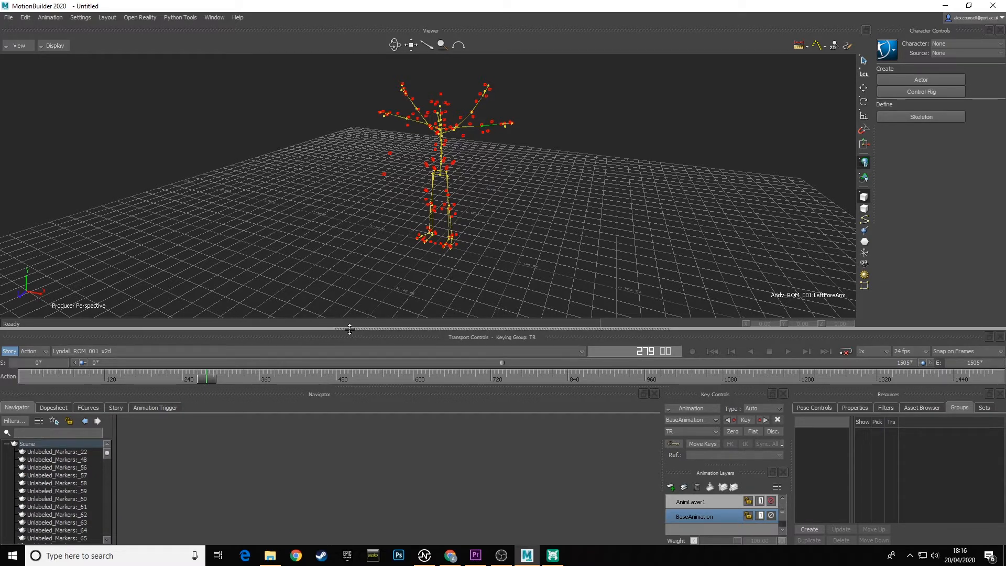
left_click_drag(350, 328, 349, 180)
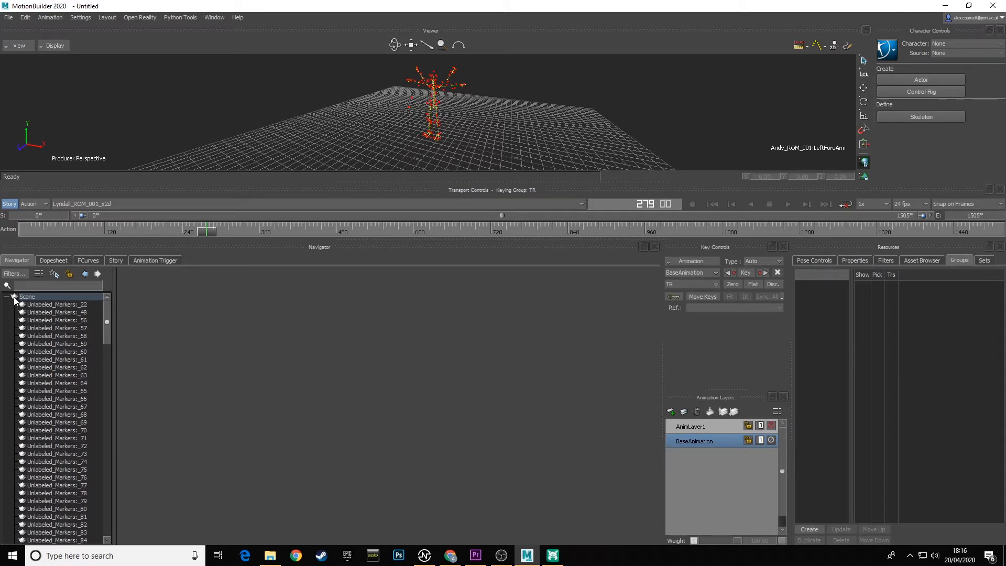
left_click_drag(108, 310, 112, 288)
left_click(7, 297)
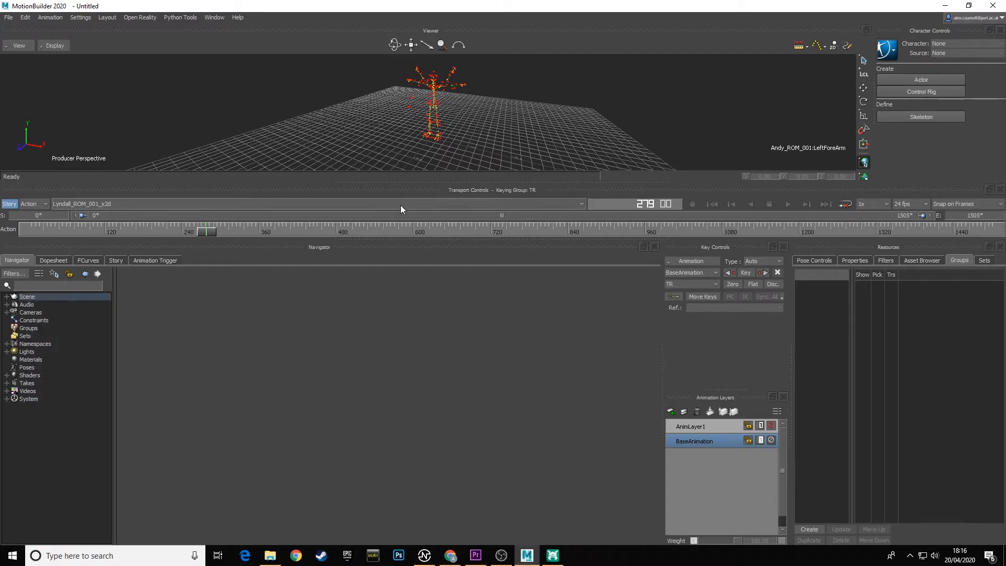
left_click_drag(409, 181, 412, 330)
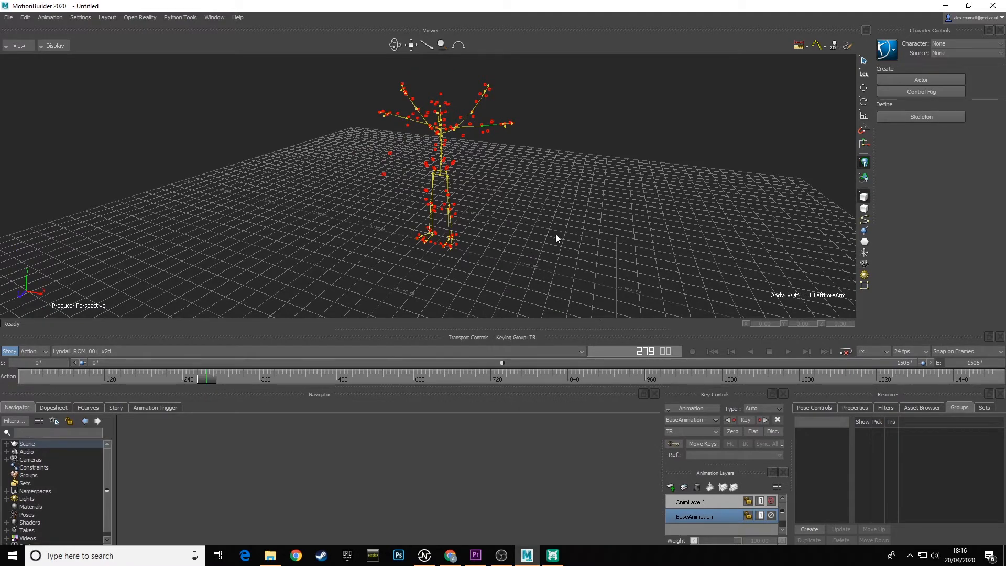
Rewind the current take to its start and browse to the CT6MOCAP folder in Save As, showing its contents in Details view.
mouse_move(557, 239)
left_mouse_down("ctrl+shift")
mouse_move(474, 243)
mouse_move(569, 251)
left_mouse_up("ctrl+shift")
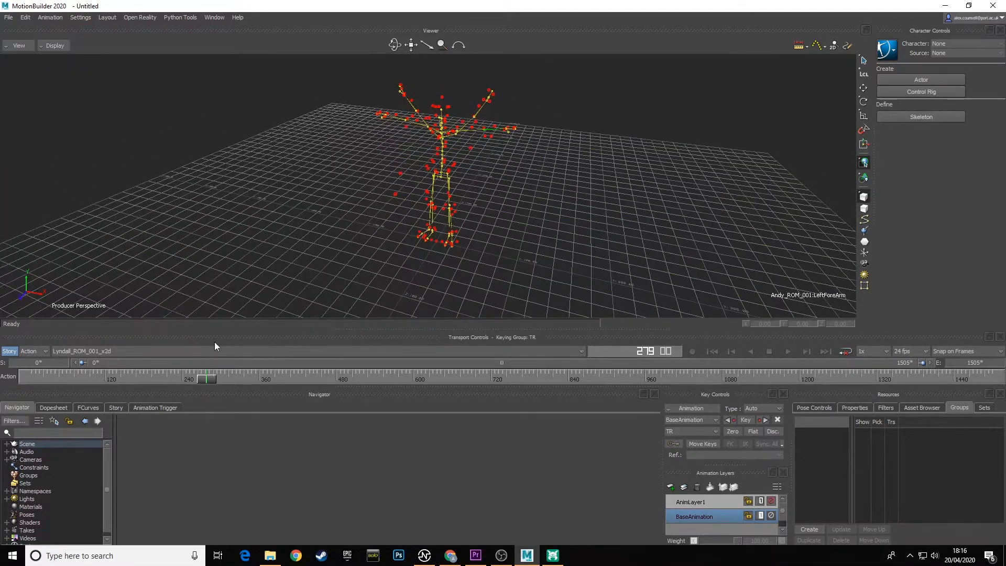
left_click_drag(210, 378, 26, 377)
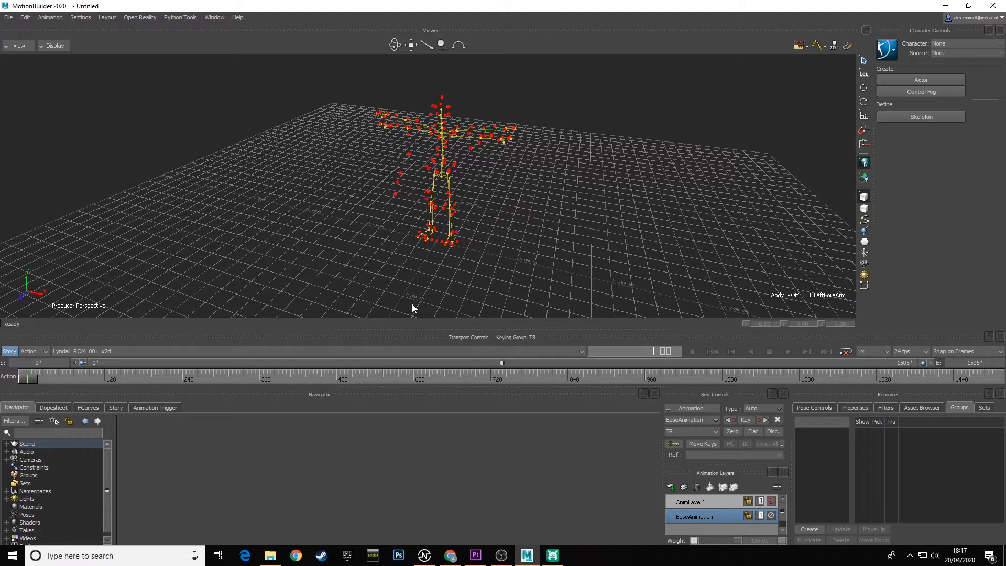
left_click(8, 17)
left_click(36, 67)
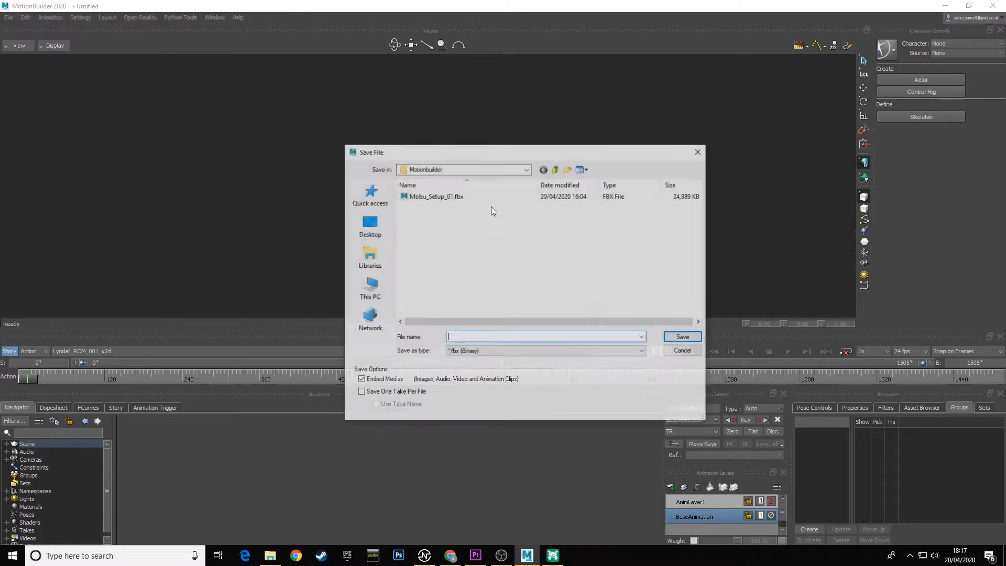
left_click(480, 171)
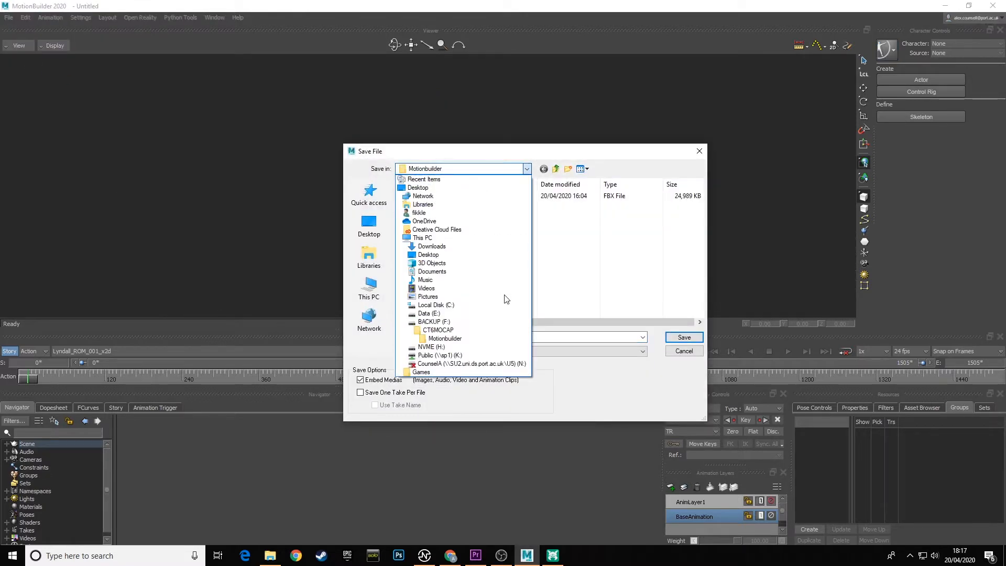
left_click(439, 330)
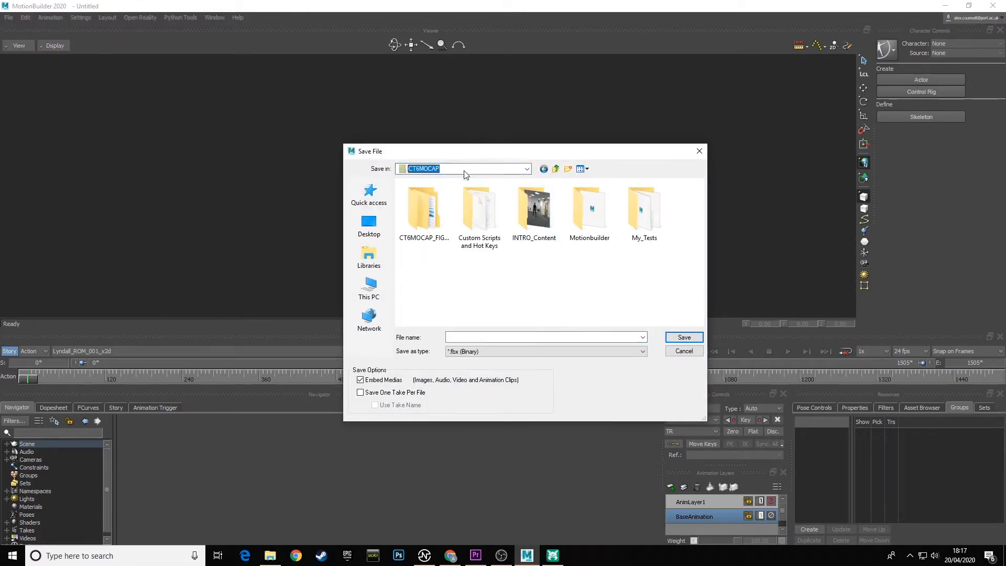
left_click(581, 169)
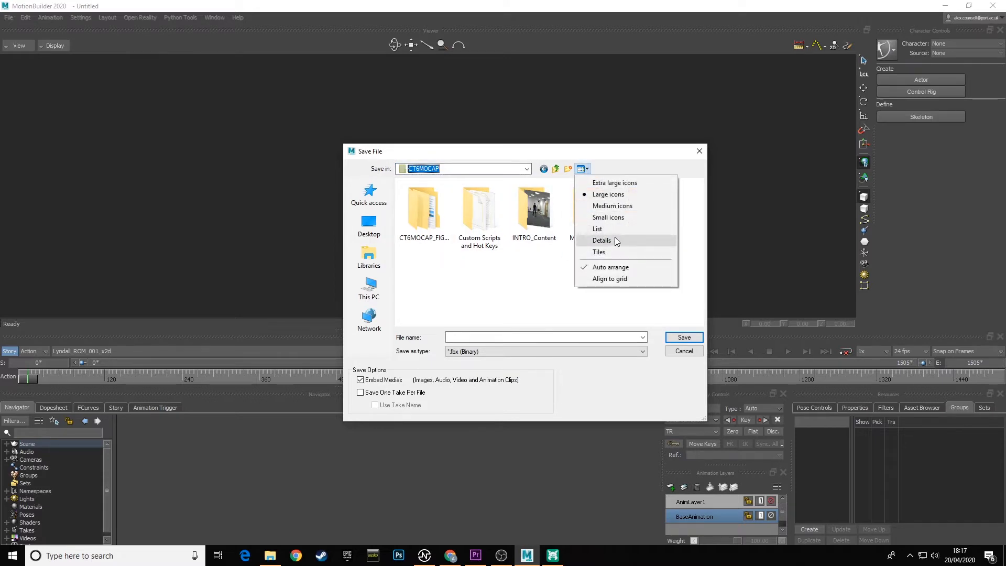
left_click(612, 240)
left_click_drag(475, 184, 540, 184)
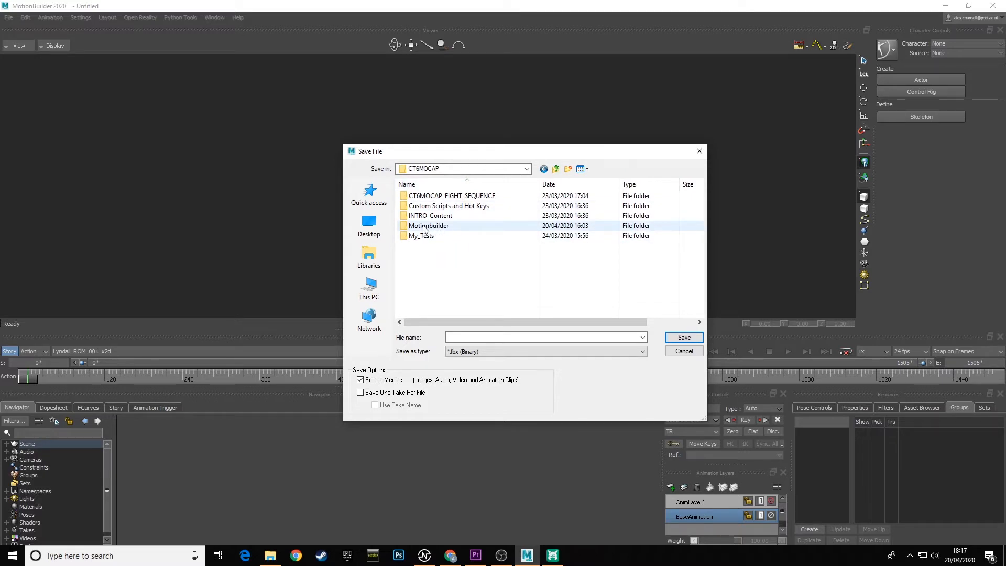
Save the scene over the existing Mobu_Setup_01.fbx in the Motionbuilder folder with the default save options.
double_click(440, 195)
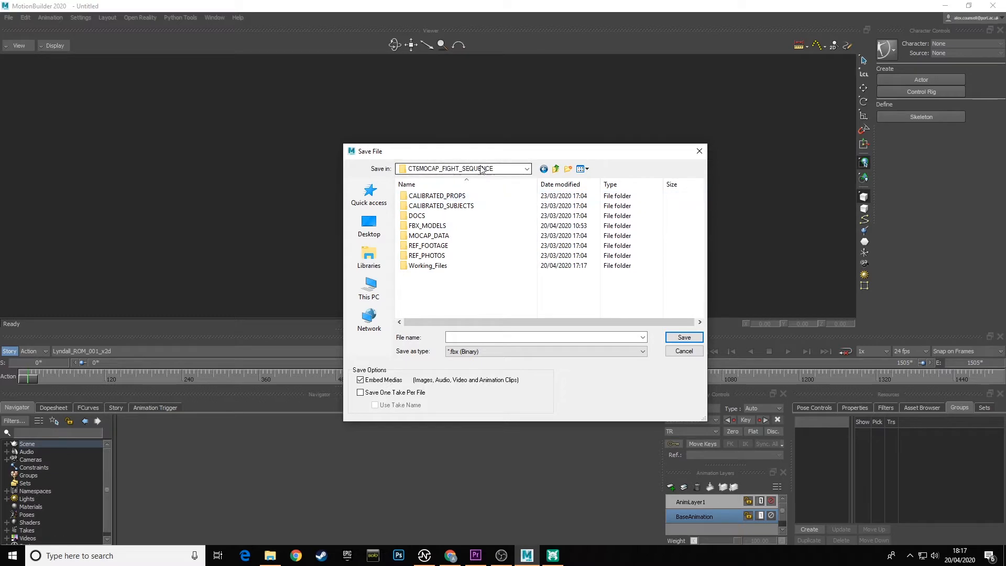
left_click(556, 169)
left_click(438, 227)
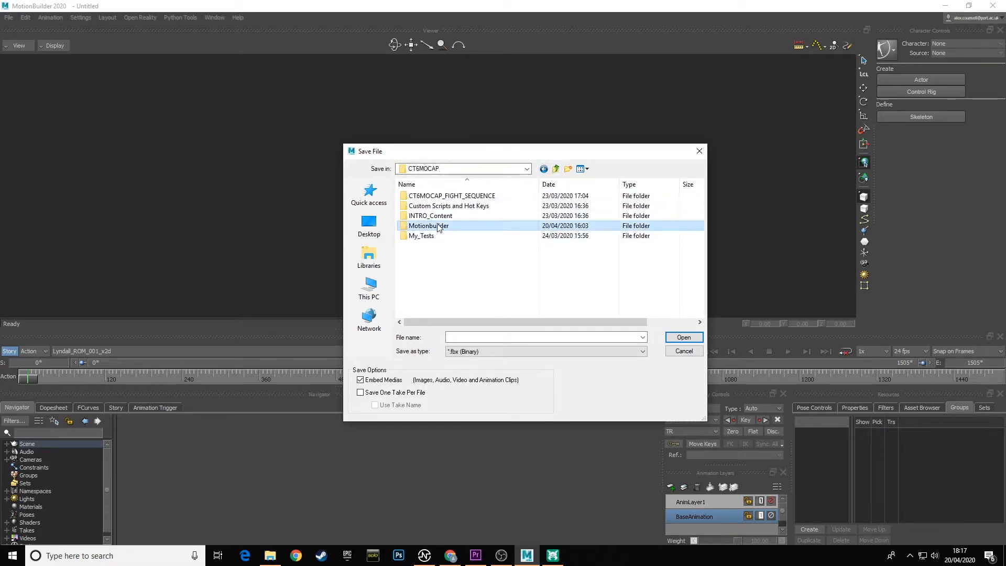
double_click(433, 228)
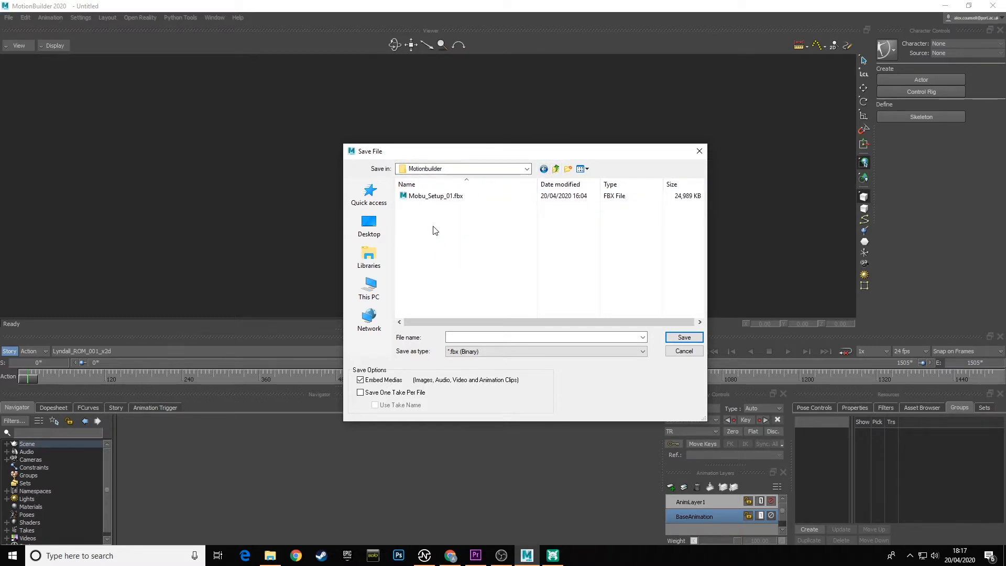
left_click(431, 197)
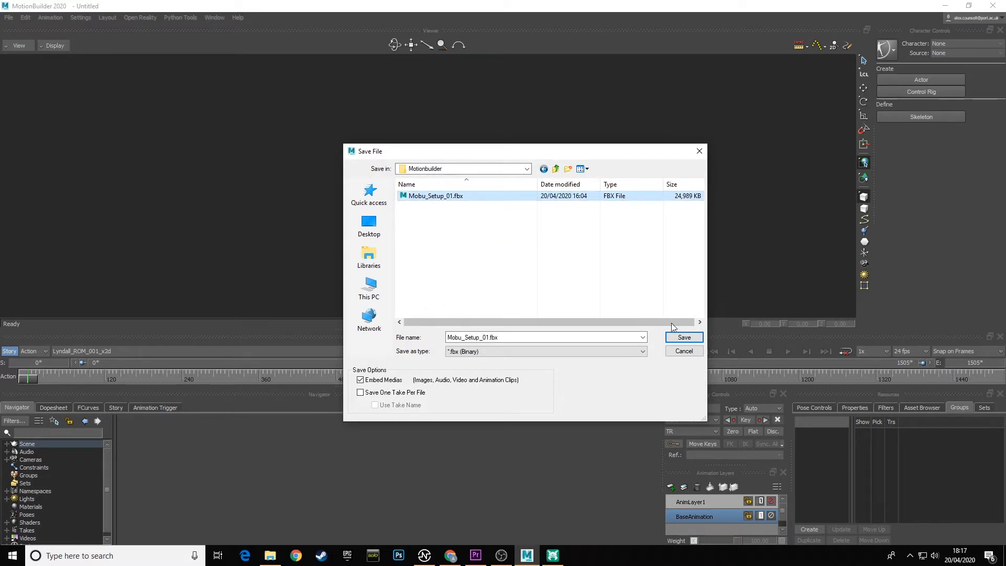
left_click(684, 337)
left_click(469, 308)
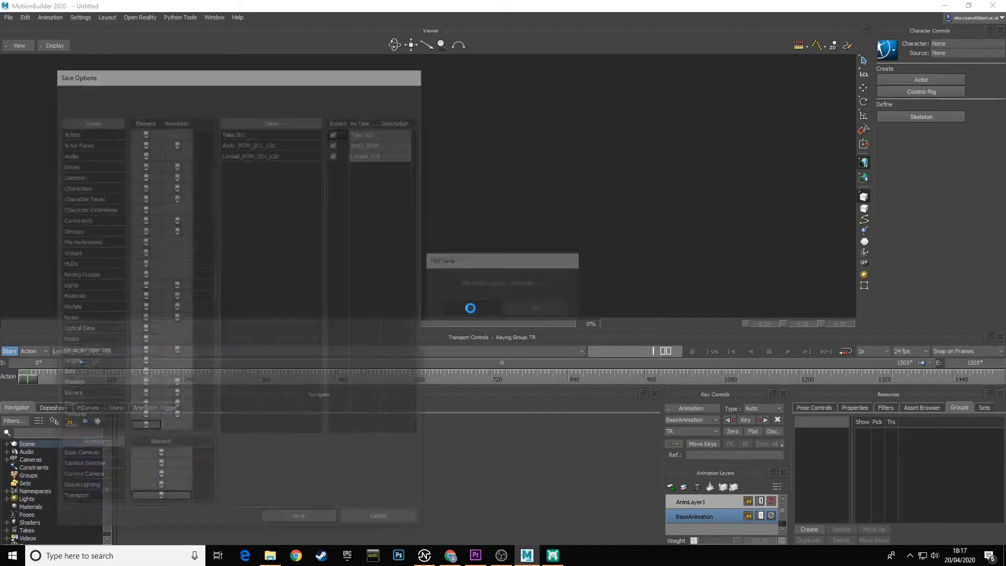
left_click(319, 521)
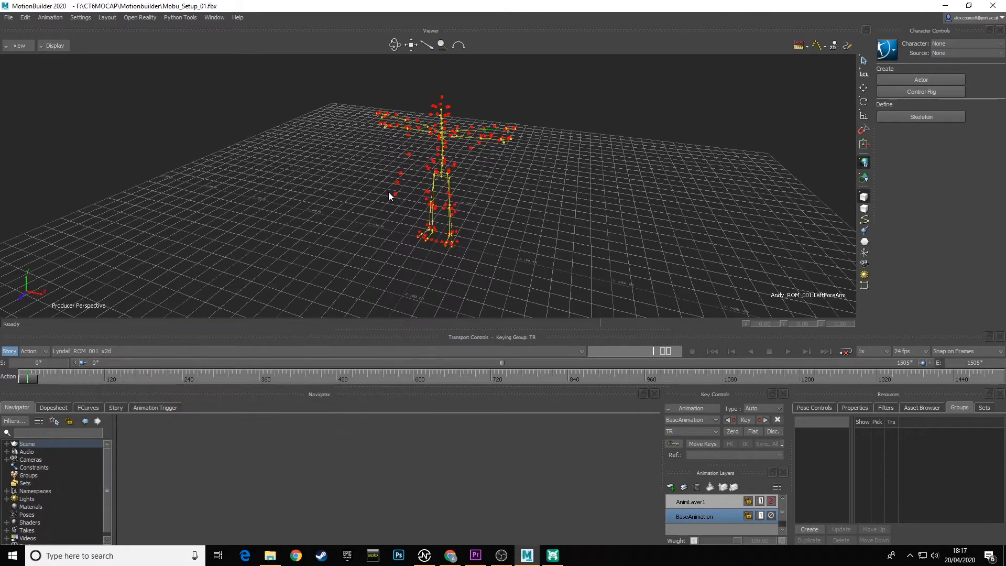
Start a motion file import and browse to the Working_Files folder inside CT6MOCAP_FIGHT_SEQUENCE.
mouse_move(443, 240)
left_mouse_down("ctrl+shift")
mouse_move(352, 230)
mouse_move(462, 230)
mouse_move(488, 206)
mouse_move(508, 209)
mouse_move(513, 241)
left_mouse_up("ctrl+shift")
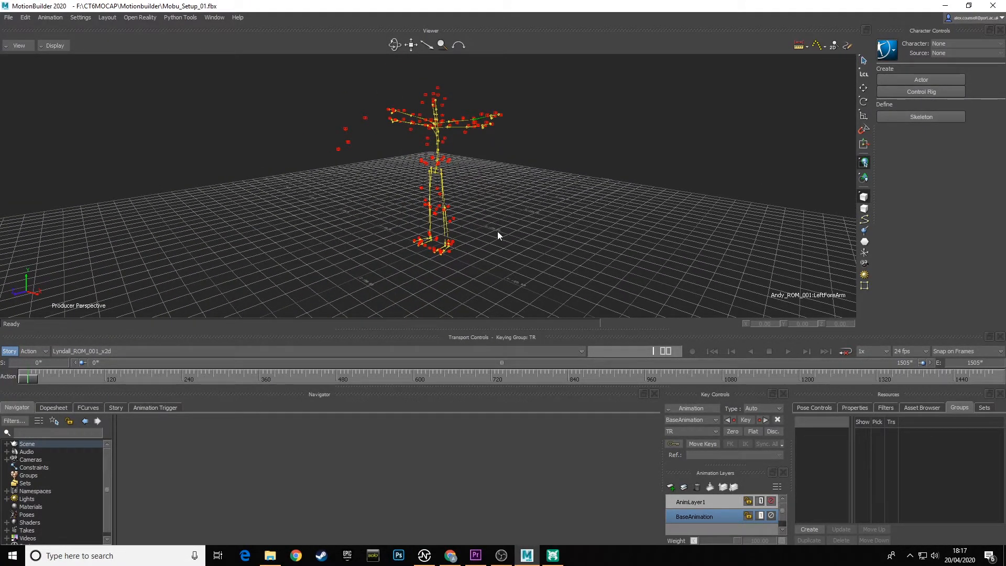
mouse_move(538, 231)
left_mouse_down("ctrl+shift")
mouse_move(508, 234)
mouse_move(542, 231)
left_mouse_up("ctrl+shift")
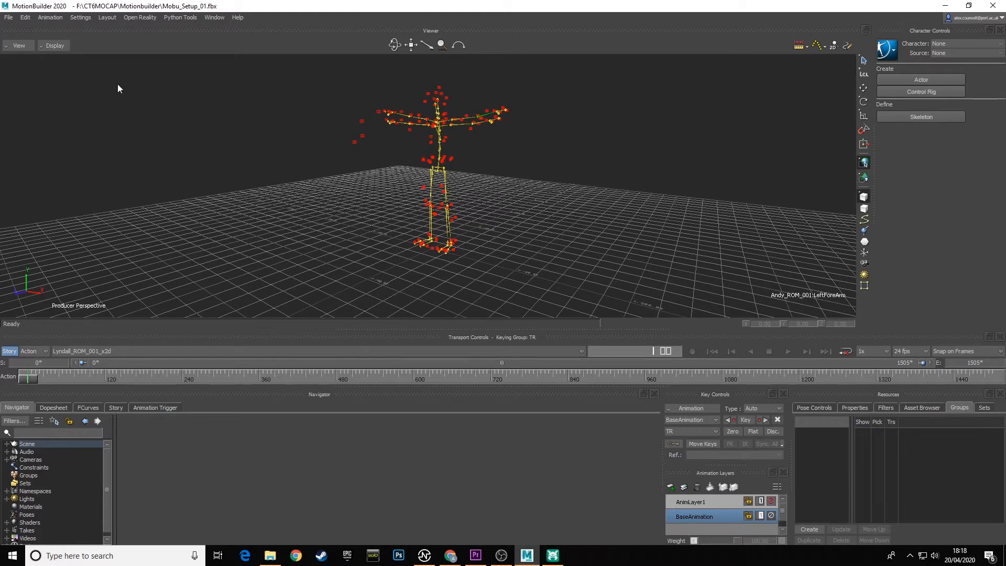
left_click(8, 19)
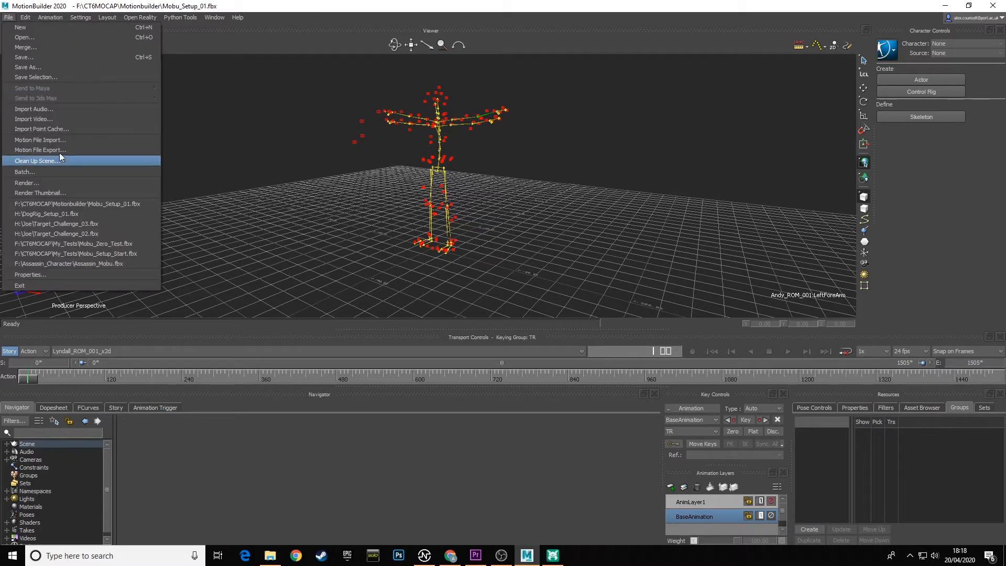
left_click(53, 140)
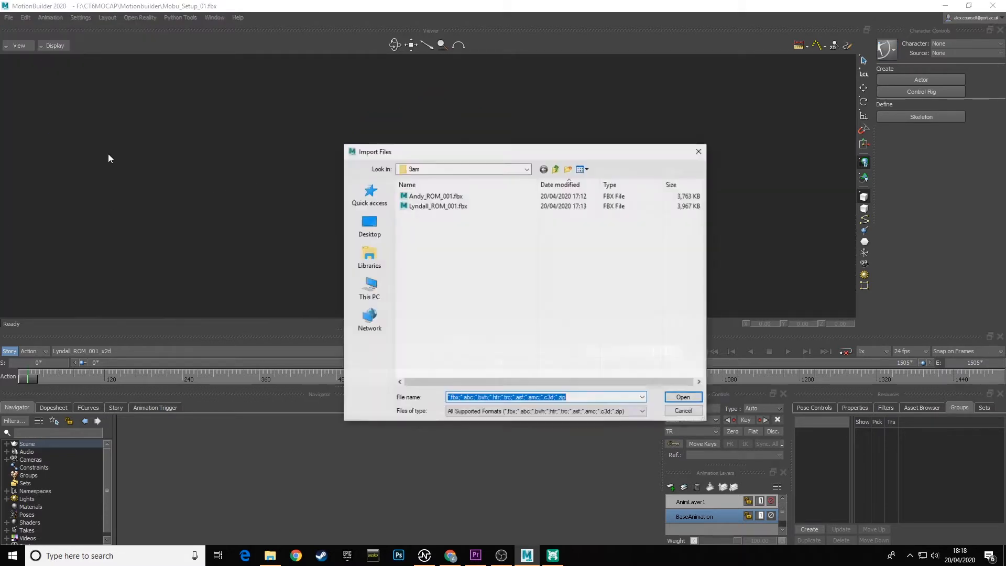
left_click(461, 170)
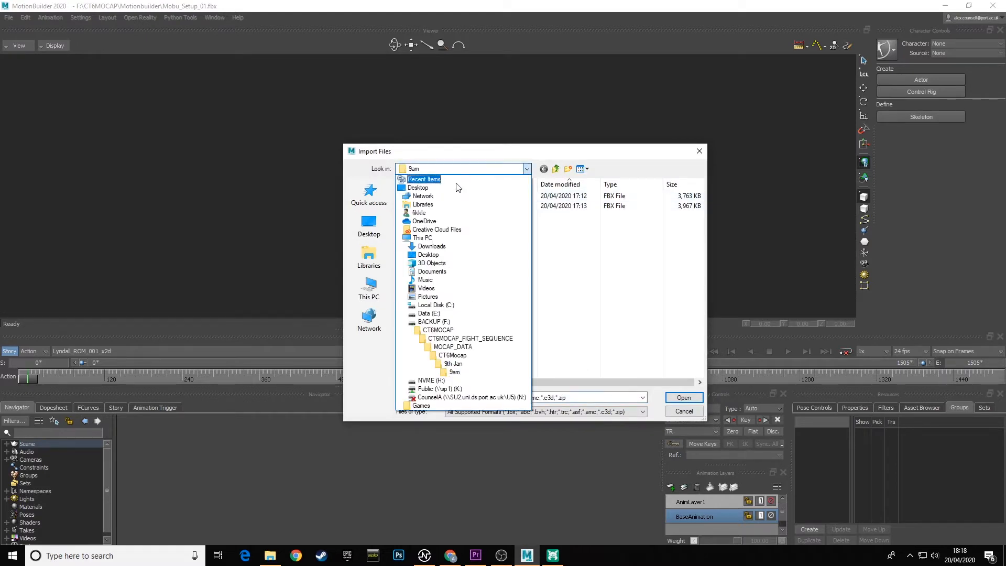
left_click(472, 339)
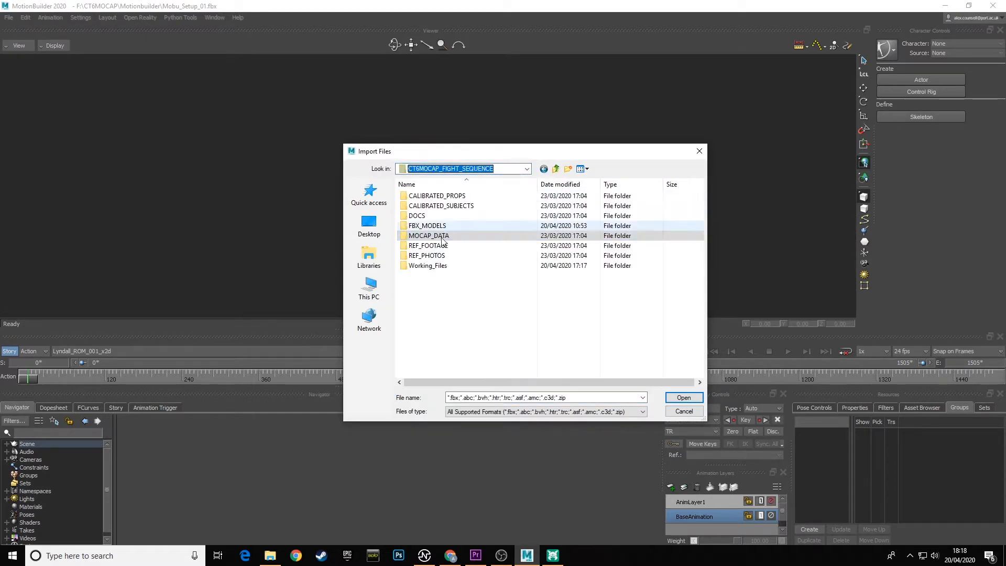
left_click(431, 267)
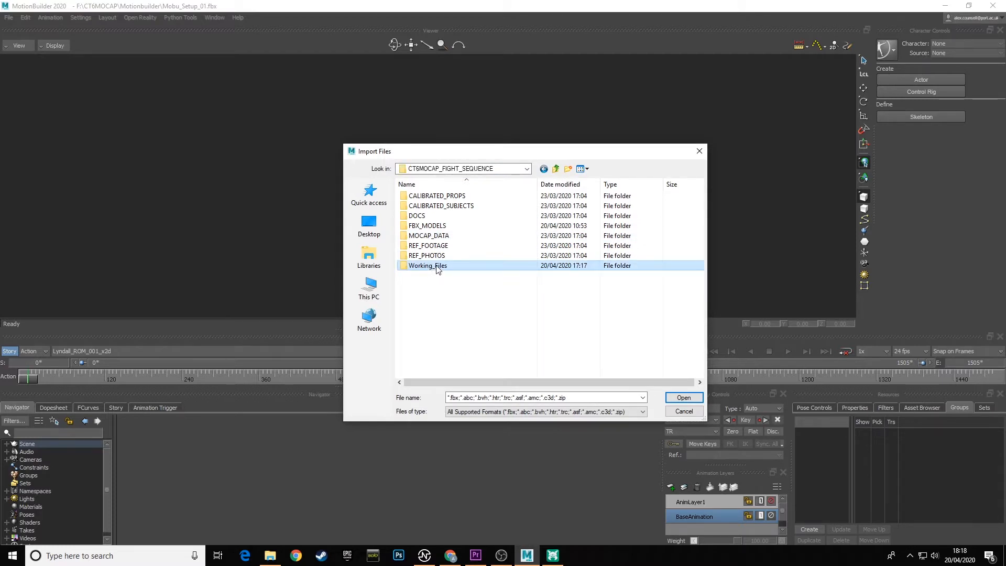
left_click(437, 268)
key("Escape")
double_click(405, 265)
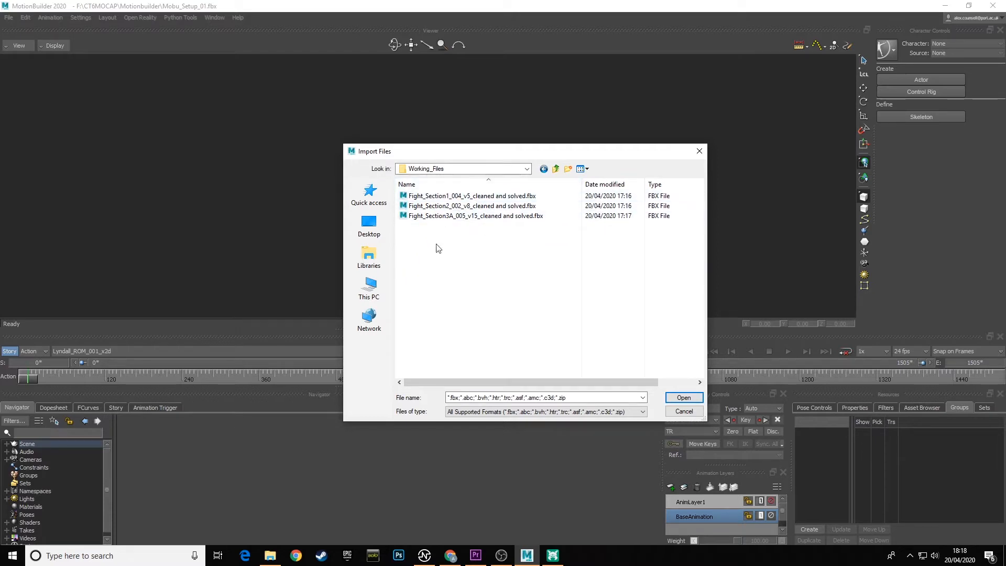
Import all three cleaned and solved Fight_Section FBX files using Merge, with each take's start and end imported from file.
left_click_drag(435, 238, 461, 199)
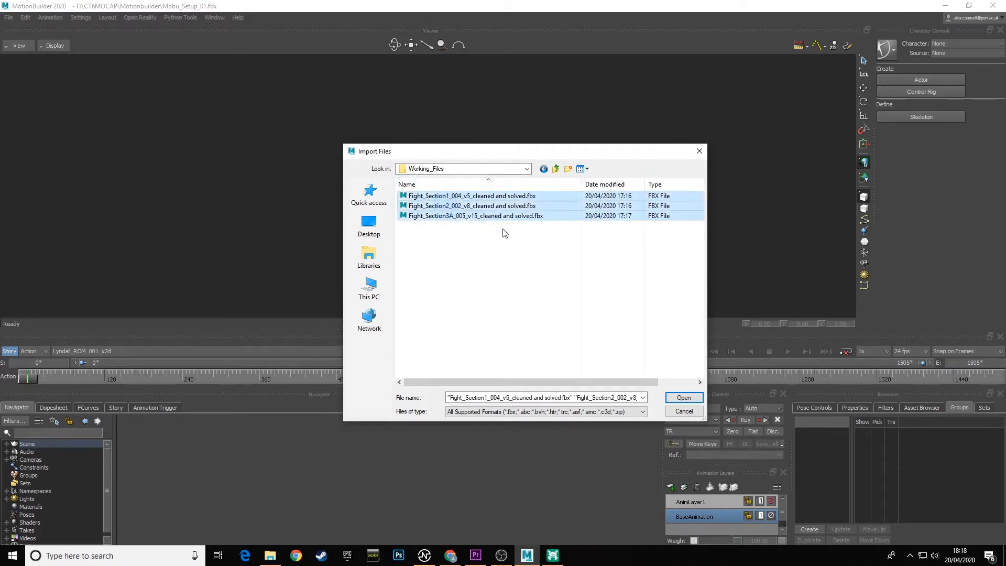
left_click(695, 399)
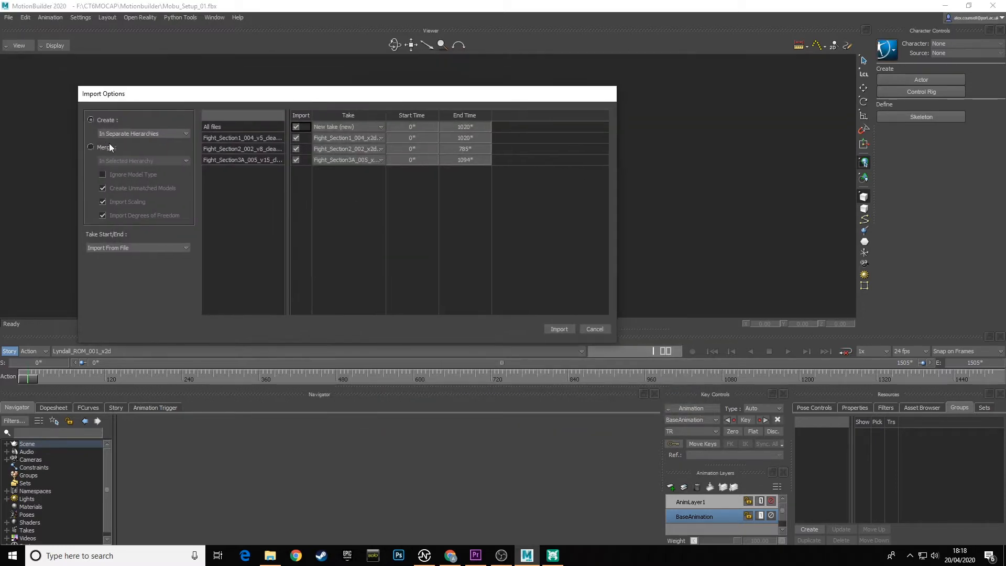
left_click(90, 148)
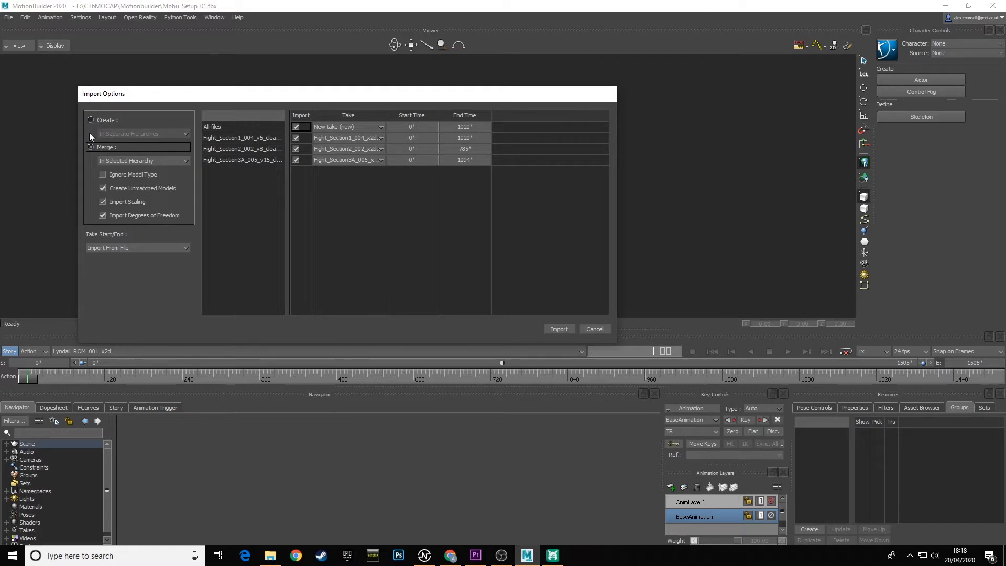
left_click(166, 158)
left_click(121, 179)
left_click(561, 330)
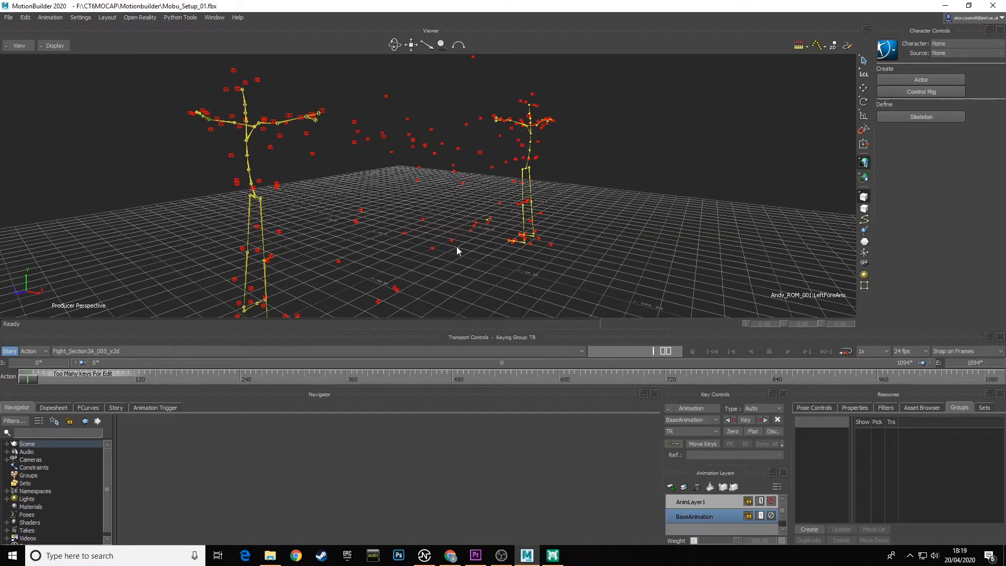
Switch to the first performer's ROM_001 take and on to the second performer's to check both skeletons after the merge.
left_click_drag(405, 257, 465, 253, "ctrl+shift")
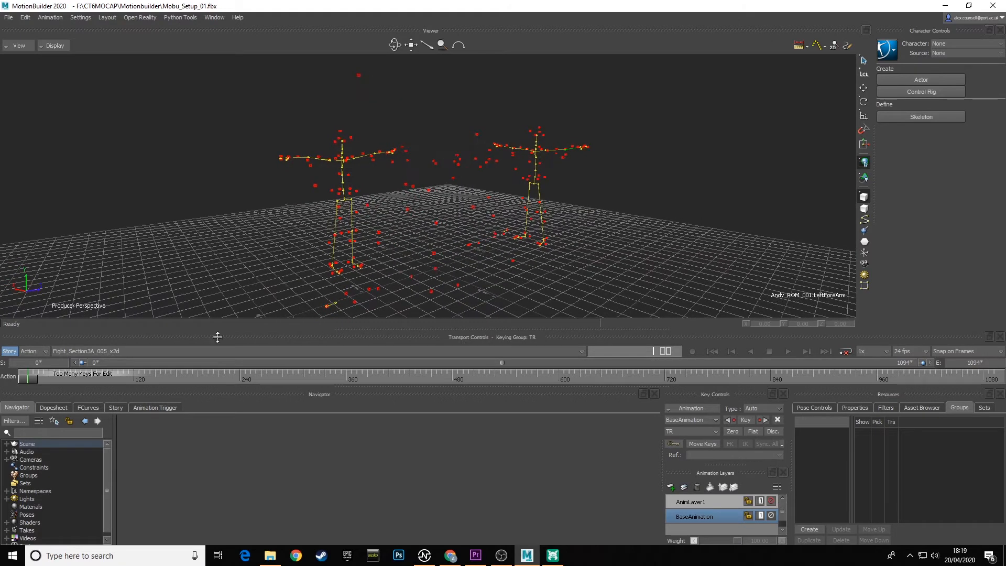
left_click(118, 350)
left_click(74, 371)
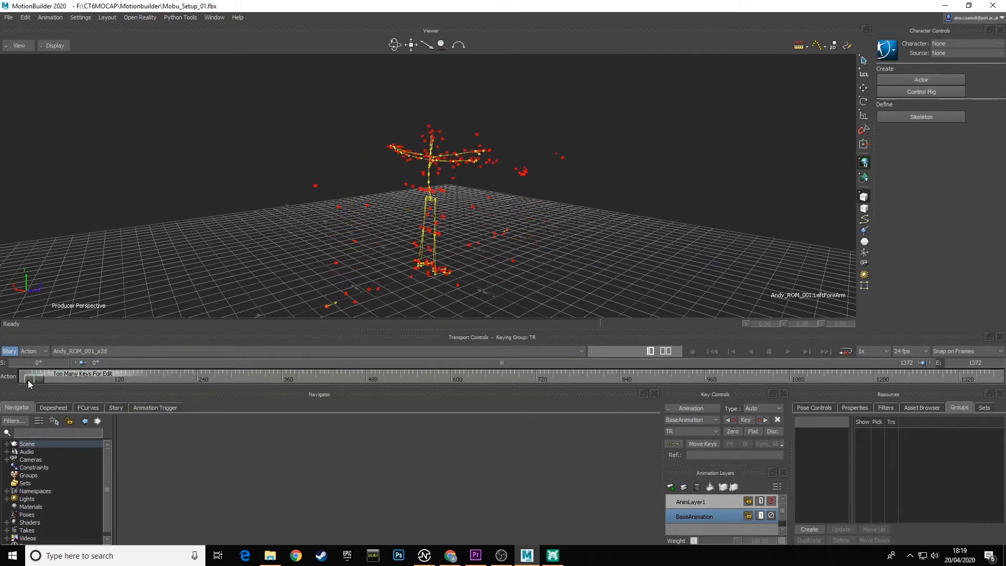
left_click(118, 349)
left_click(78, 377)
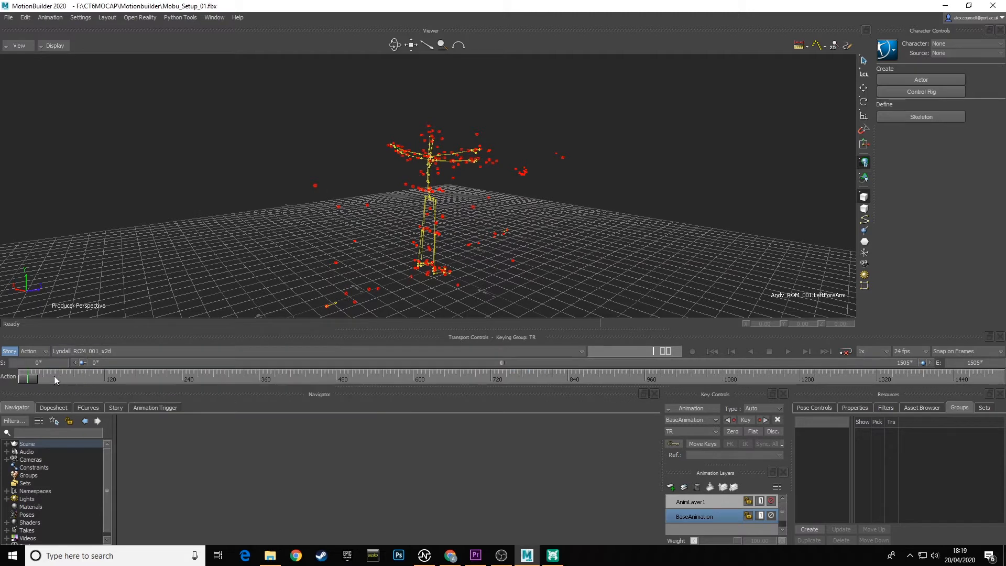
Switch to the Fight_Section1_004_x2d take and scrub from its start to check the motion on both skeletons.
left_click_drag(115, 379, 28, 380)
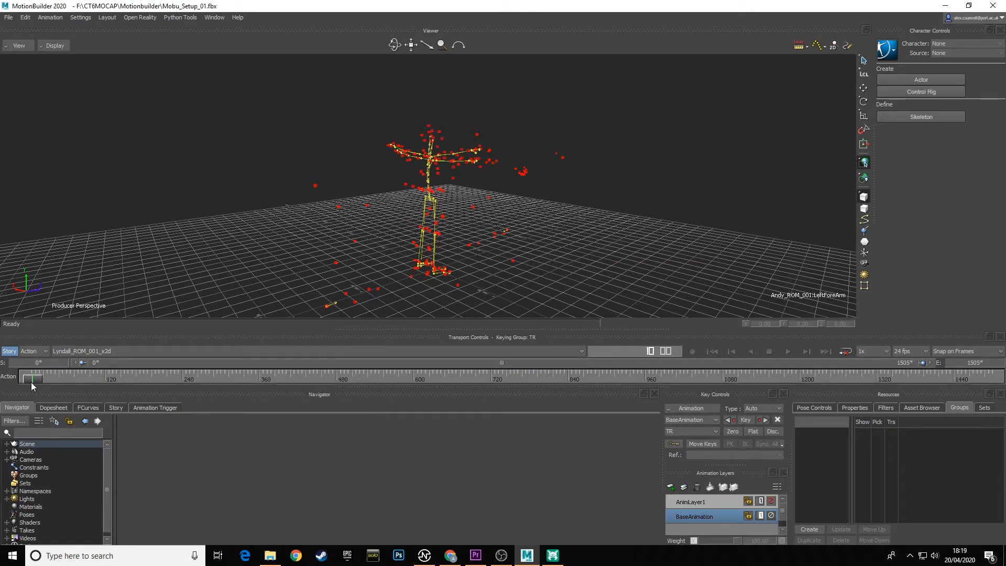
left_click(124, 351)
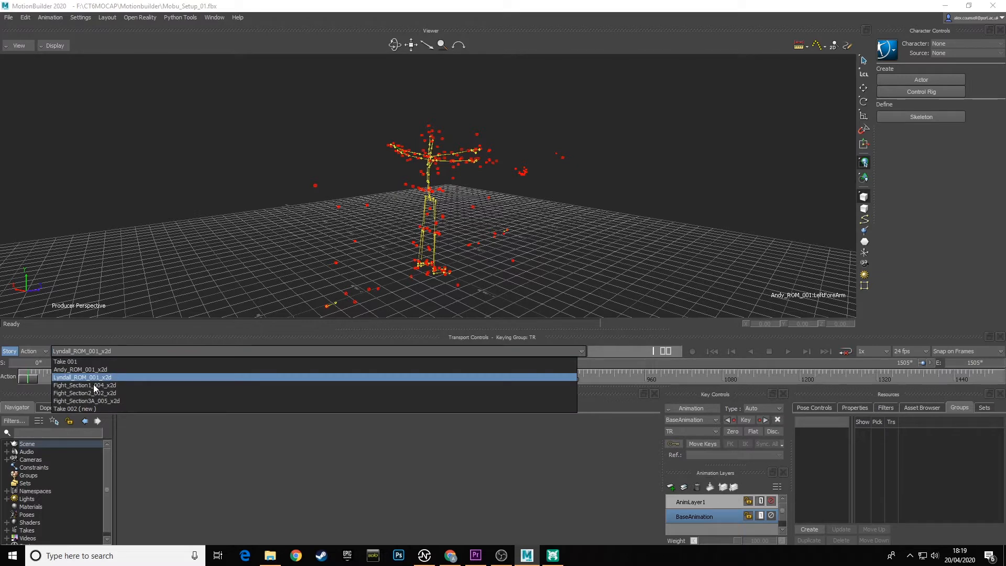
left_click(93, 384)
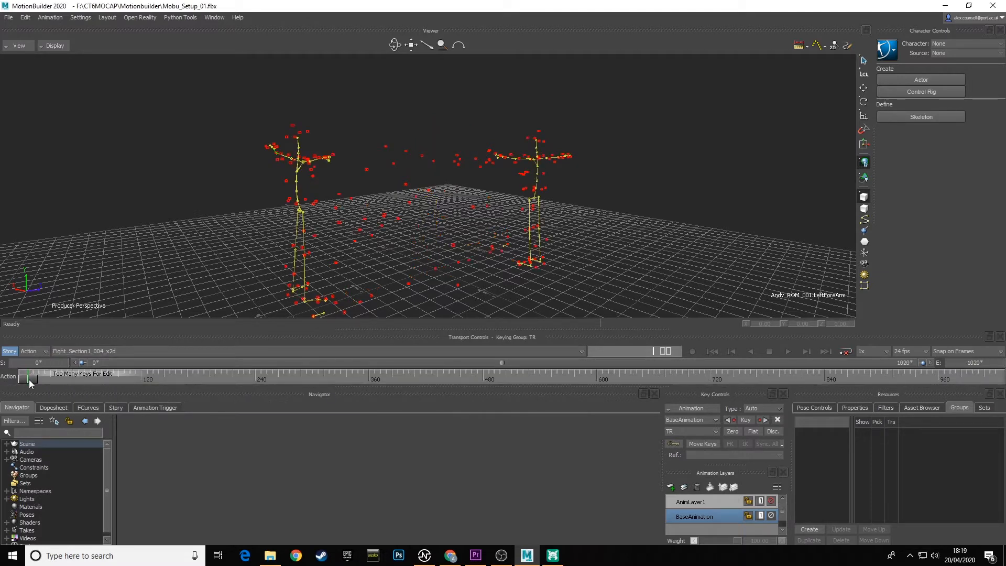
left_click_drag(28, 380, 320, 376)
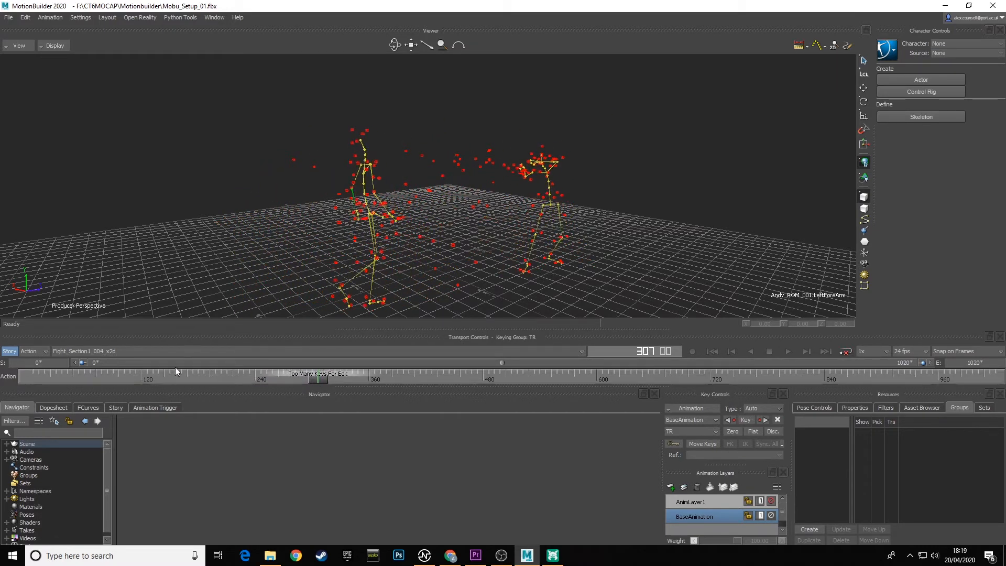
Scrub through the Fight_Section2_002_x2d and Fight_Section3A_005_x2d takes to check both skeletons, finishing on the first frame of the latter.
left_click(119, 350)
left_click(92, 392)
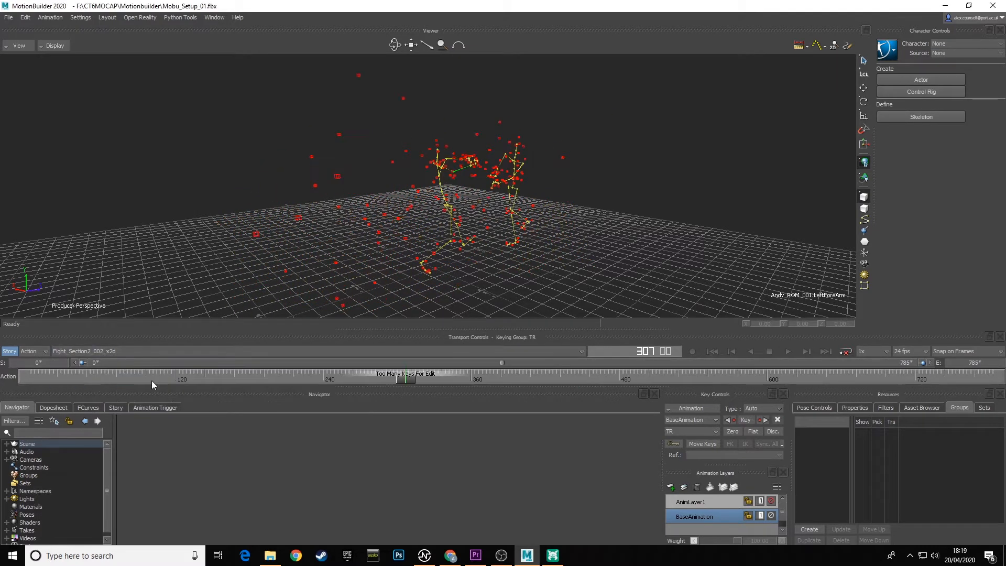
left_click_drag(152, 381, 338, 383)
left_click(117, 350)
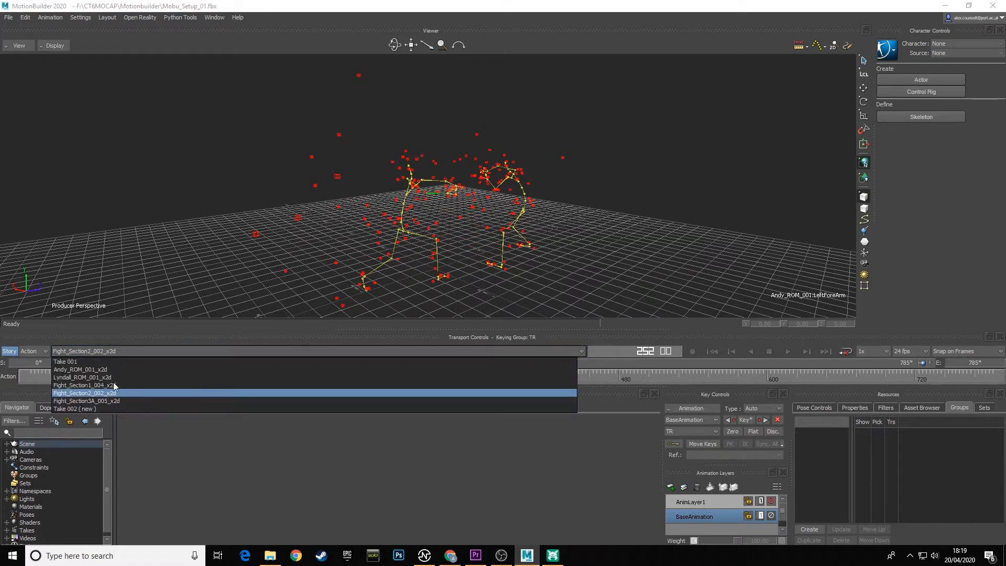
left_click(105, 403)
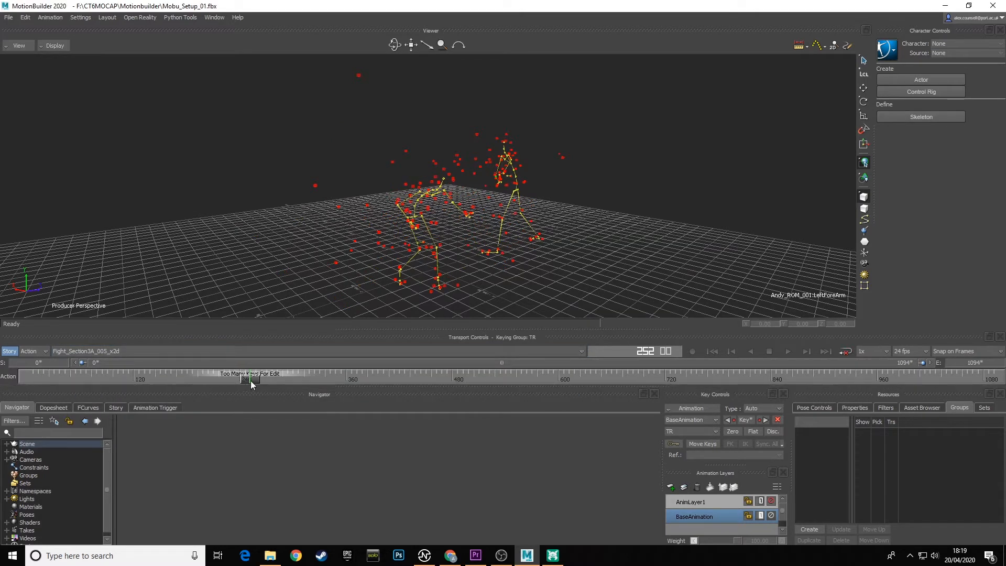
left_click_drag(250, 382, 27, 379)
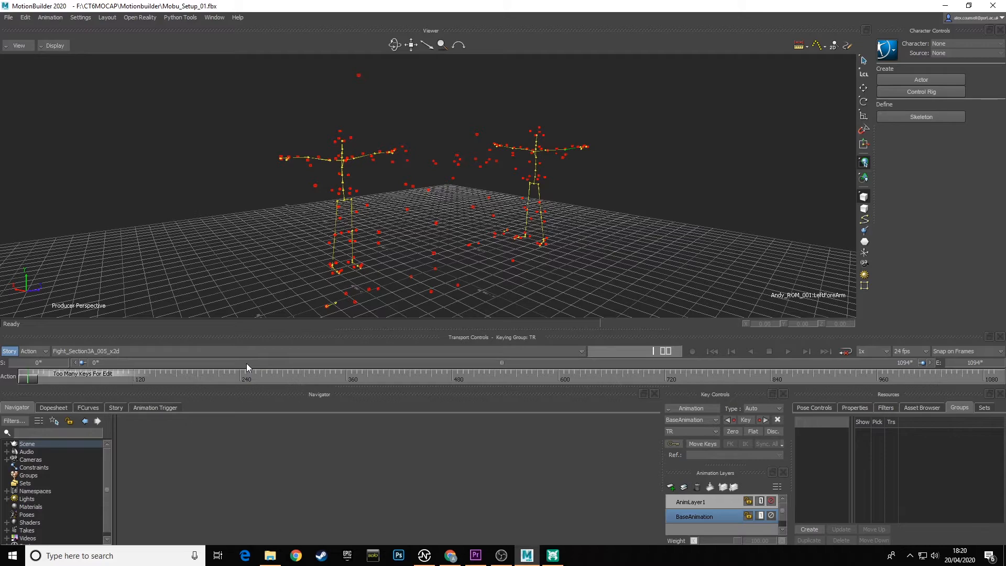
Expand the Scene hierarchy and examine the unlabeled markers listed in it, then collapse it again.
mouse_move(501, 224)
left_mouse_down("ctrl+shift")
mouse_move(474, 225)
mouse_move(497, 219)
mouse_move(490, 203)
mouse_move(488, 229)
mouse_move(482, 216)
mouse_move(467, 241)
left_mouse_up("ctrl+shift")
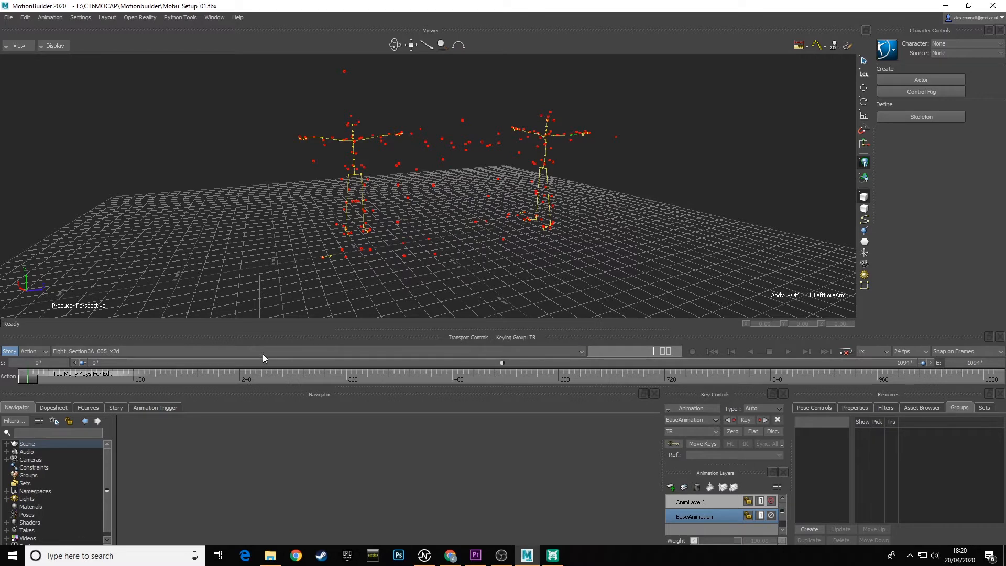
left_click(7, 444)
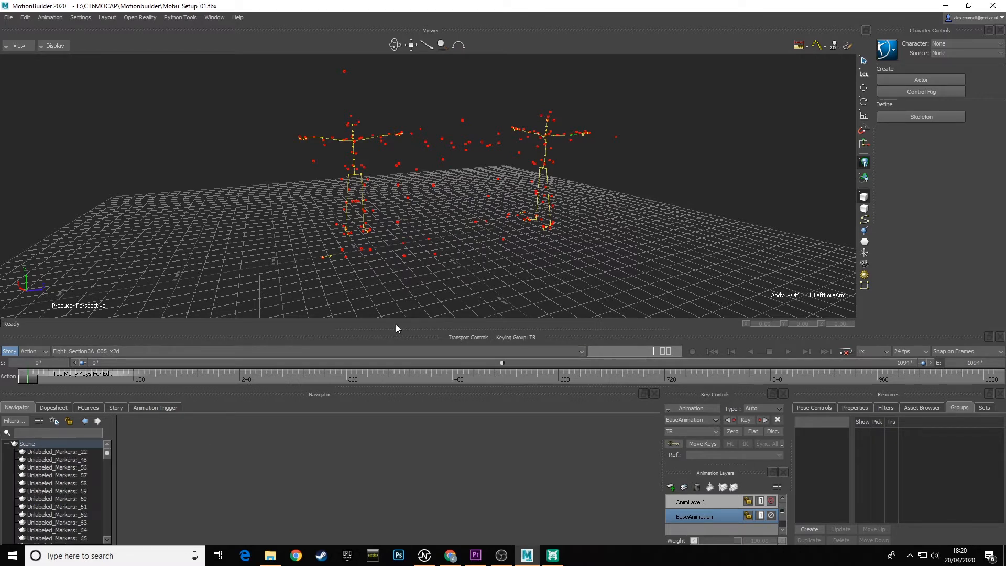
left_click_drag(395, 326, 367, 162)
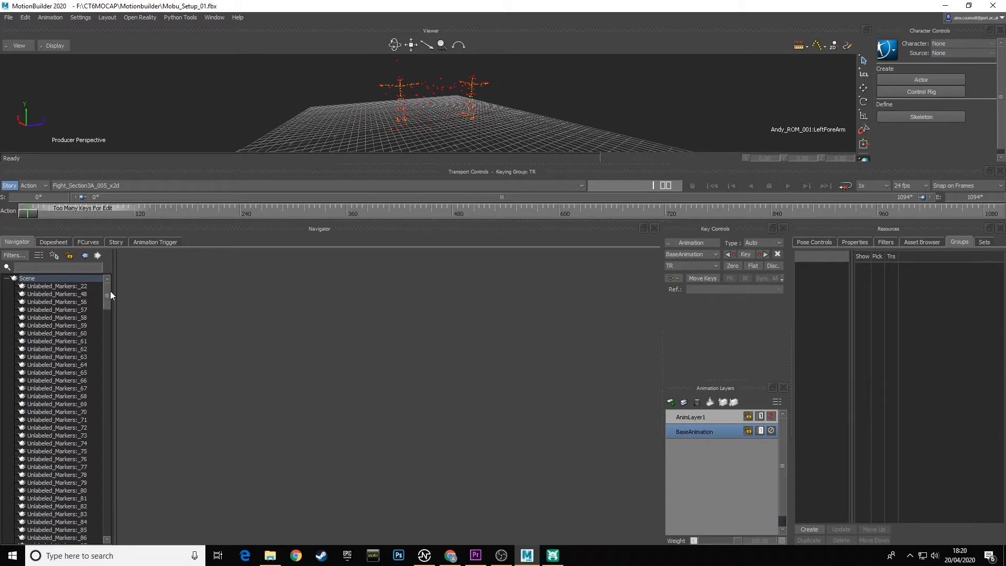
mouse_move(109, 293)
left_mouse_down()
mouse_move(121, 358)
mouse_move(114, 517)
mouse_move(106, 467)
mouse_move(114, 285)
left_mouse_up()
left_click_drag(108, 297, 123, 282)
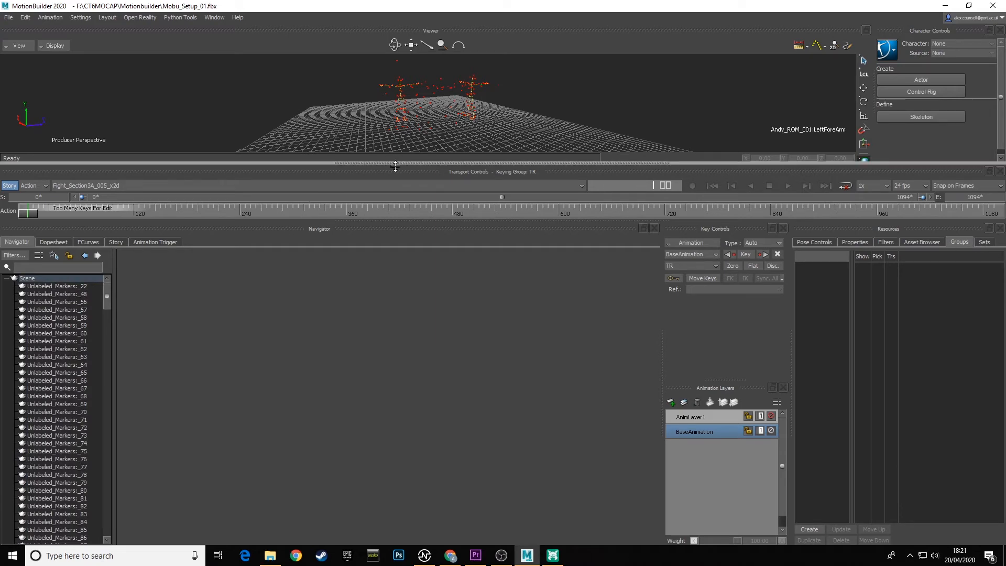
left_click_drag(395, 165, 388, 330)
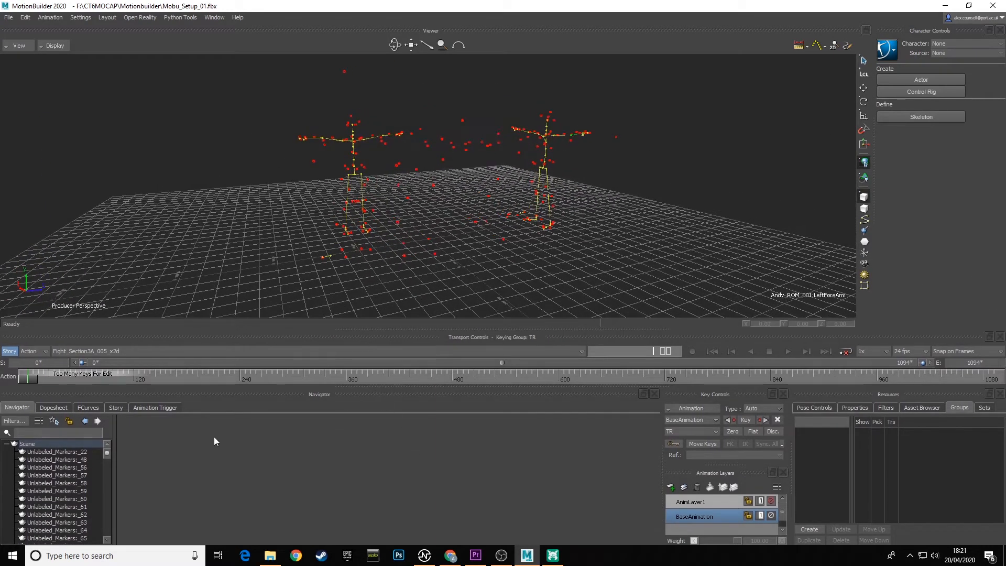
left_click(6, 444)
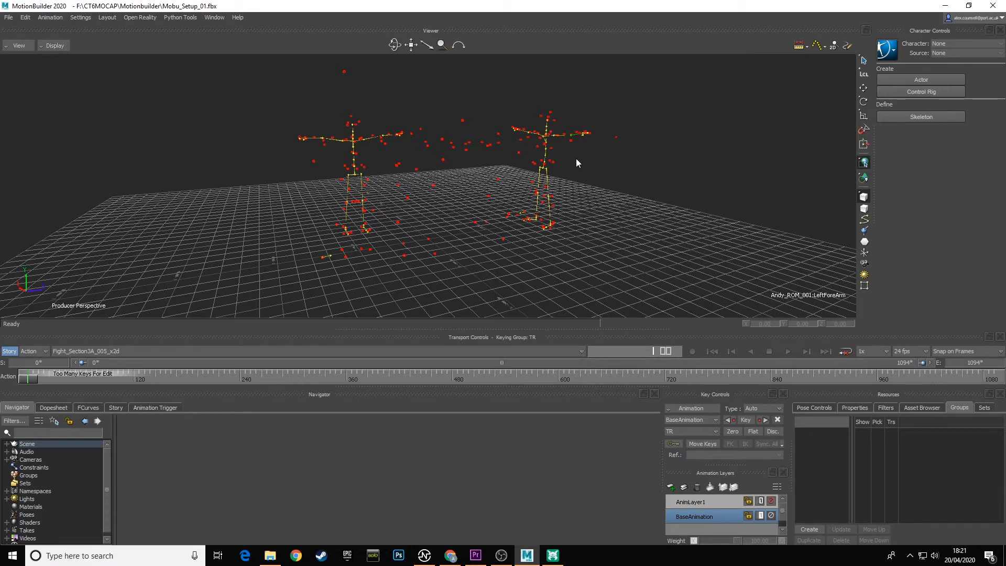
Select the namespaces Unlabeled_Markers and Unlabeled_Markers 1 to 4 with their branches, and delete all their markers from the scene.
left_click(25, 20)
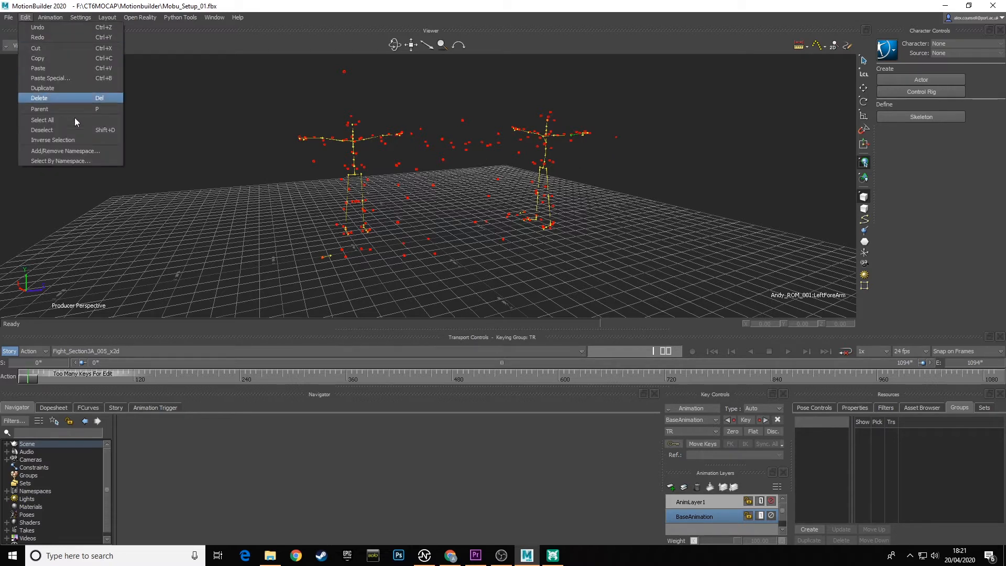
left_click(66, 161)
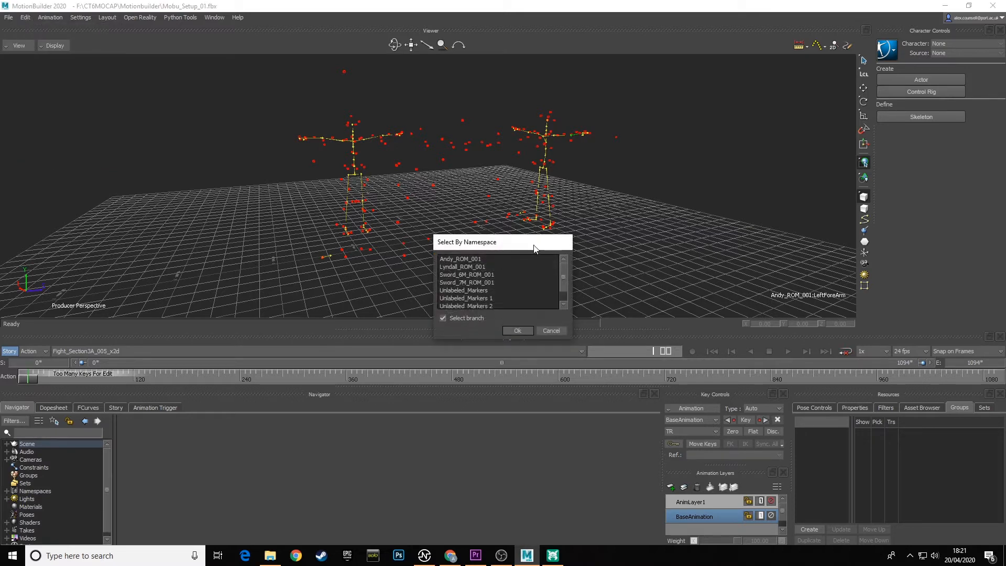
left_click_drag(535, 248, 492, 217)
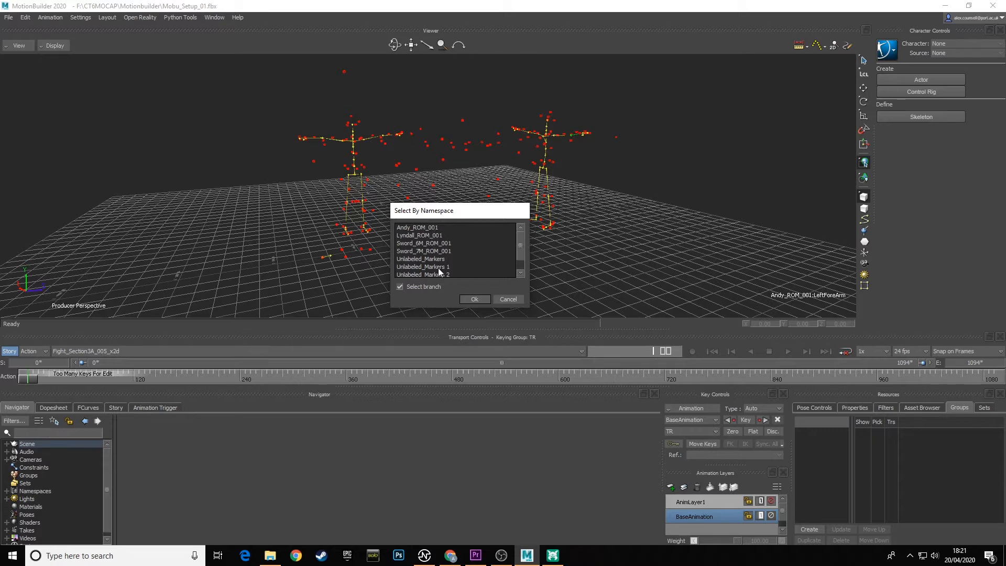
mouse_move(521, 241)
left_mouse_down()
mouse_move(520, 260)
mouse_move(518, 232)
left_mouse_up()
left_click_drag(521, 246, 521, 255)
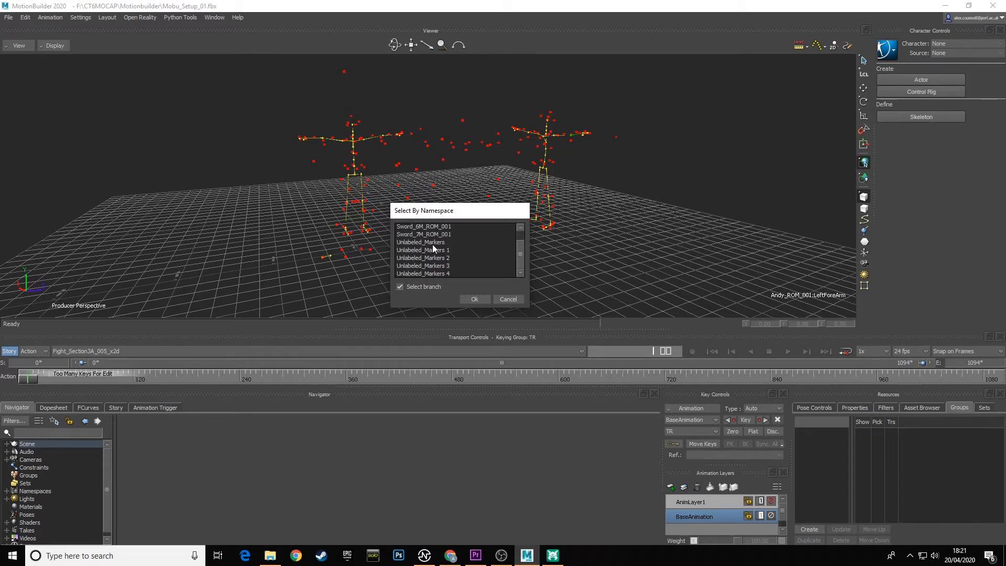
left_click(433, 244)
left_click(436, 253, "ctrl")
left_click(442, 257, "ctrl")
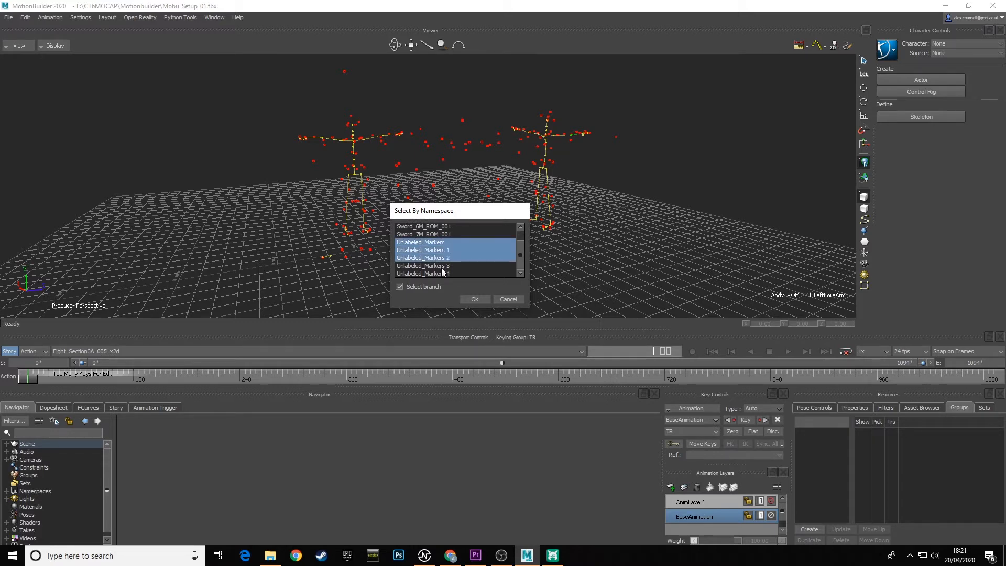
left_click(442, 266, "ctrl")
left_click(442, 273, "ctrl")
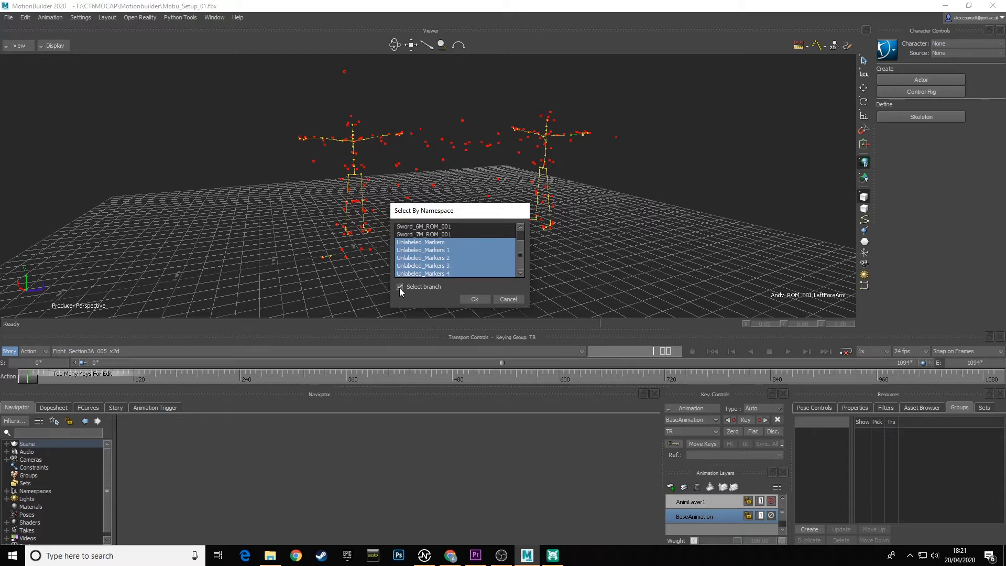
left_click(475, 298)
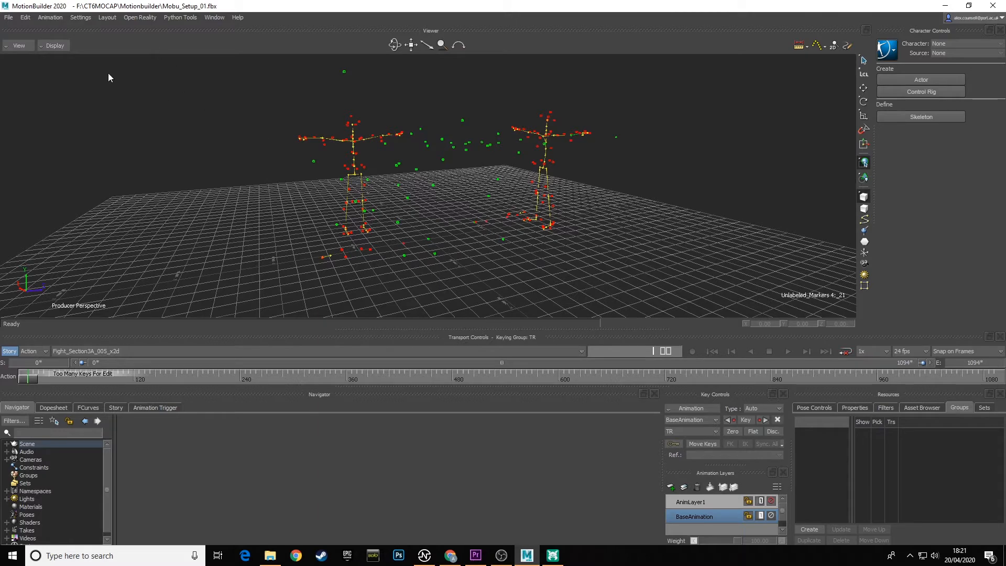
left_click(25, 19)
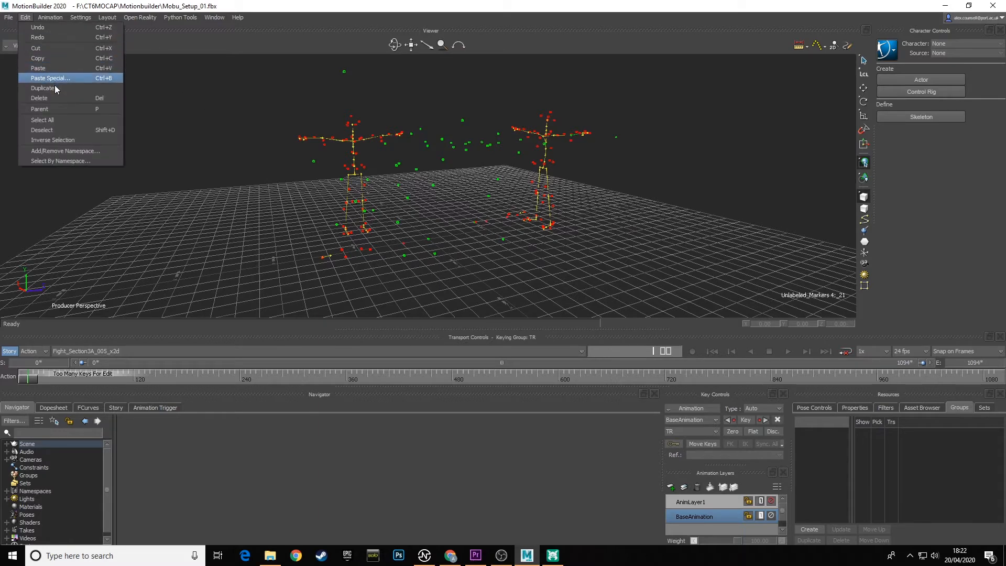
left_click(57, 98)
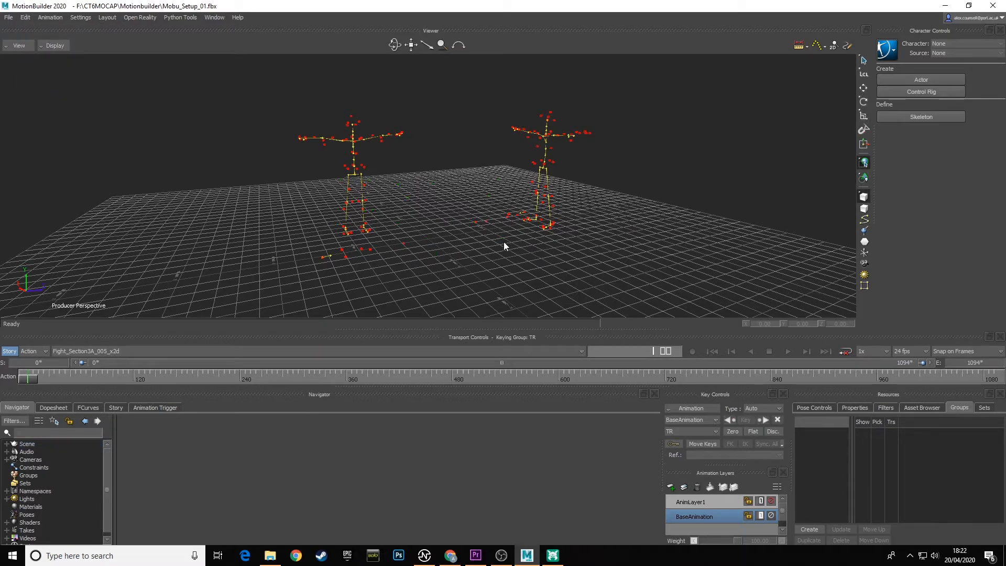
mouse_move(418, 235)
left_mouse_down("ctrl+shift")
mouse_move(504, 238)
mouse_move(279, 229)
mouse_move(414, 238)
mouse_move(433, 229)
mouse_move(427, 224)
mouse_move(427, 237)
left_mouse_up("ctrl+shift")
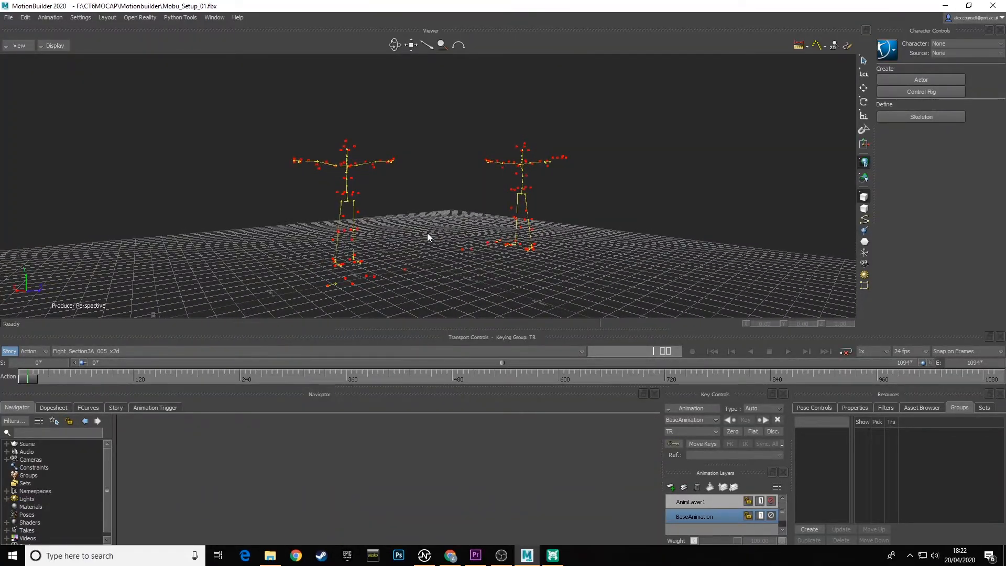
Save the scene as a new file named Mobu_Setup_02.fbx in the Motionbuilder folder with the default save options.
left_click(8, 17)
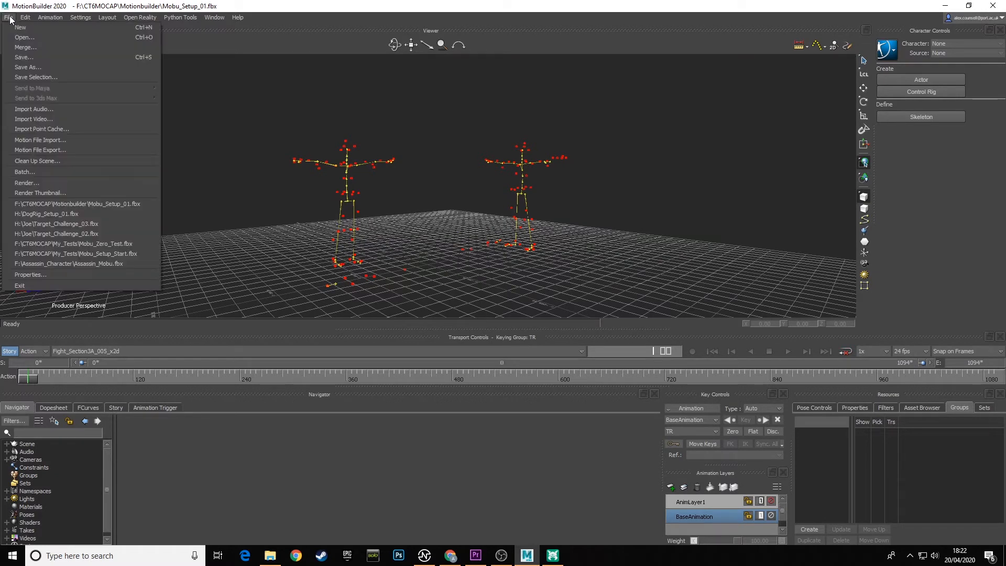
left_click(41, 67)
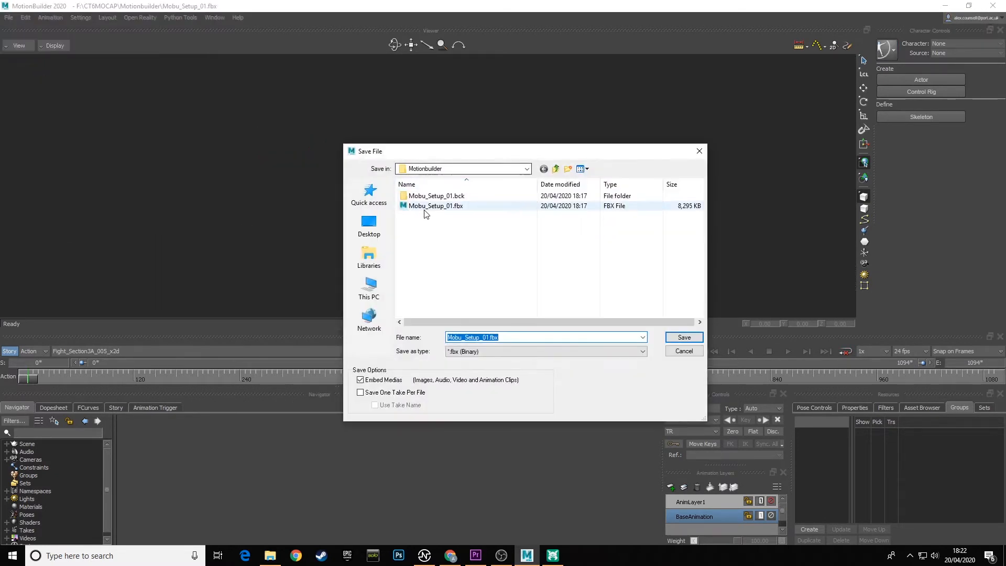
left_click(430, 206)
left_click(486, 337)
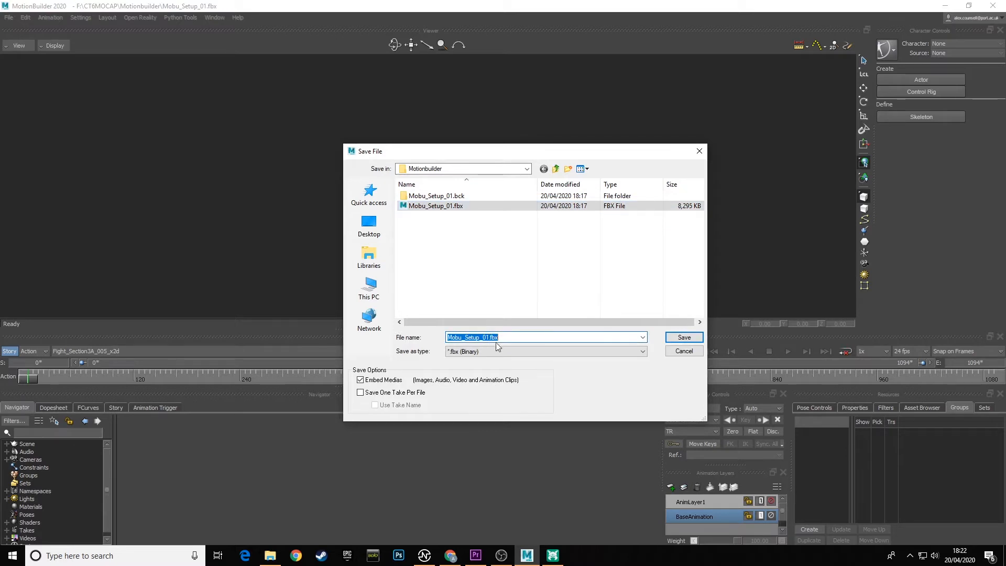
left_click(486, 337)
key("Delete")
type("2")
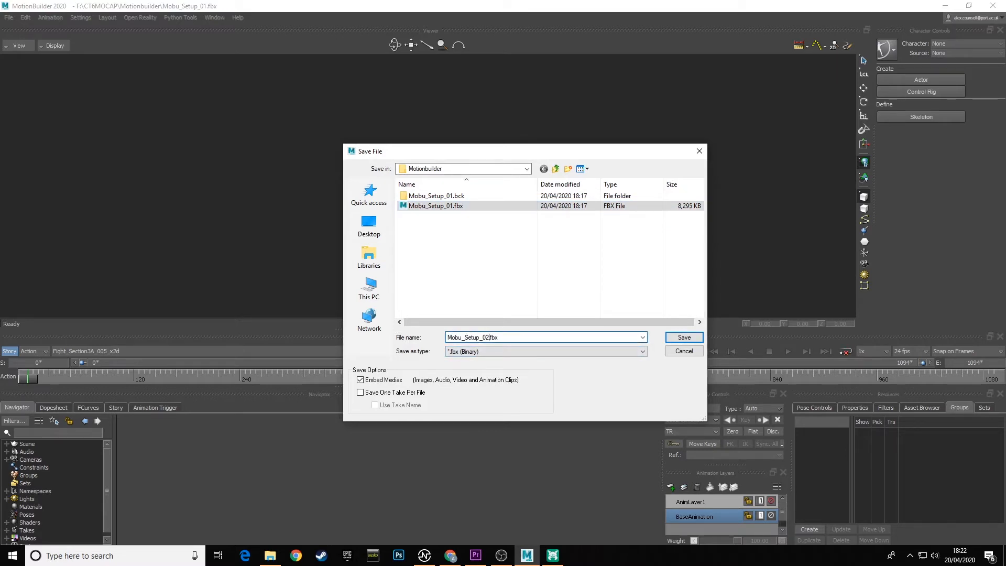
left_click(691, 341)
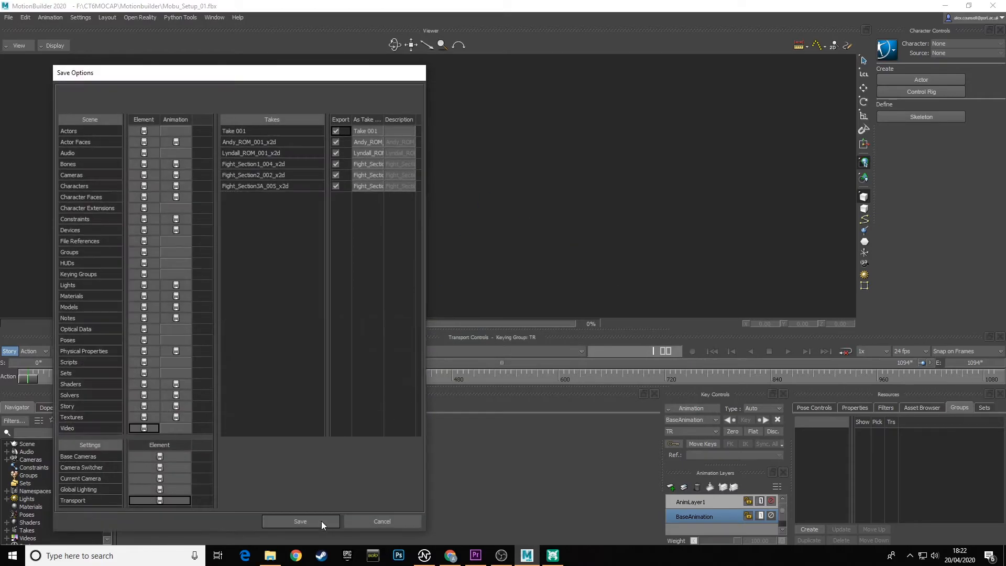
left_click(322, 521)
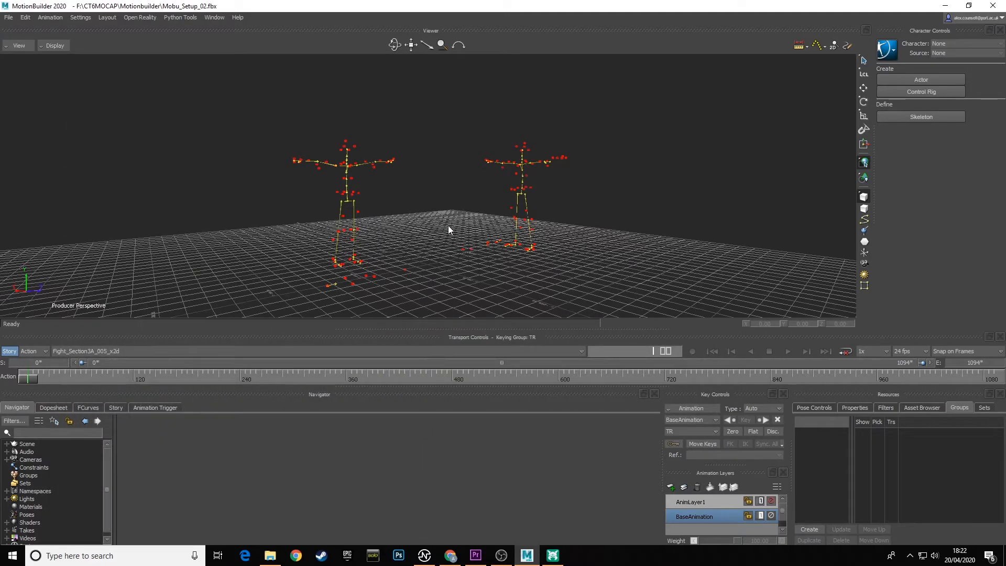
Switch to the first performer's ROM_001 take, scrub its opening frames and return to the first frame.
mouse_move(429, 196)
left_mouse_down("ctrl+shift")
mouse_move(452, 204)
mouse_move(418, 198)
mouse_move(429, 190)
left_mouse_up("ctrl+shift")
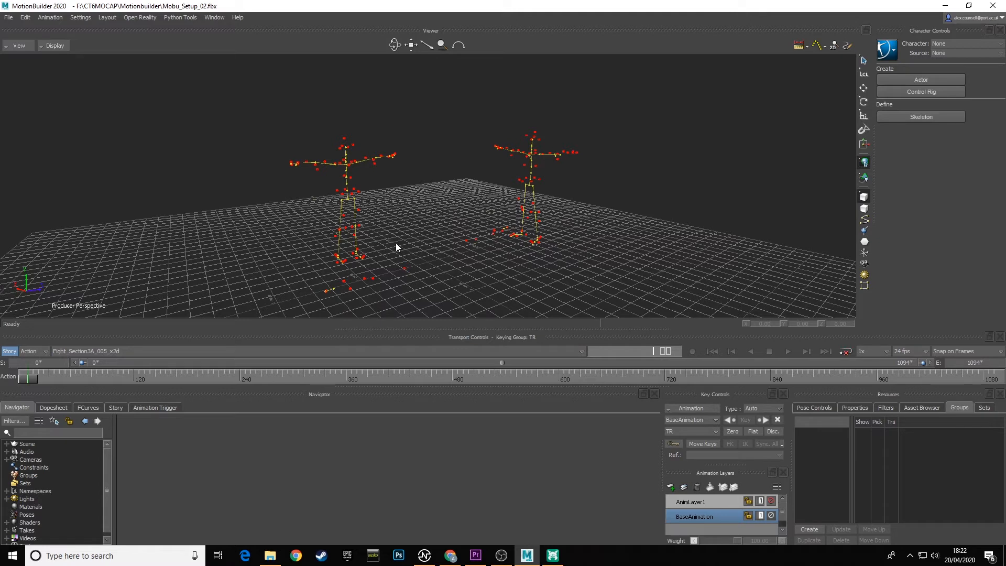
mouse_move(32, 377)
left_mouse_down()
mouse_move(263, 377)
mouse_move(31, 376)
left_mouse_up()
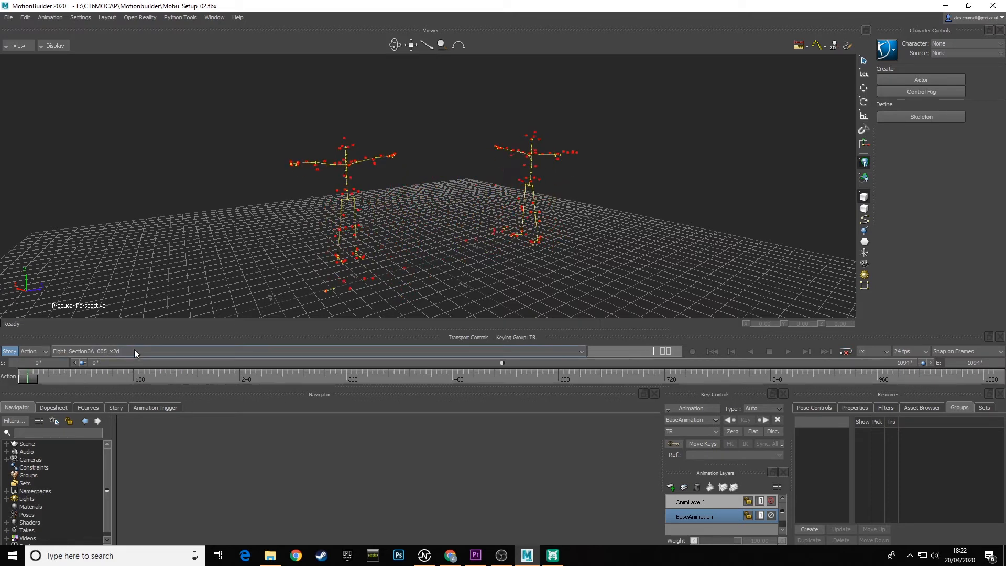
left_click(134, 350)
left_click(80, 369)
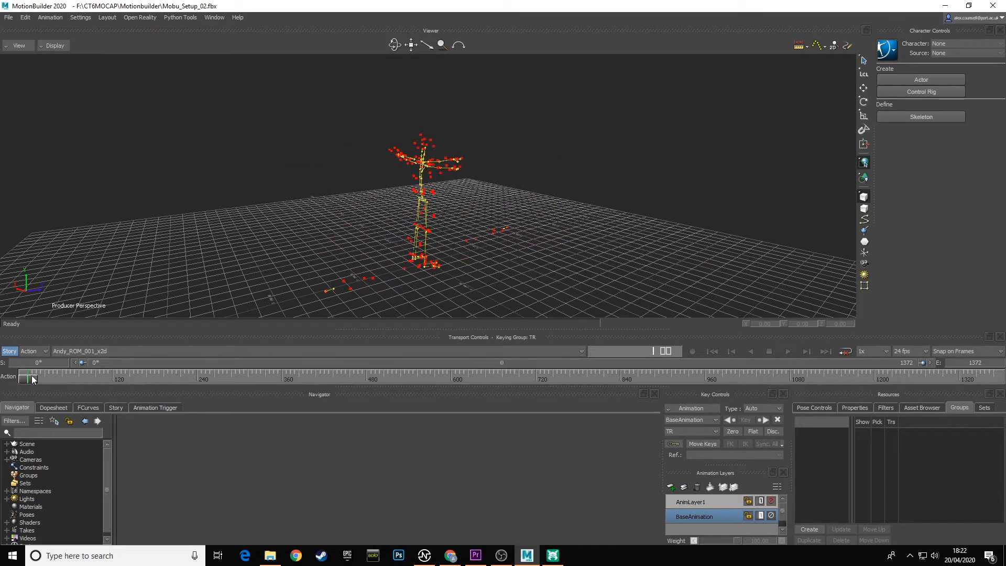
left_click_drag(32, 375, 65, 378)
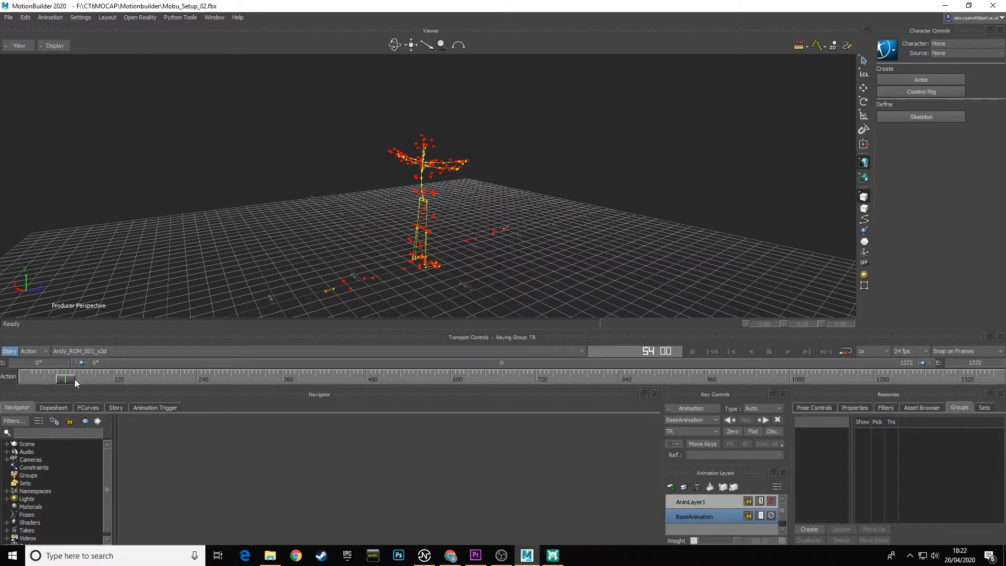
left_click_drag(74, 379, 14, 387)
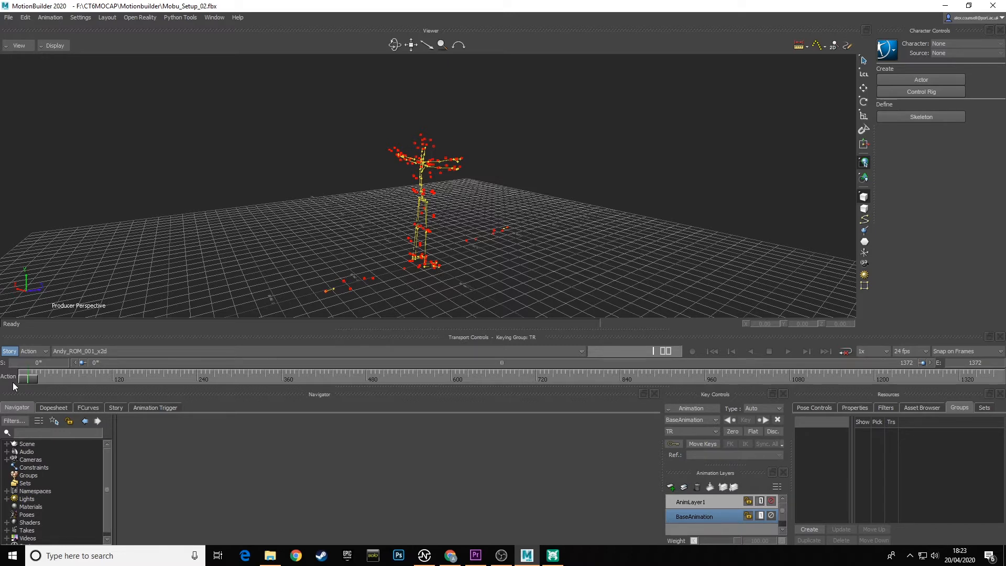
Select the first performer's ROM_001 namespace with its branch and create a group from it, named with the performer's first name plus _Mocap.
mouse_move(30, 380)
left_mouse_down()
mouse_move(209, 370)
mouse_move(27, 372)
left_mouse_up()
left_click_drag(500, 219, 478, 242, "ctrl+shift")
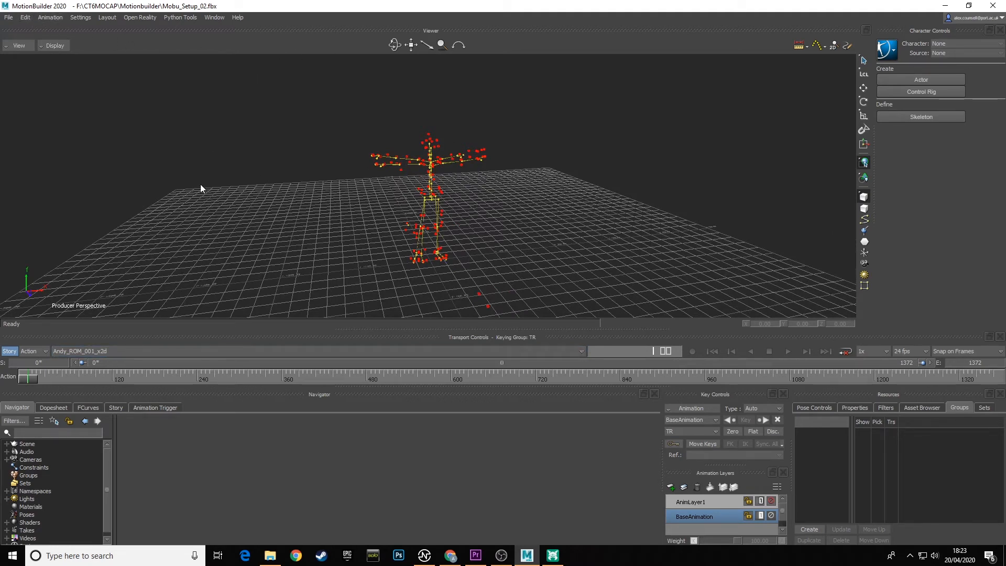
left_click(25, 17)
left_click(71, 161)
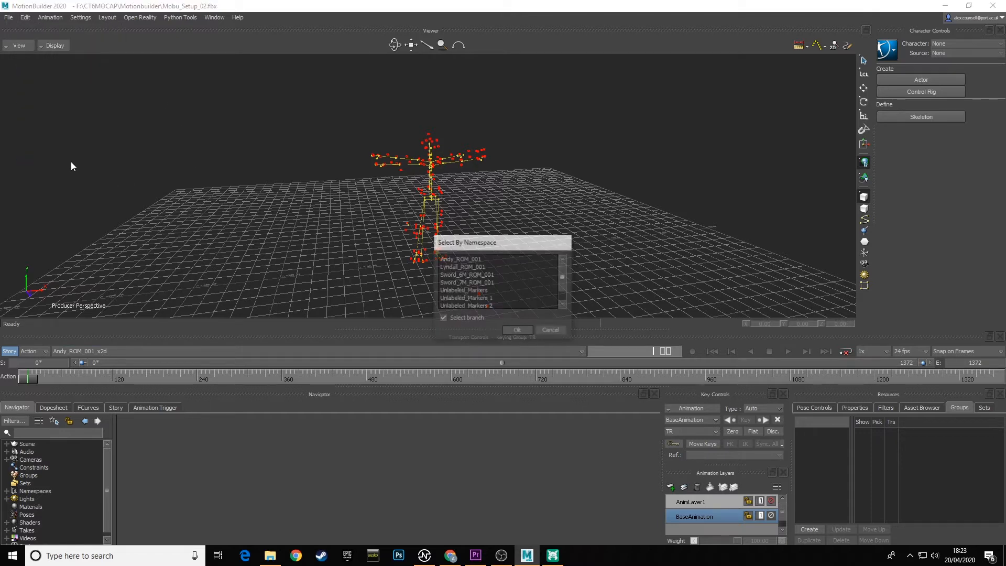
left_click(465, 259)
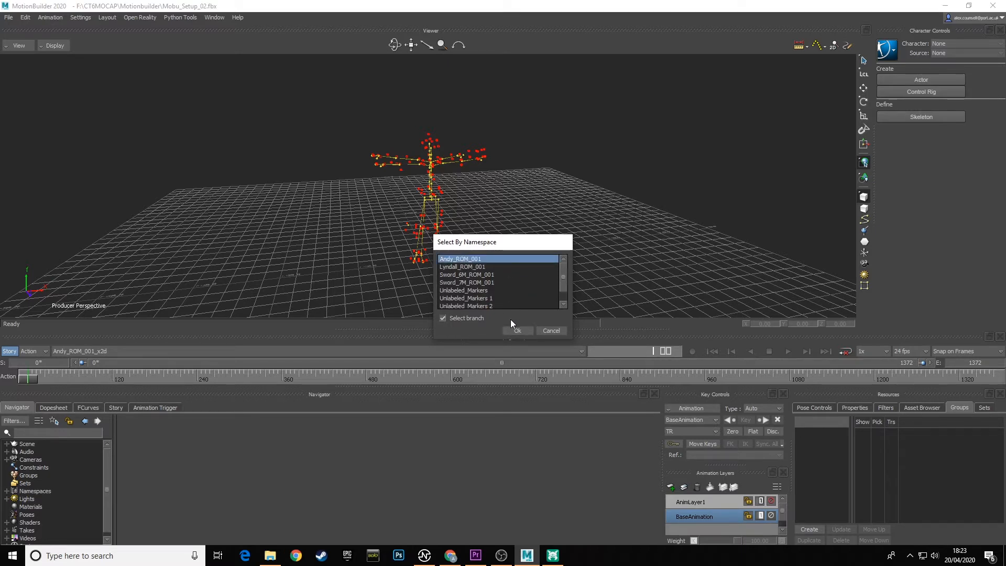
left_click(518, 331)
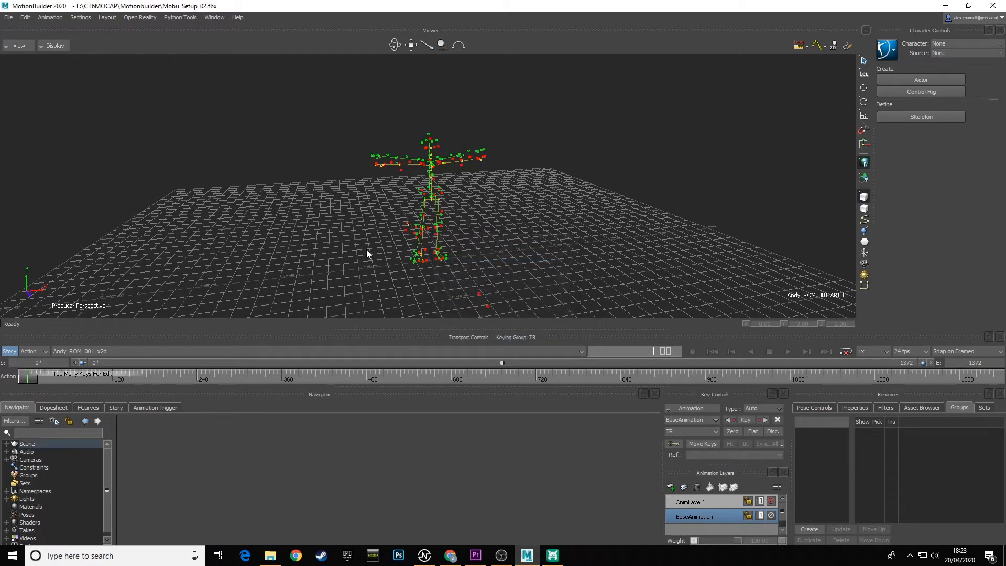
mouse_move(385, 234)
left_mouse_down("ctrl+shift")
mouse_move(482, 225)
mouse_move(465, 202)
mouse_move(490, 237)
mouse_move(490, 273)
mouse_move(546, 252)
left_mouse_up("ctrl+shift")
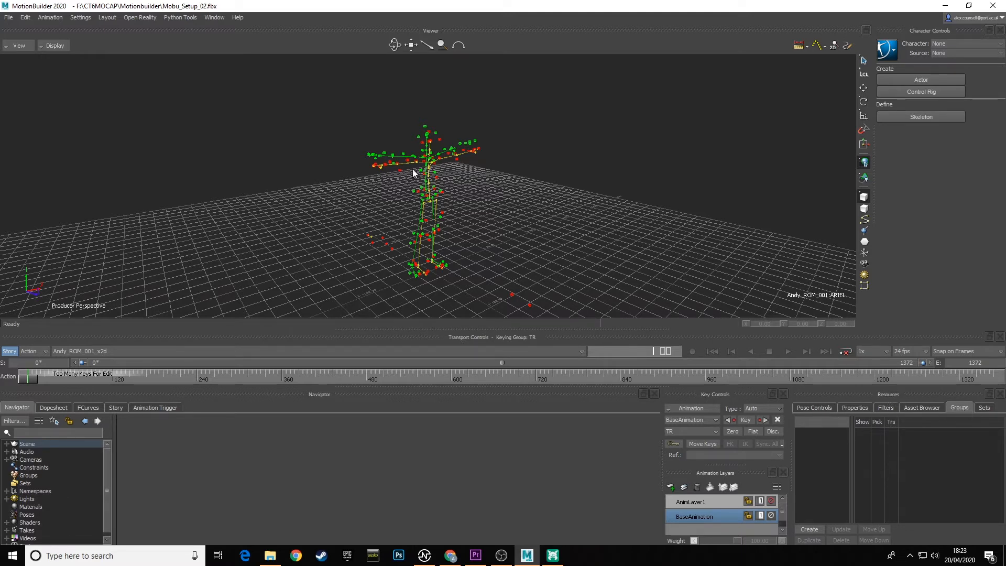
left_click(810, 531)
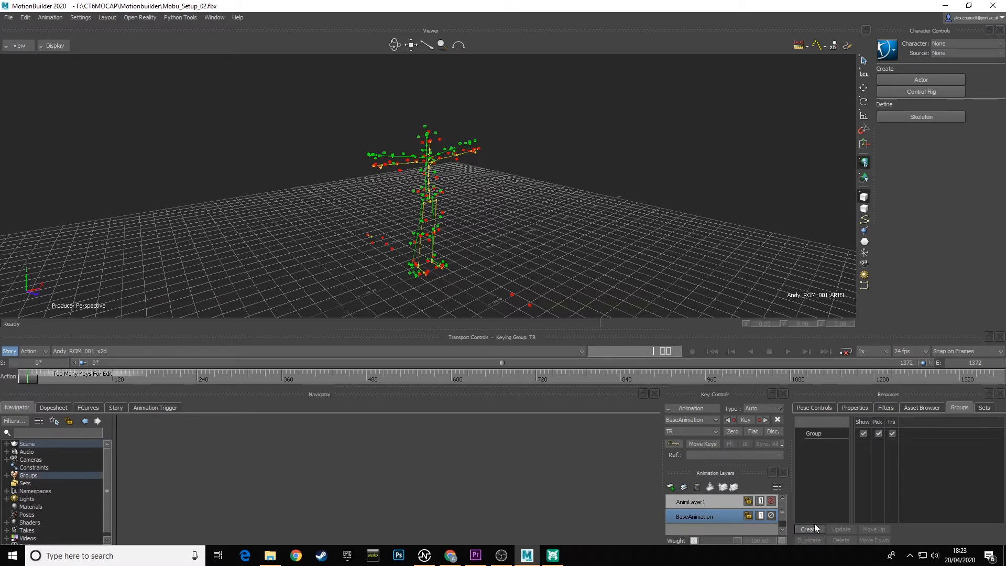
double_click(819, 433)
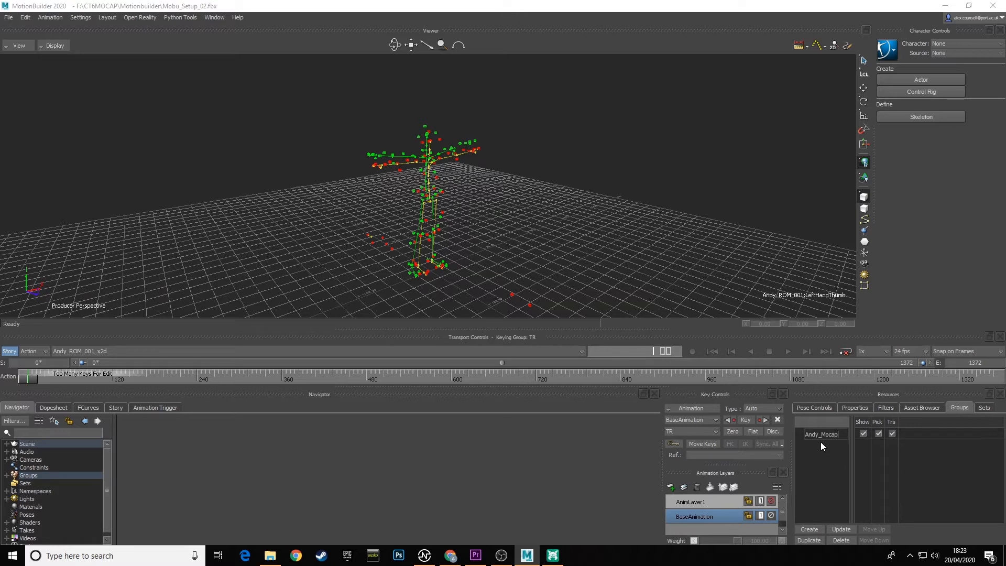
key("Return")
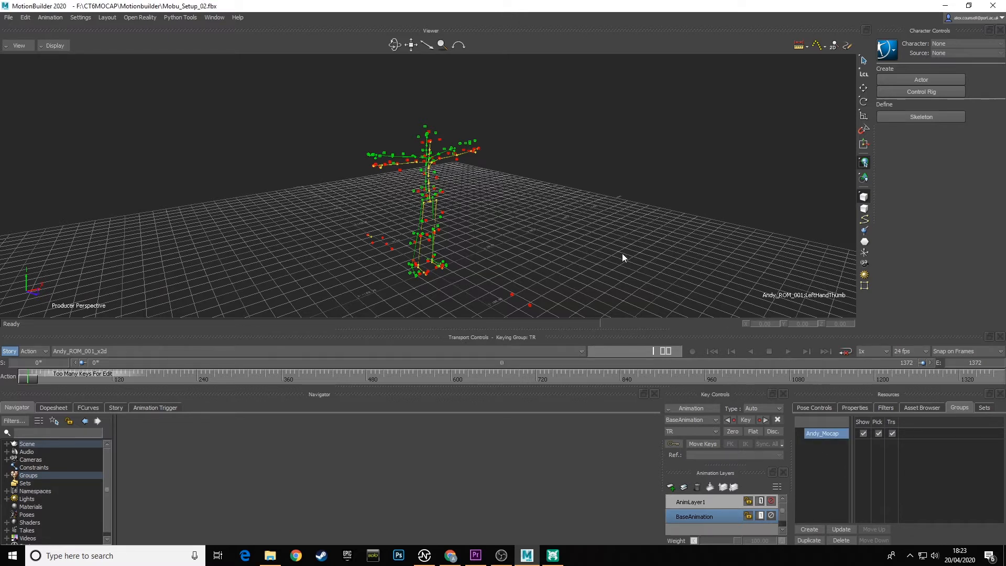
left_click(564, 227)
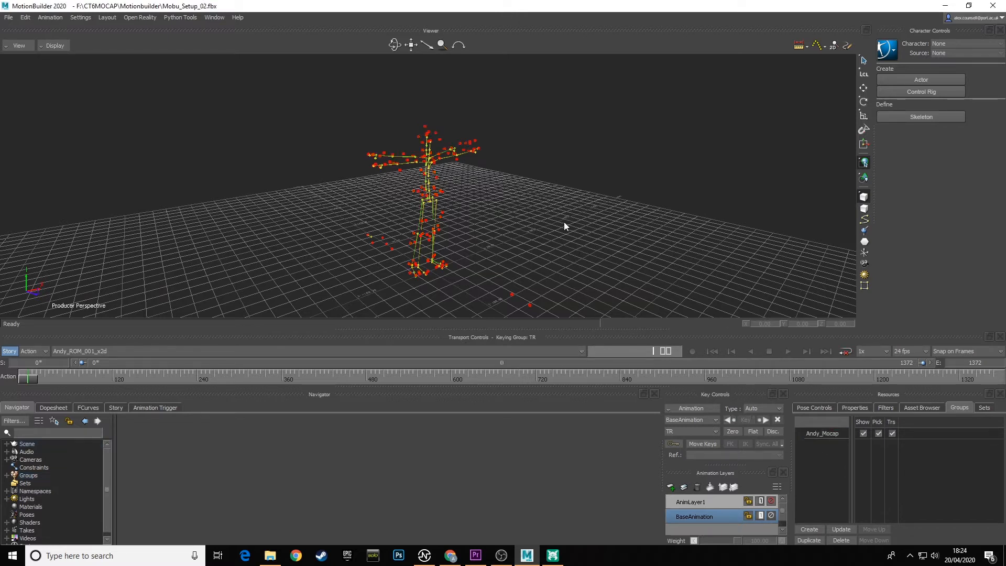
Test the first performer's mocap group by switching its Show, Pick and Trs options off and back on.
left_click_drag(552, 238, 566, 228, "ctrl+shift")
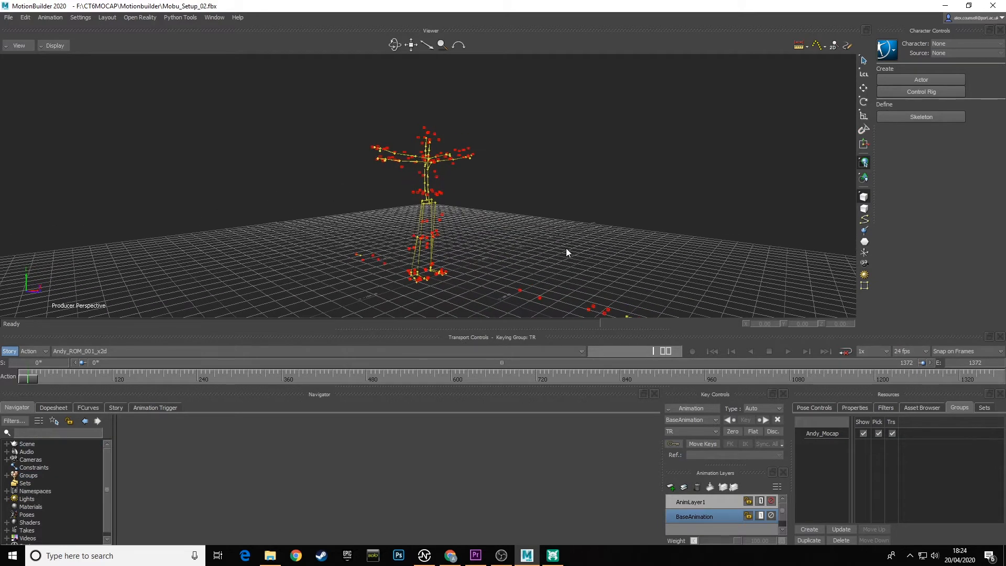
left_click(863, 433)
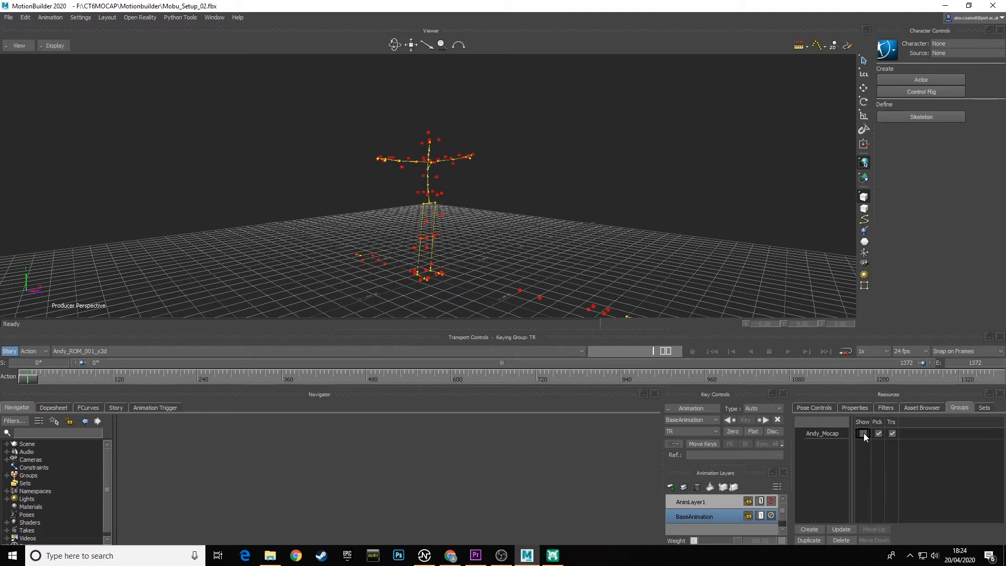
left_click(864, 433)
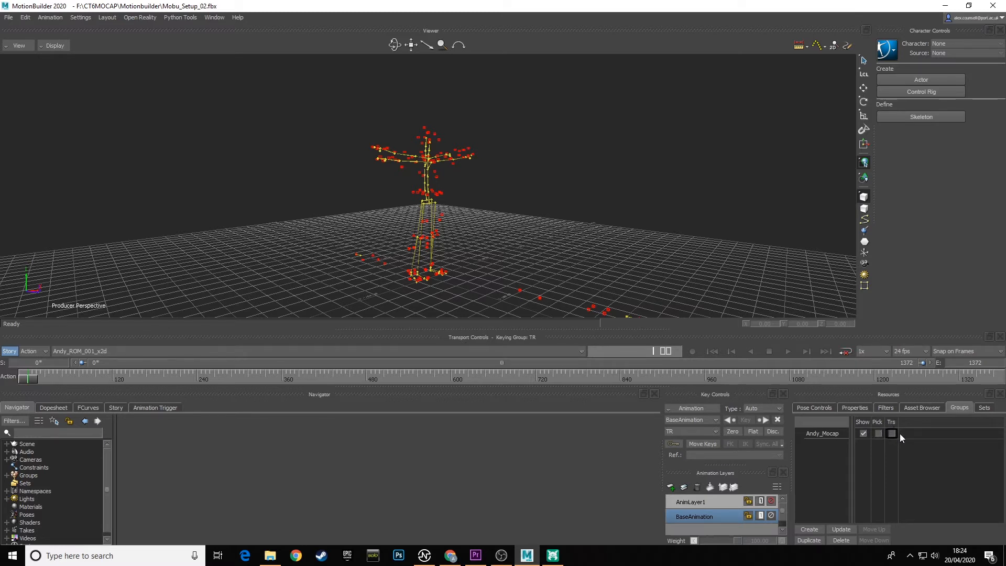
left_click(878, 434)
left_click_drag(588, 224, 555, 231, "ctrl+shift")
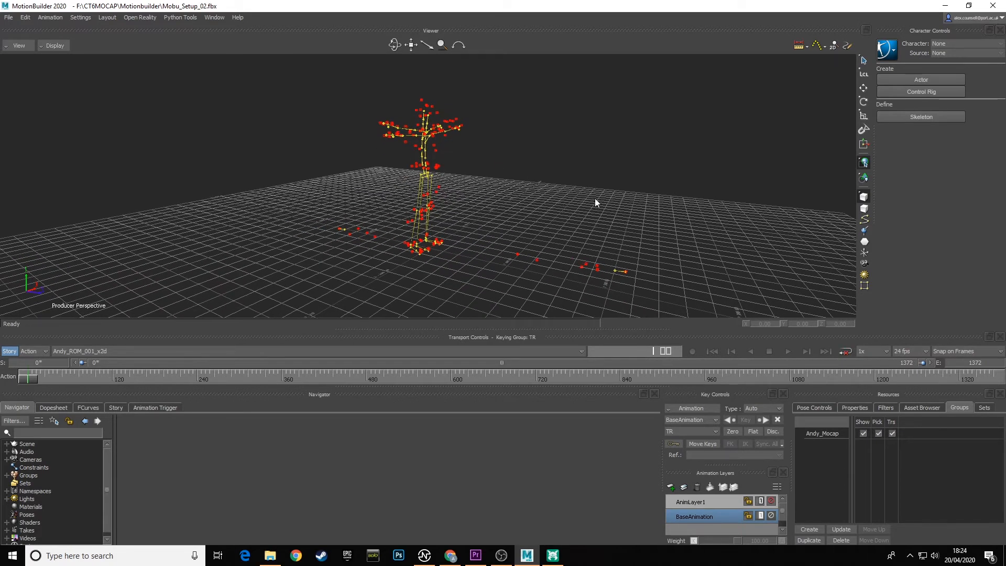
Select the second performer's ROM_001 namespace with its branch and create a group from it, named with that performer's first name plus _Mocap.
left_click(26, 17)
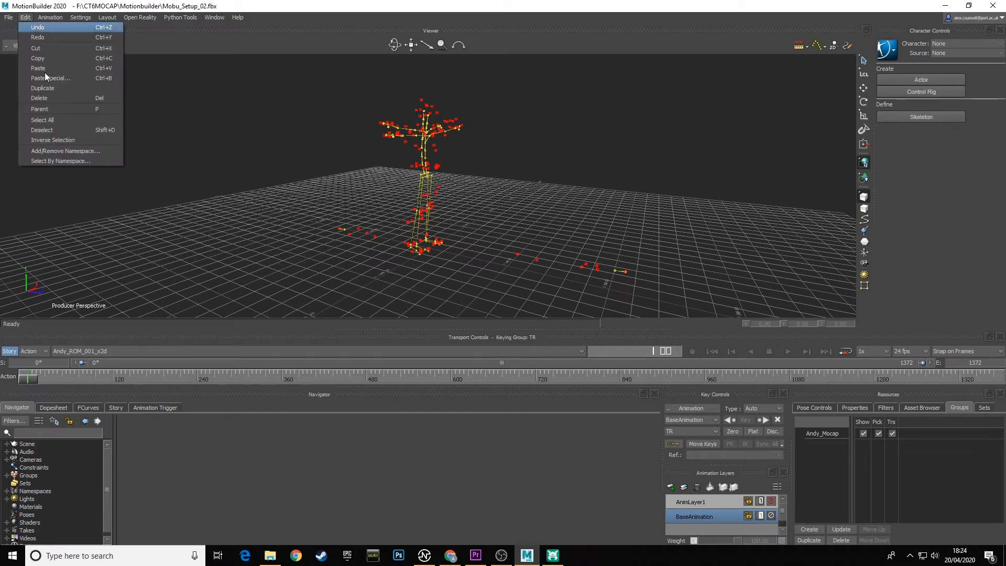
left_click(70, 159)
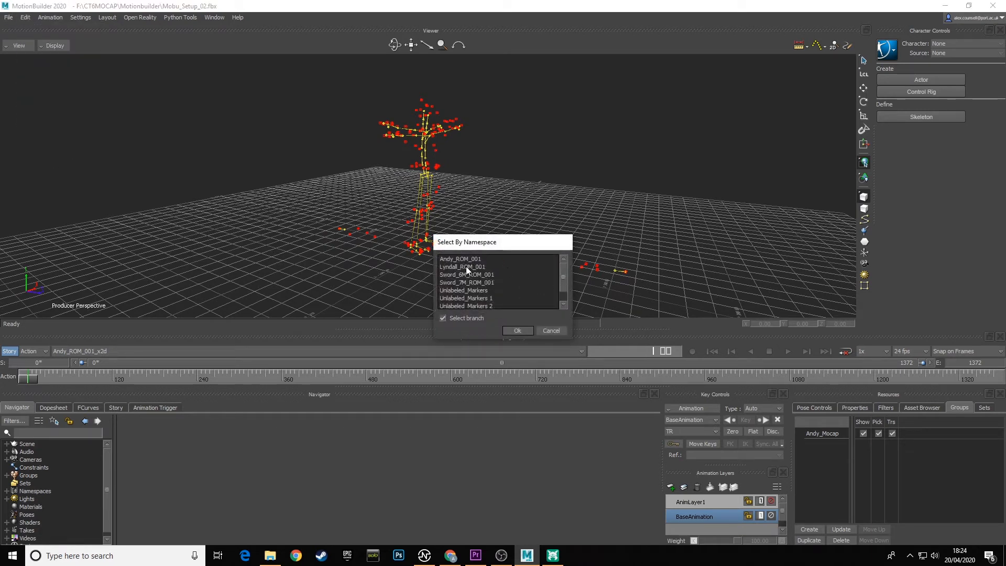
left_click(467, 266)
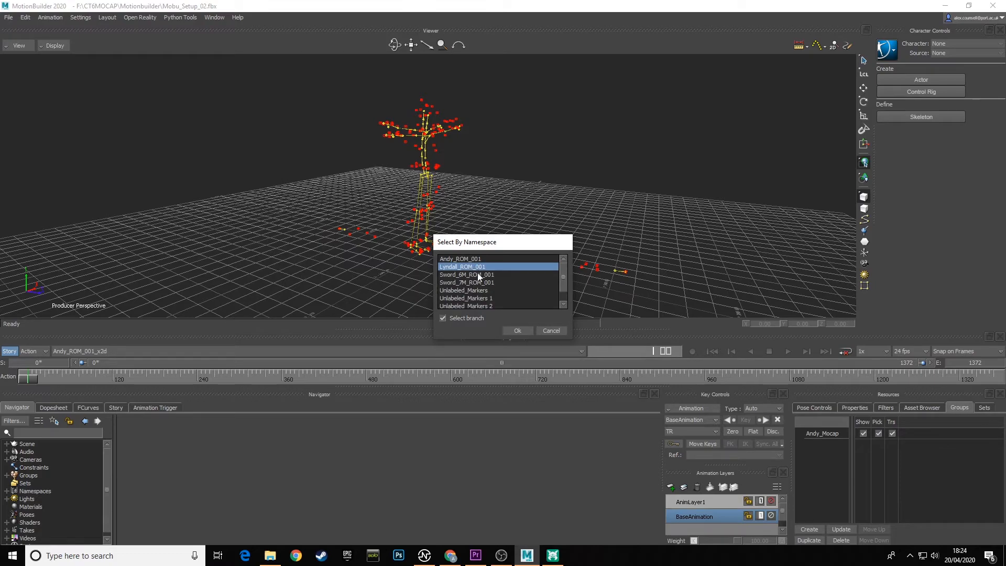
left_click(519, 331)
left_click_drag(416, 225, 515, 219, "ctrl+shift")
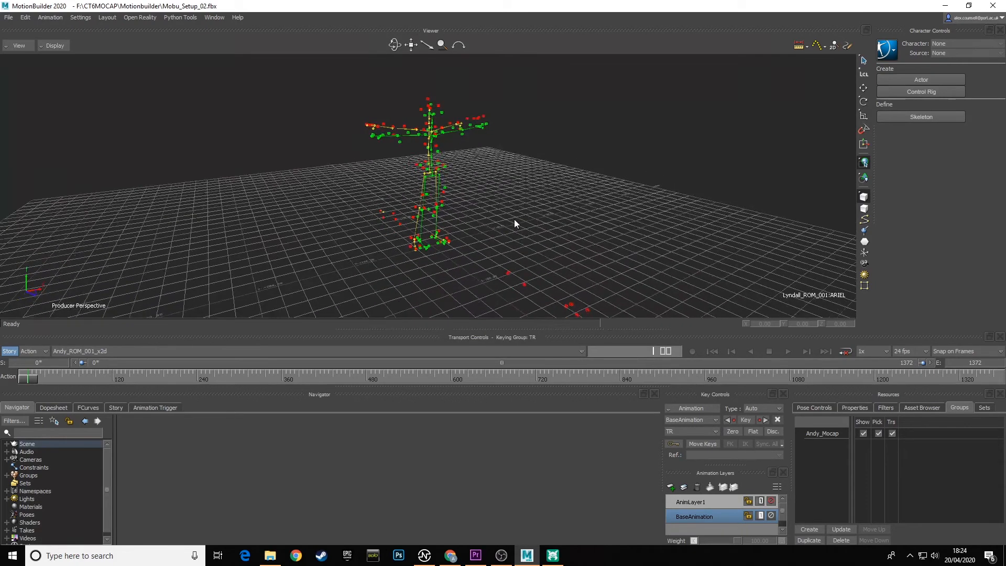
left_click(810, 529)
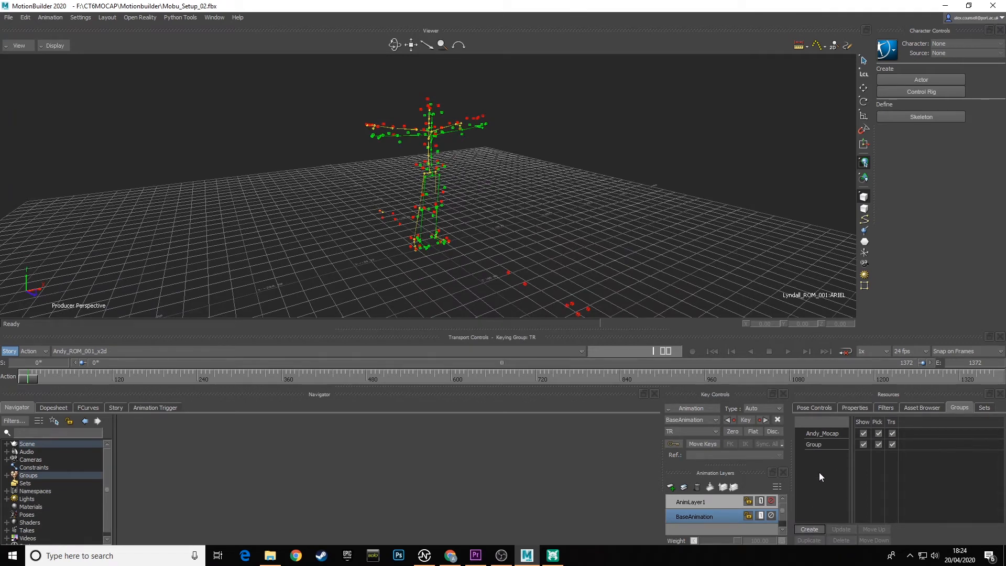
double_click(817, 446)
type("Ly")
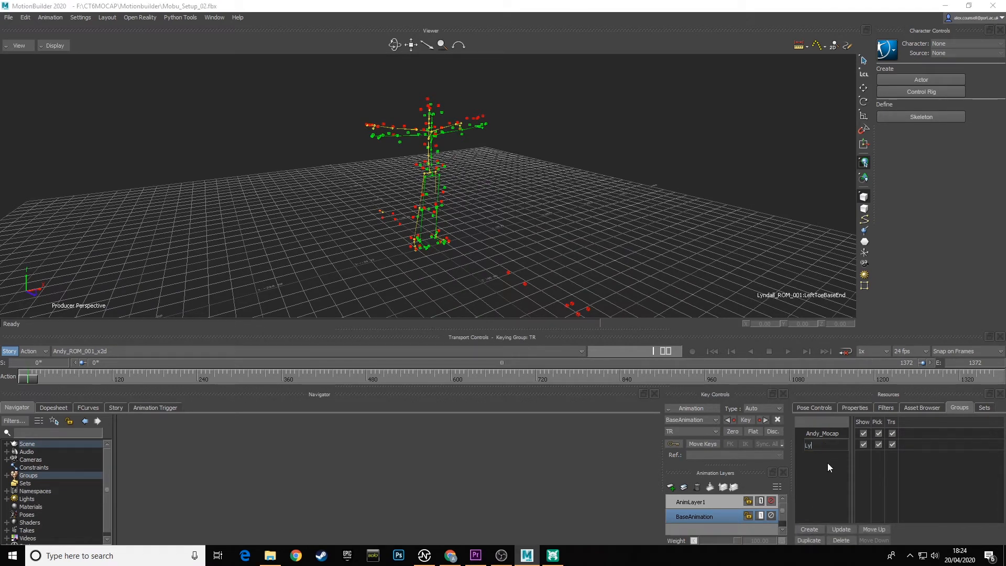
type("ndall_Mocap")
key("Return")
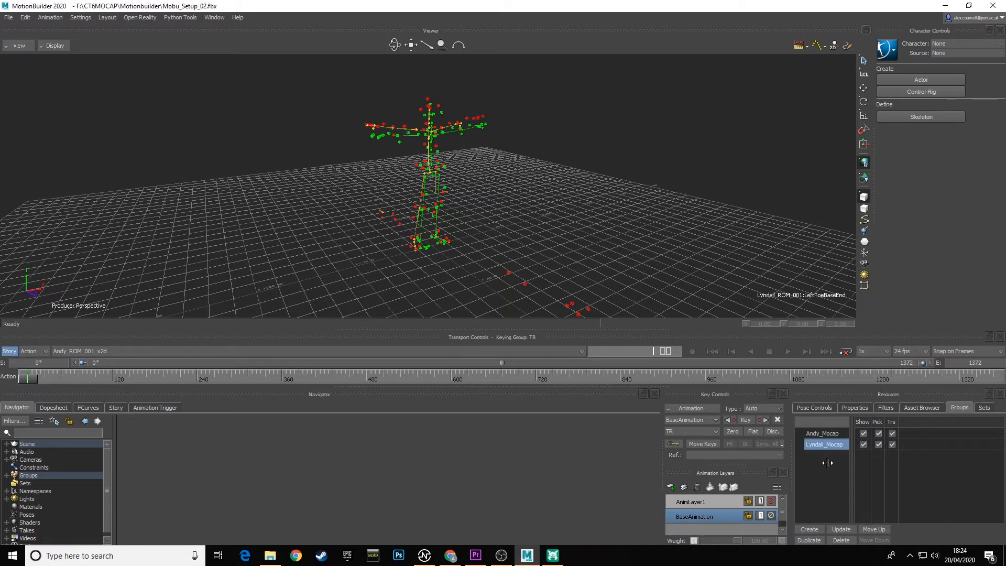
left_click(539, 179)
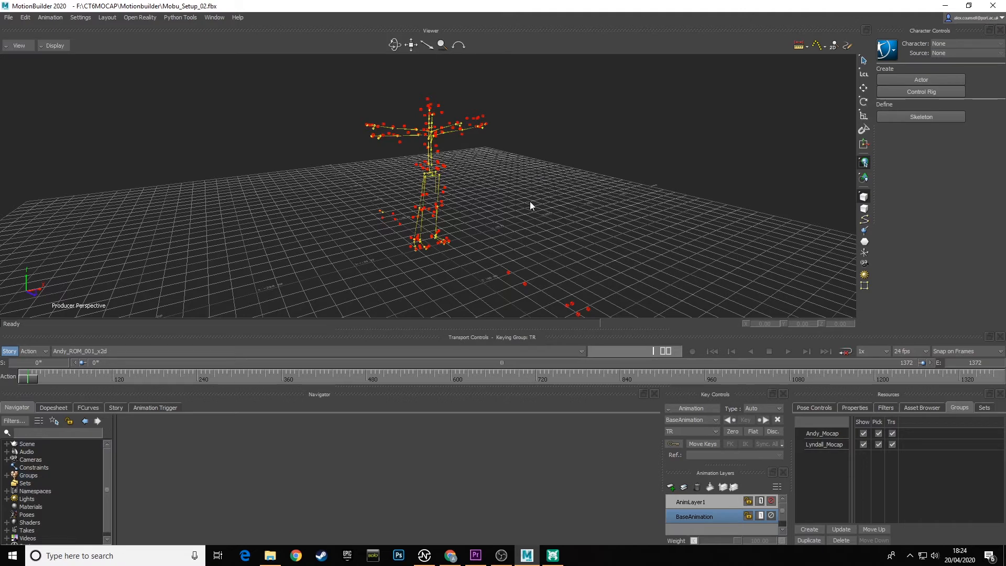
Select the Sword_6M_ROM_001 namespace with its branch and create a group from it named Sword_6M.
left_click_drag(530, 202, 567, 199, "ctrl+shift")
left_click(26, 17)
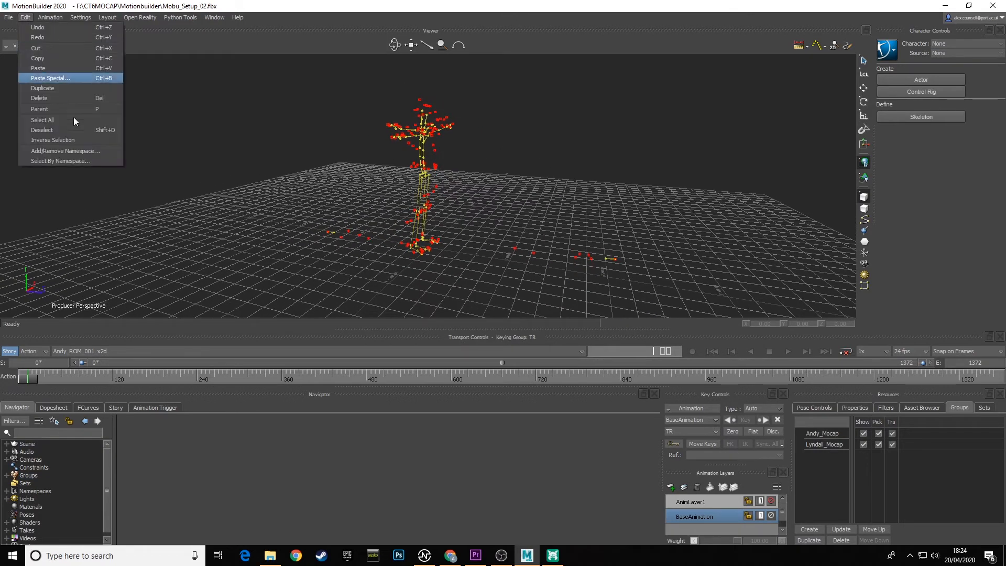
left_click(78, 159)
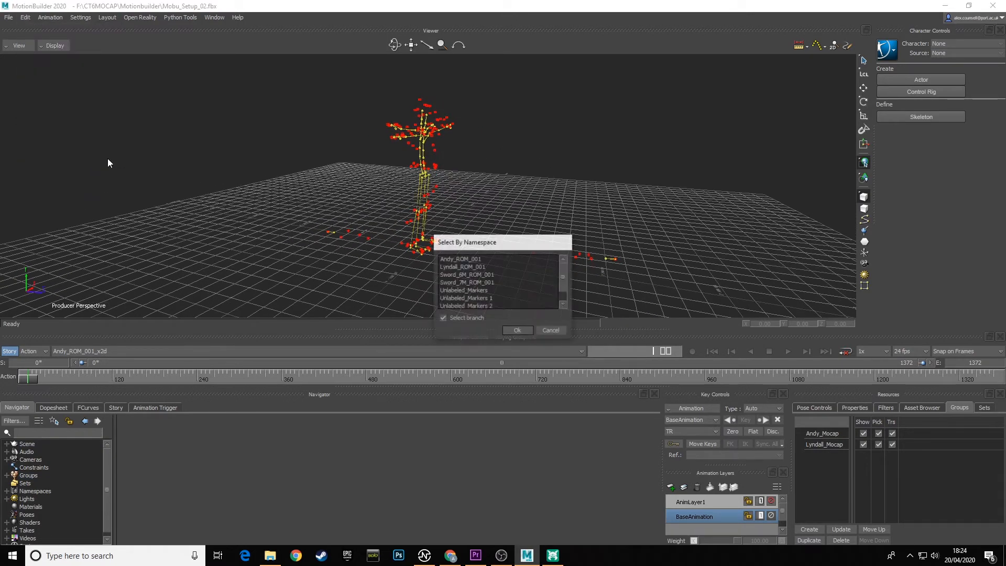
left_click(479, 275)
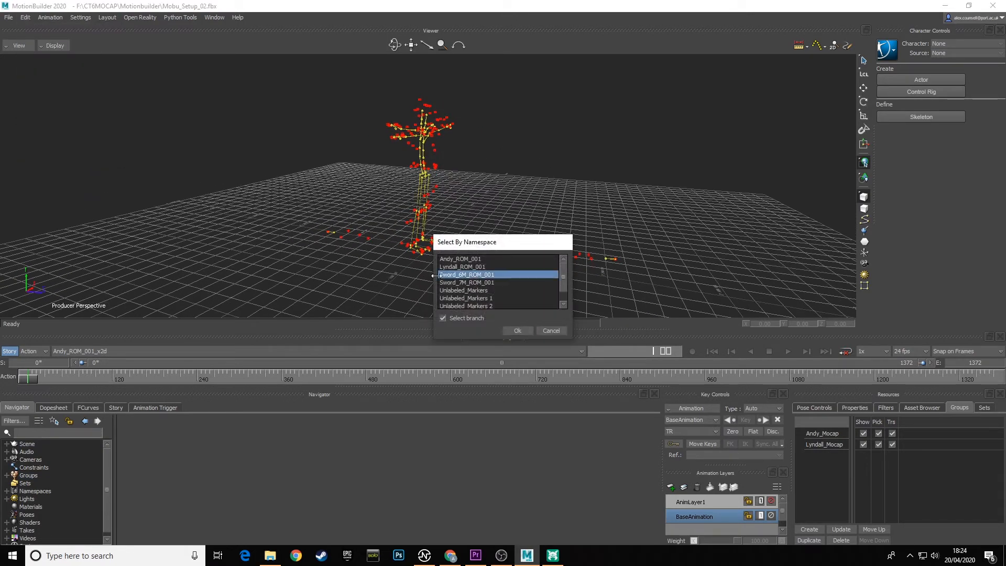
left_click(519, 332)
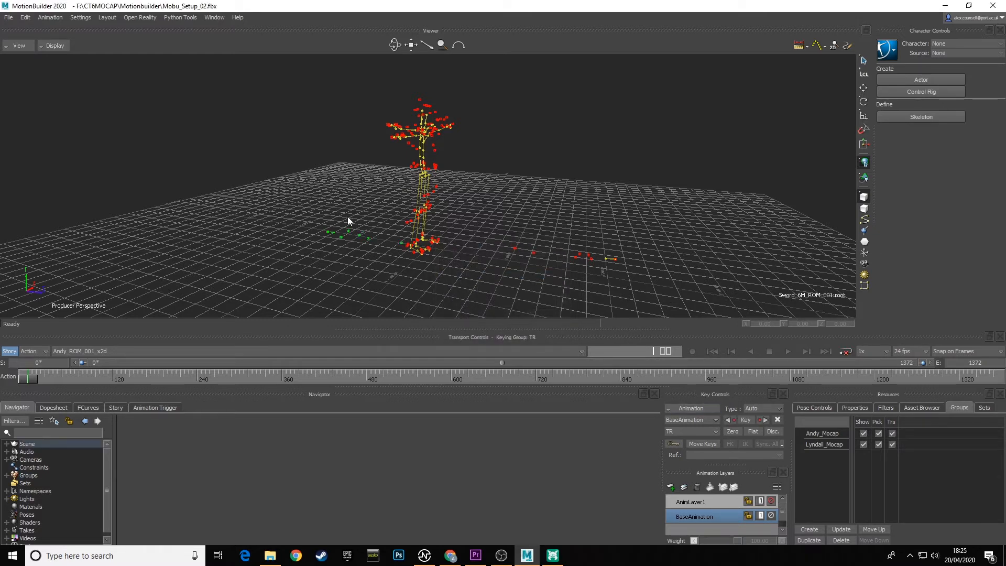
left_click(810, 529)
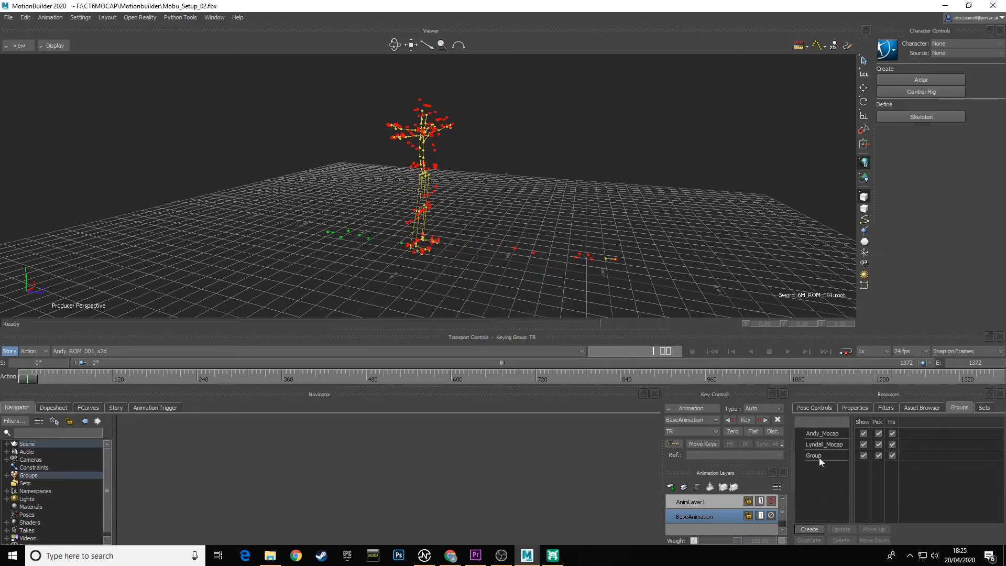
key("s")
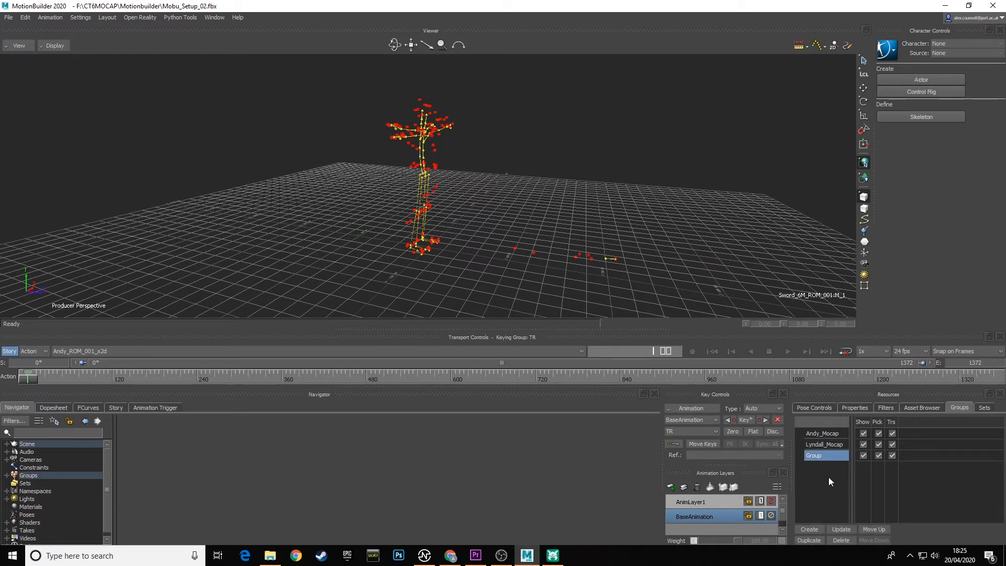
double_click(819, 454)
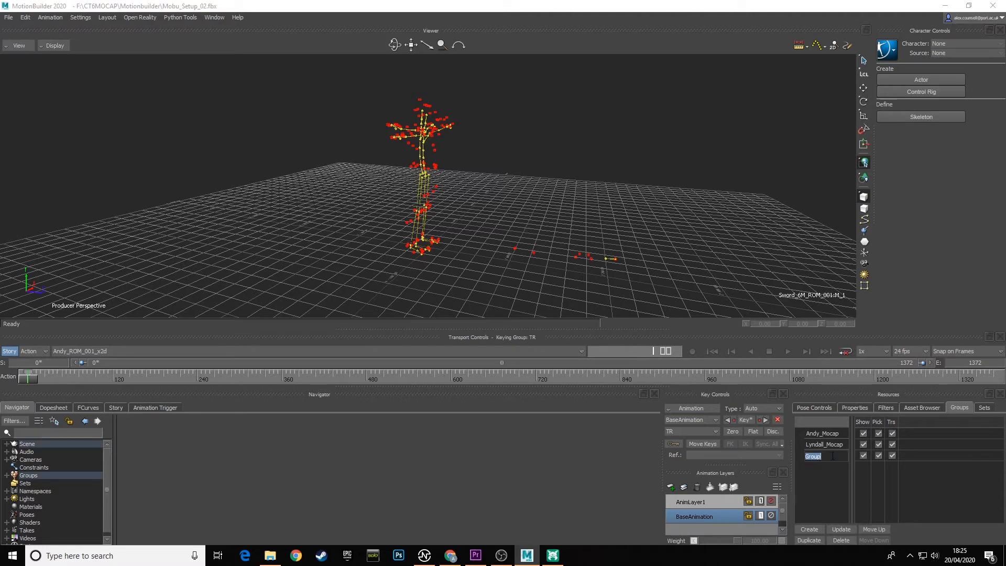
type("Sword_6M")
key("Return")
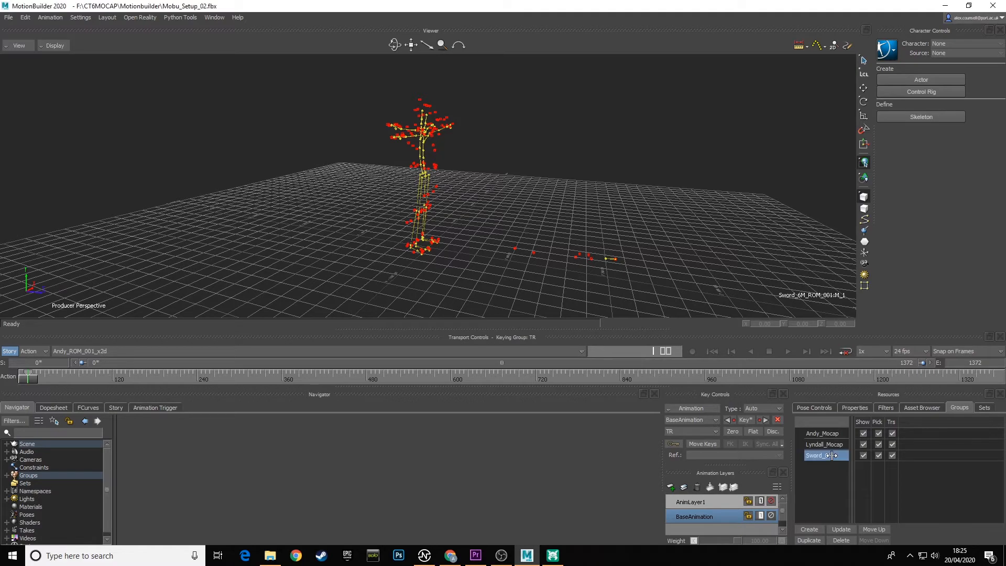
left_click(515, 217)
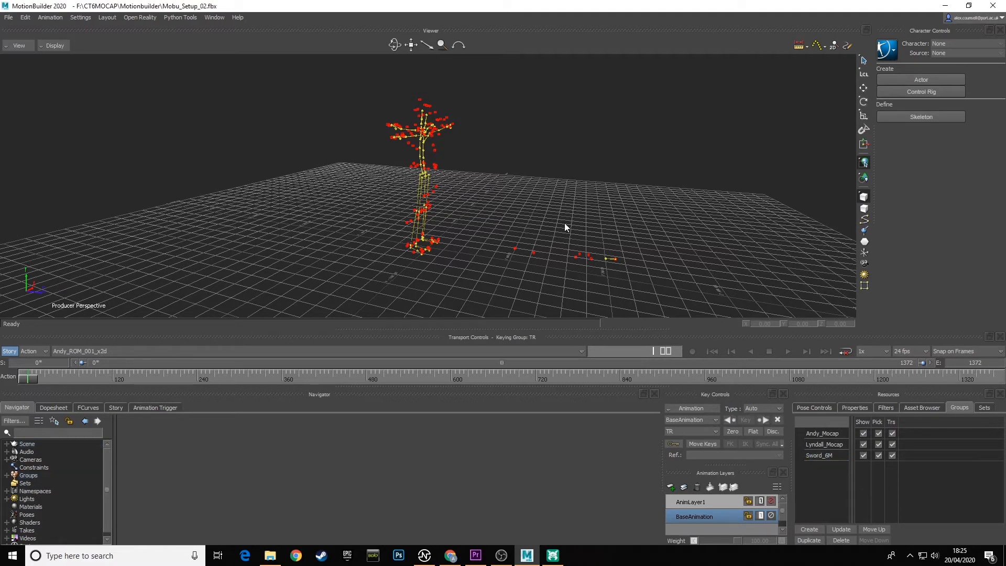
Undo the creation and naming of the sword group and inspect the sword's markers beside the skeletons.
left_click_drag(565, 224, 379, 257, "ctrl+shift")
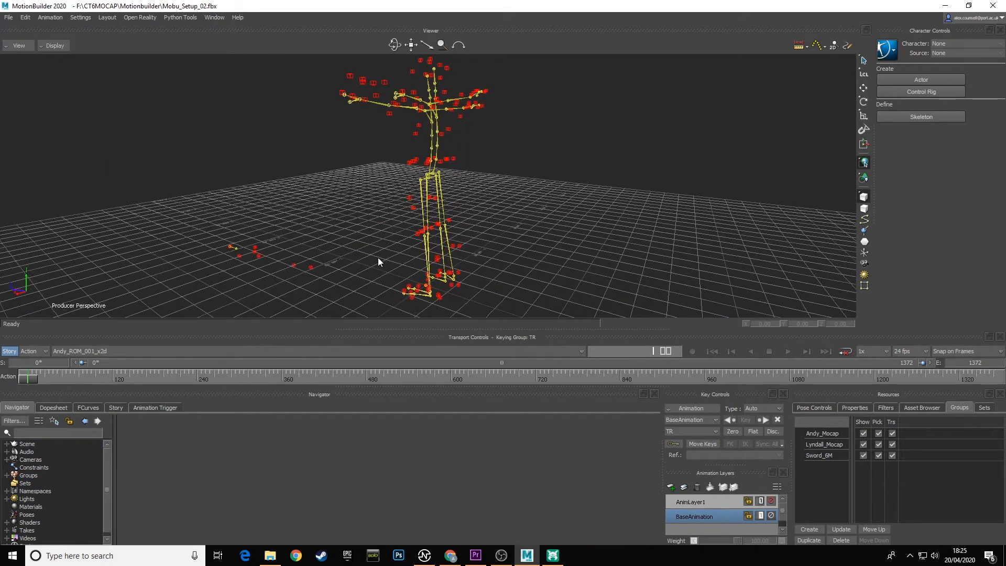
key("ctrl+z")
key("ctrl+z")
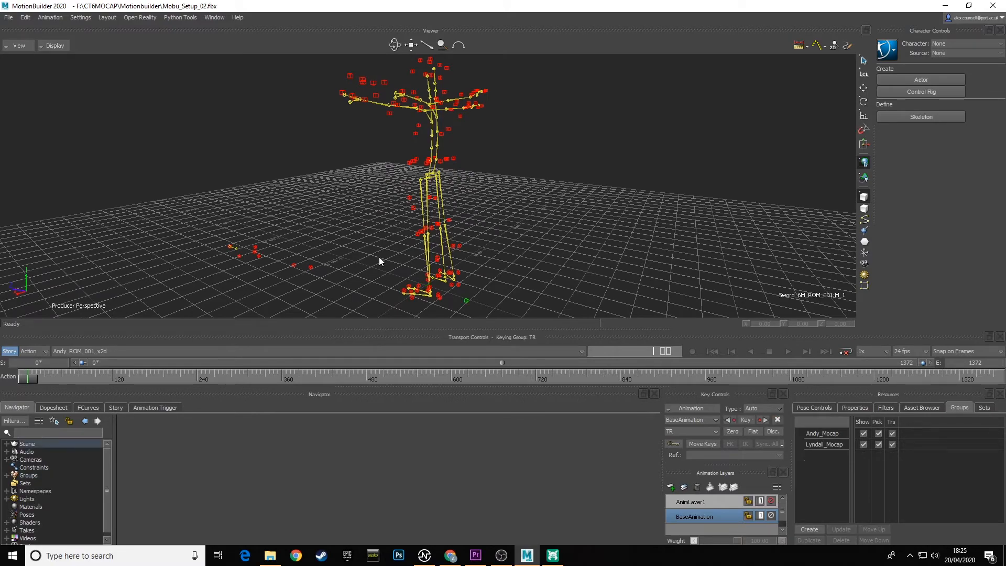
left_click_drag(379, 256, 496, 276, "ctrl+shift")
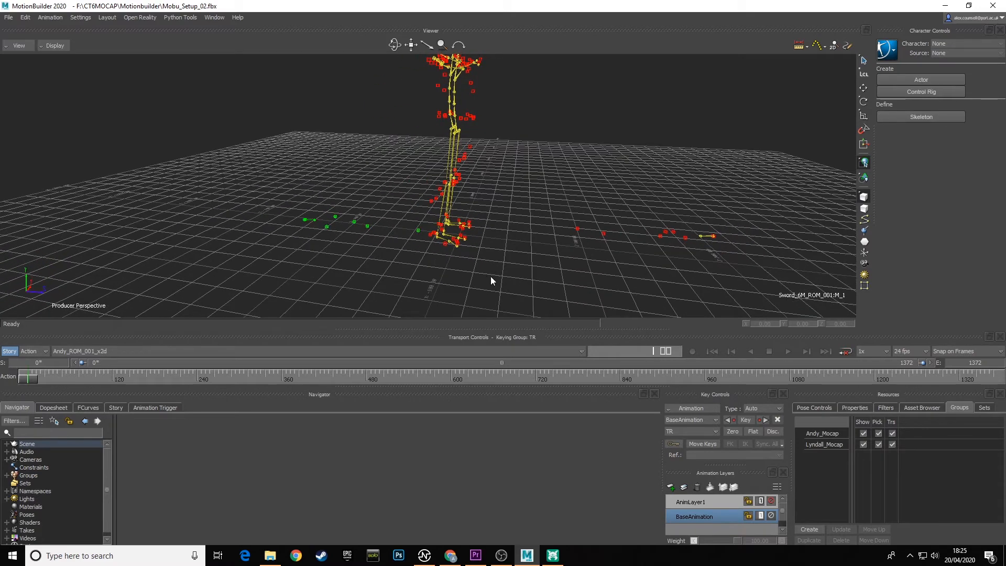
Test both performers' mocap groups by switching each one's Show option off and back on.
left_click(491, 277)
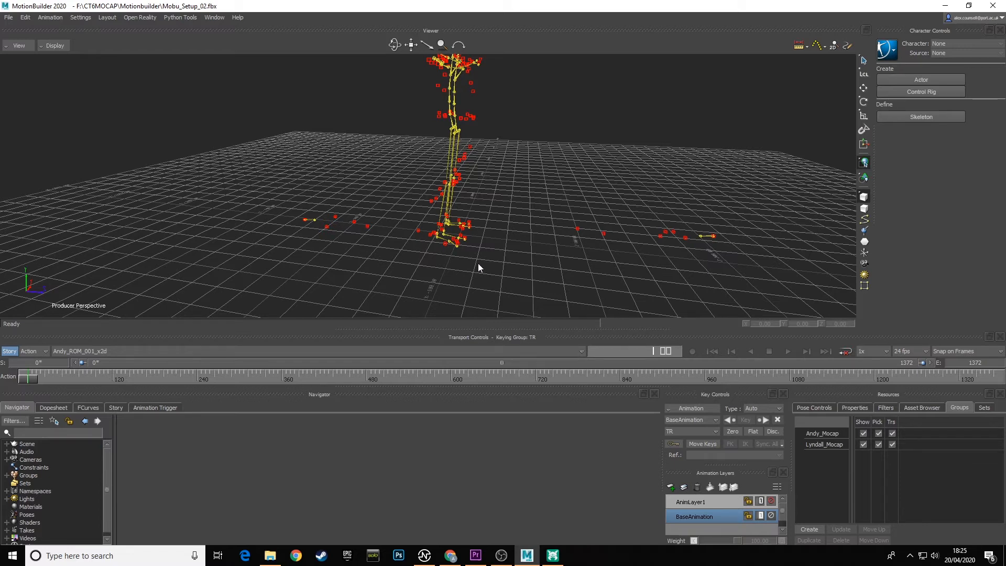
left_click(862, 445)
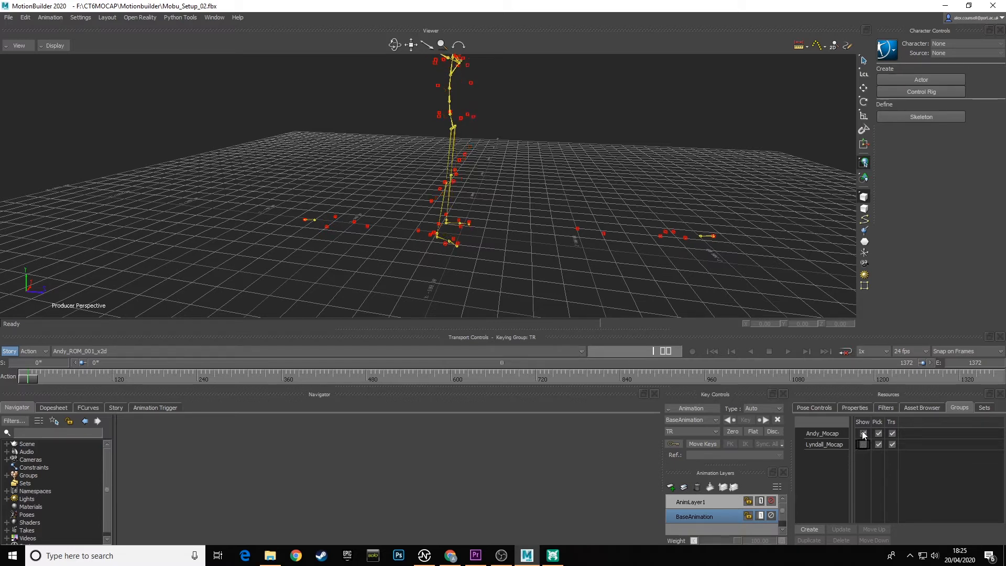
left_click(863, 434)
left_click(864, 445)
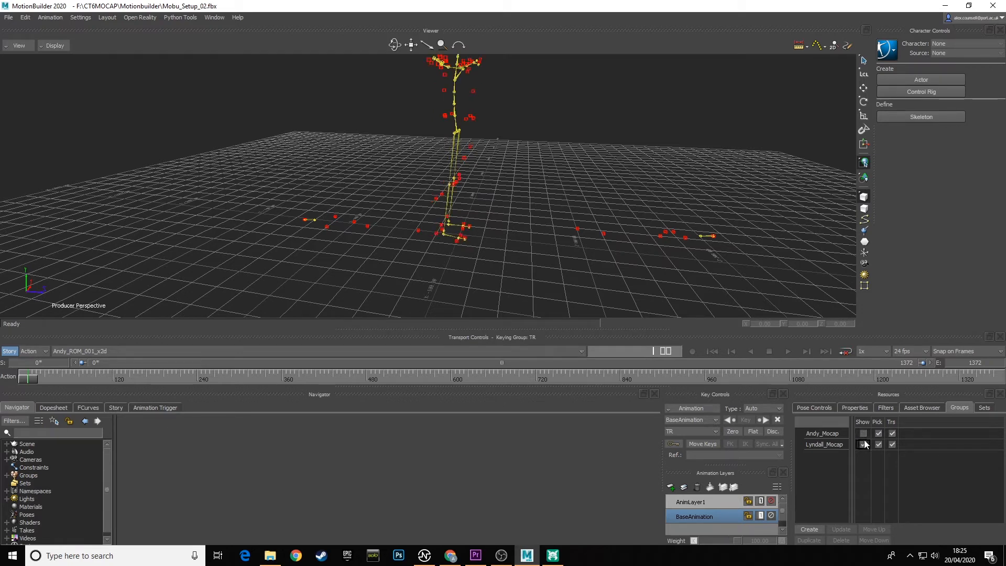
left_click(864, 434)
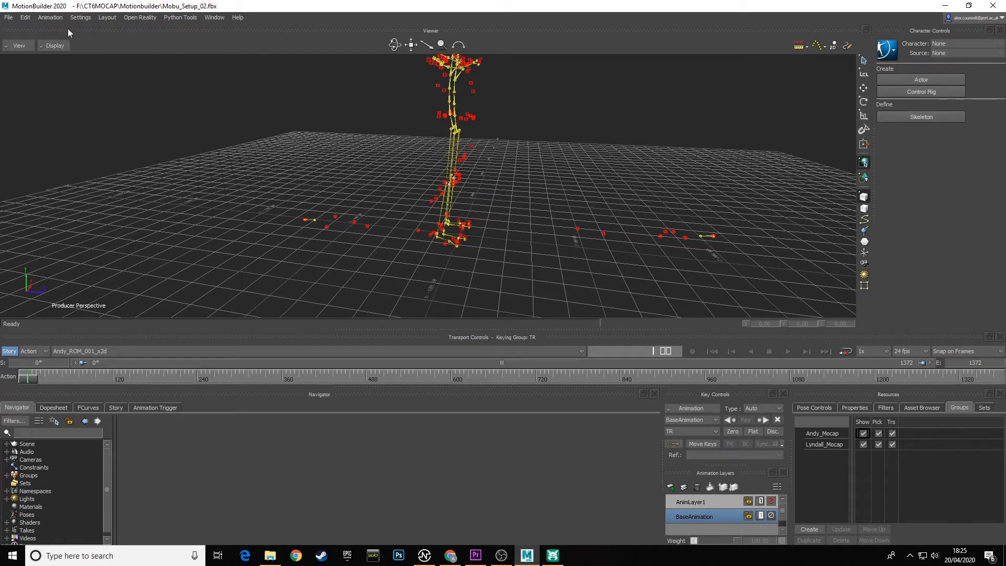
Select the Sword_6M_ROM_001 namespace with its branch and create a group from it named Sword_6M.
left_click(25, 18)
left_click(62, 161)
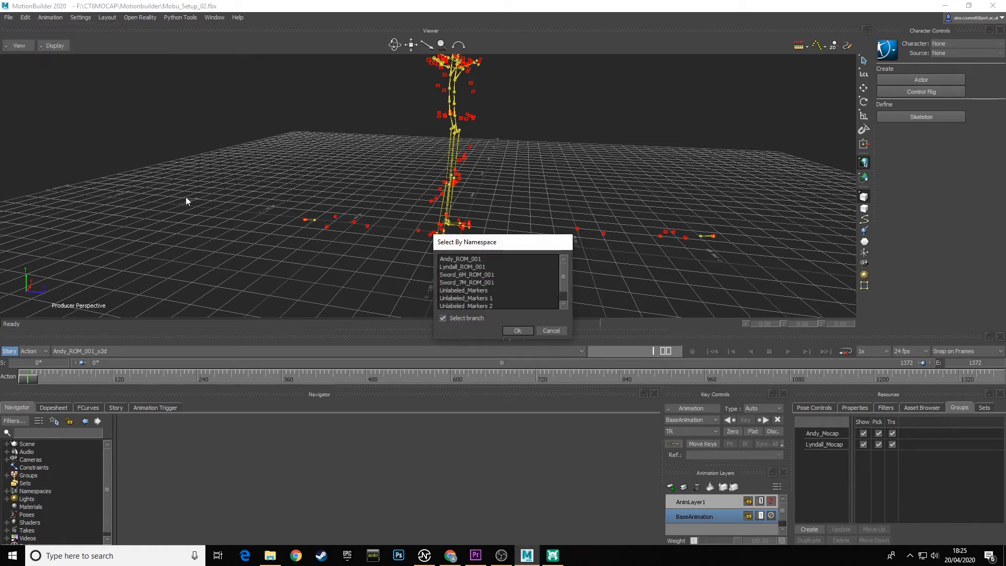
left_click(476, 275)
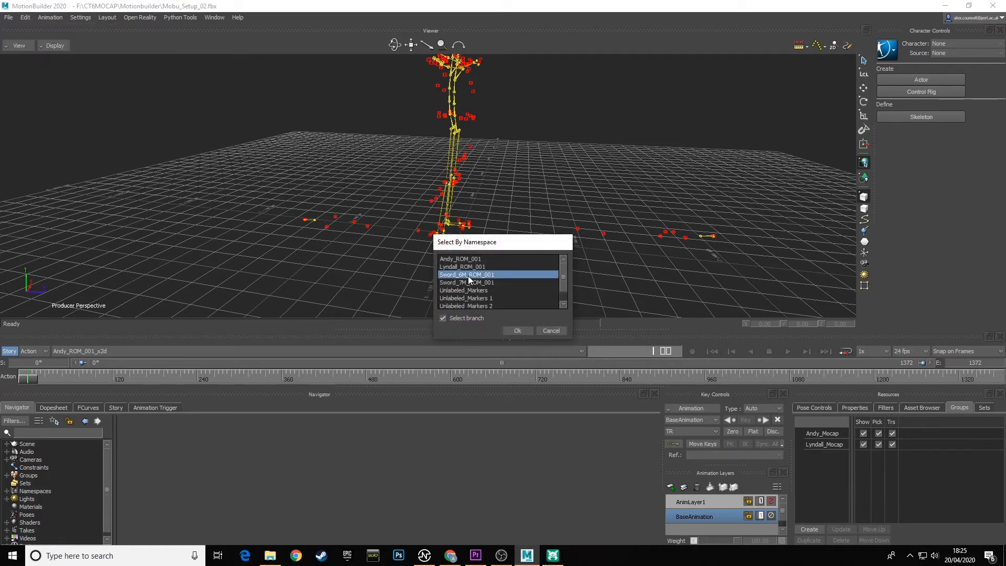
left_click(512, 330)
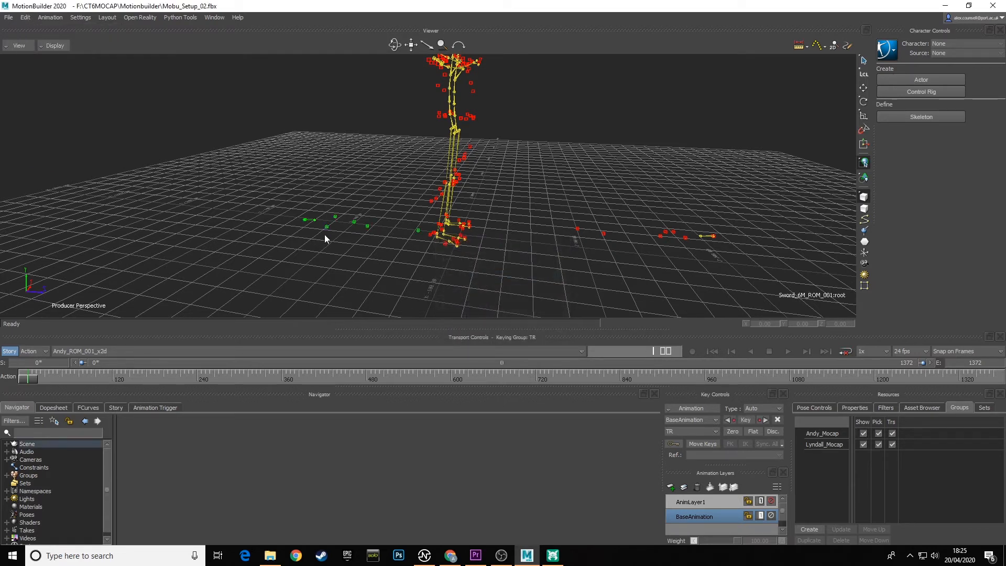
left_click(808, 530)
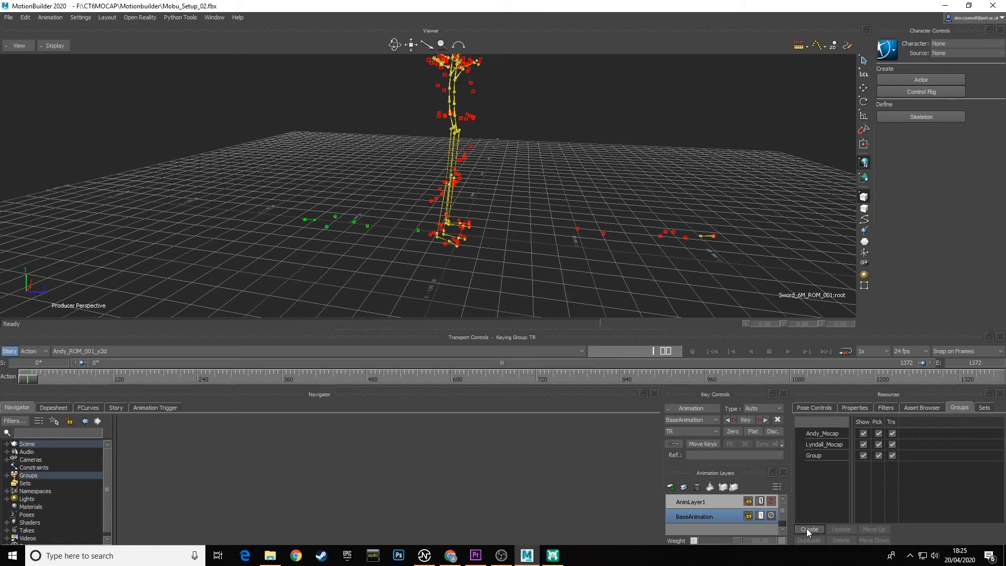
double_click(820, 455)
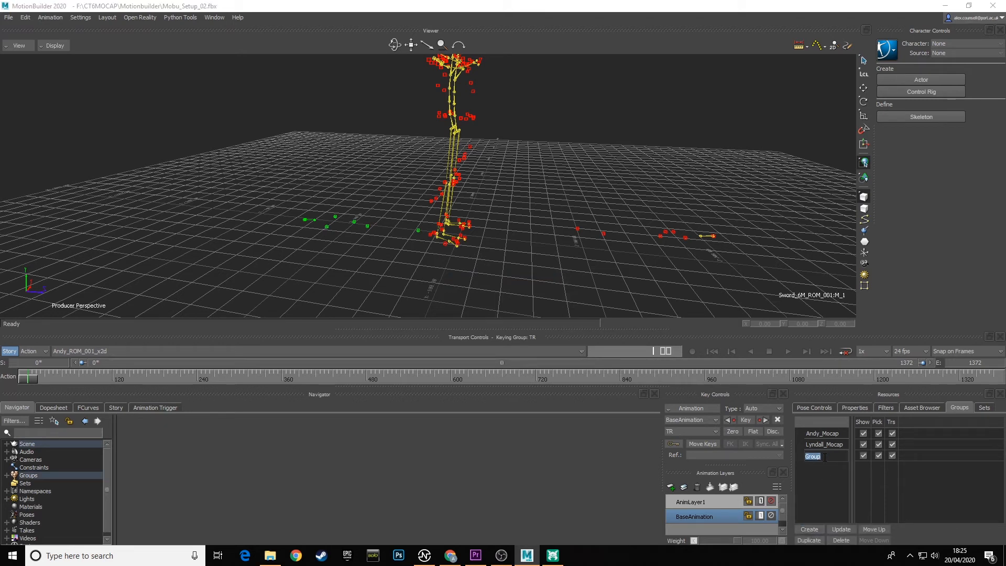
type("Sword_6M")
key("Return")
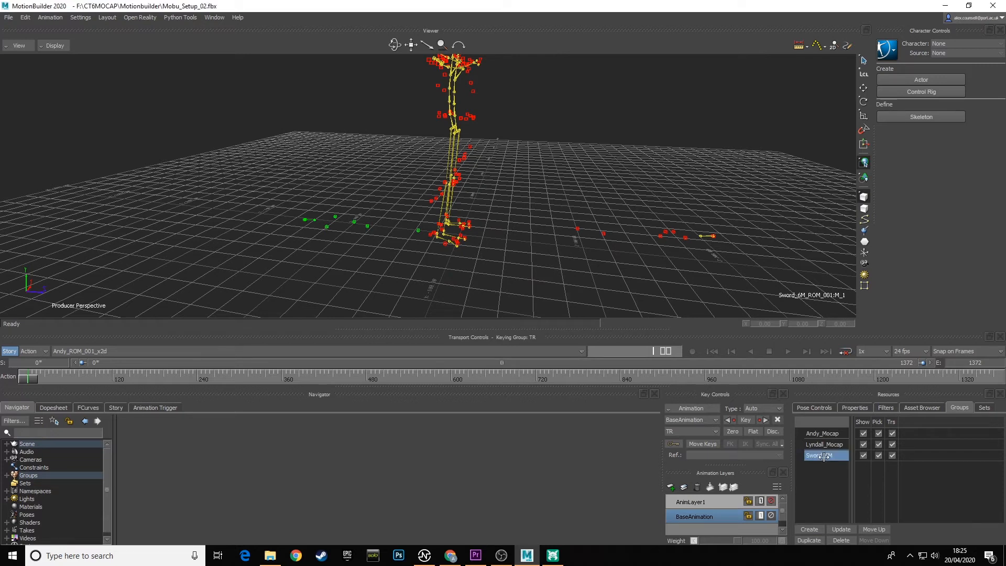
left_click(528, 258)
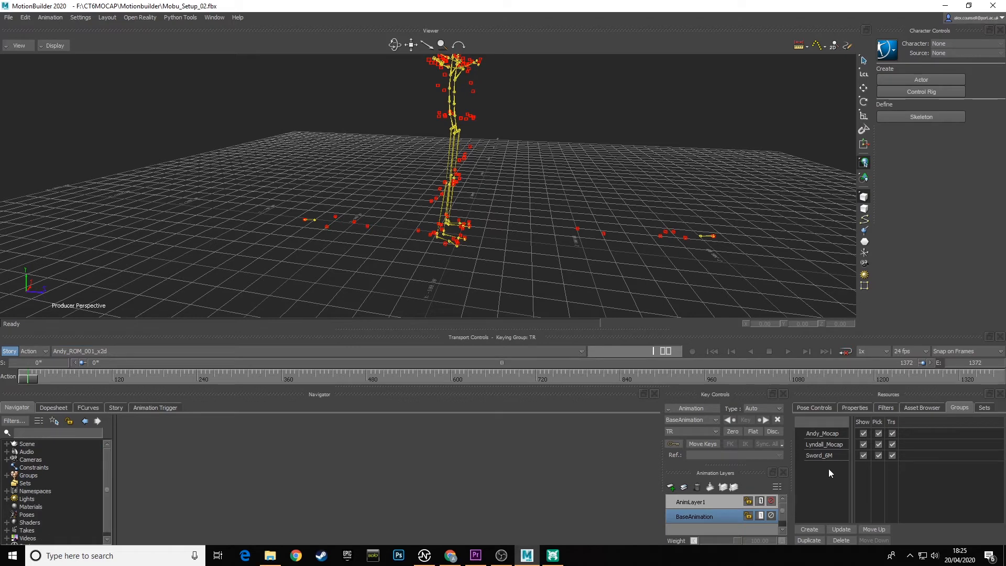
Try to create a group from the Sword_7M_ROM_001 namespace while the Sword_6M group is still selected, and undo it.
left_click_drag(653, 267, 556, 253, "shift")
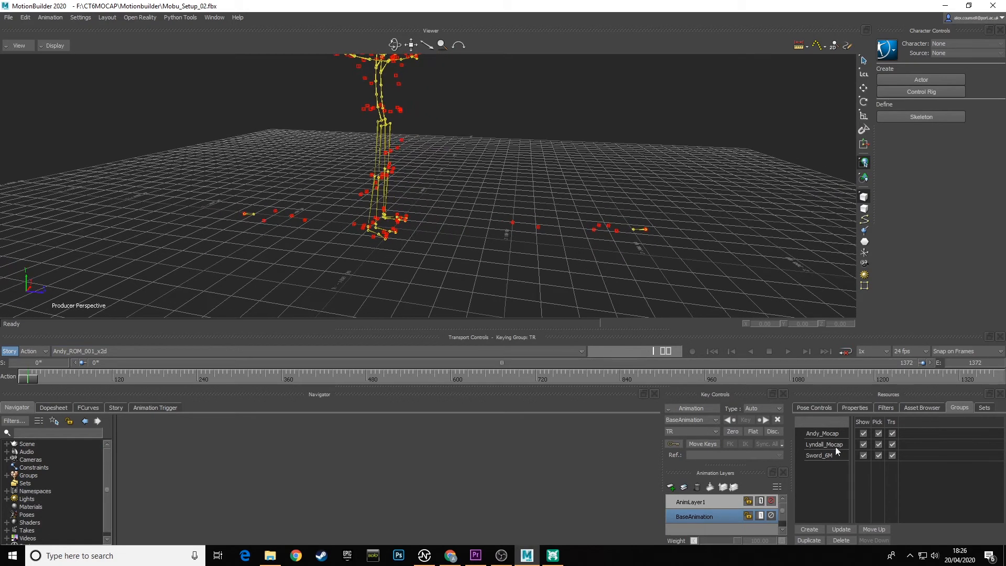
left_click(827, 455)
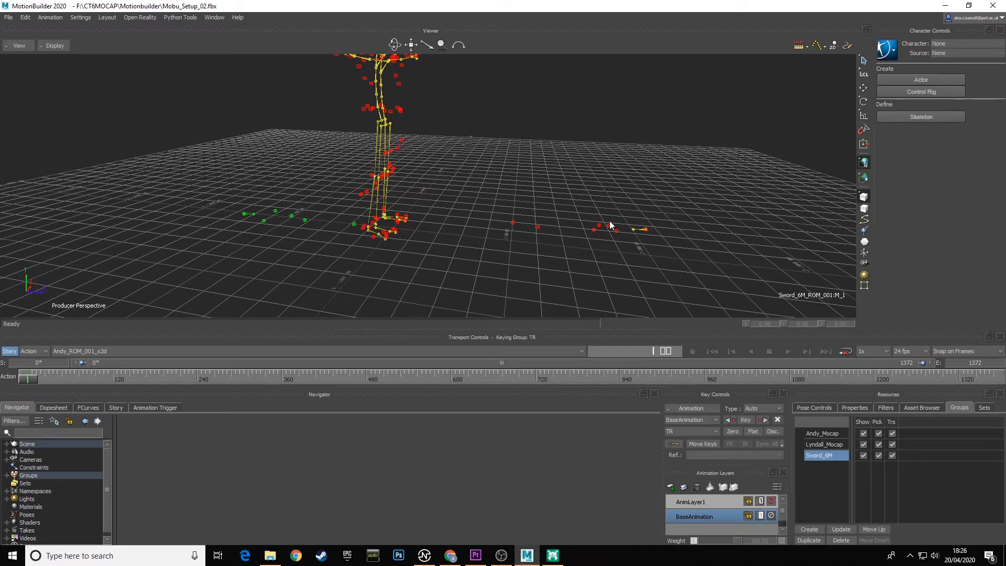
left_click(26, 17)
left_click(63, 161)
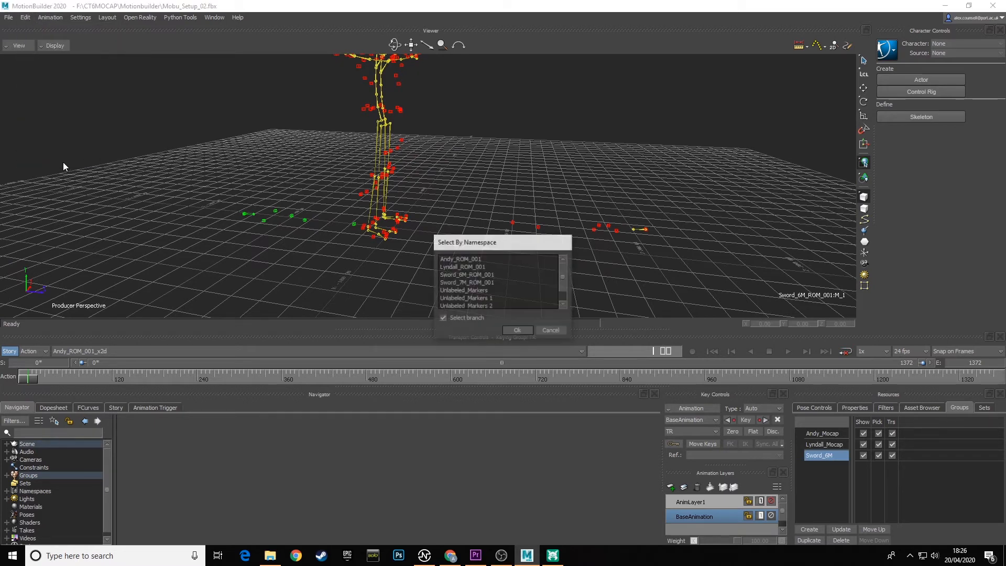
left_click(481, 282)
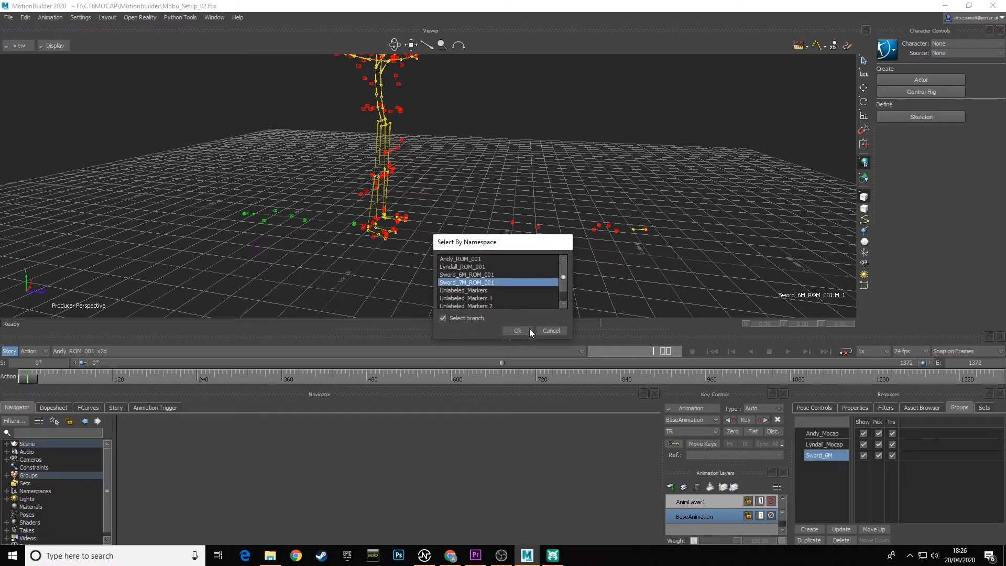
left_click(515, 331)
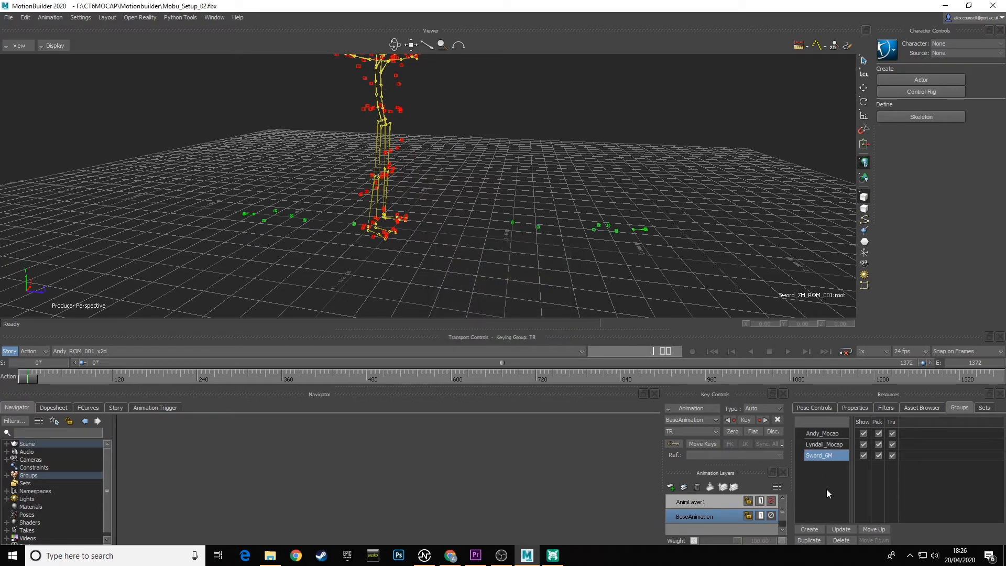
left_click(813, 528)
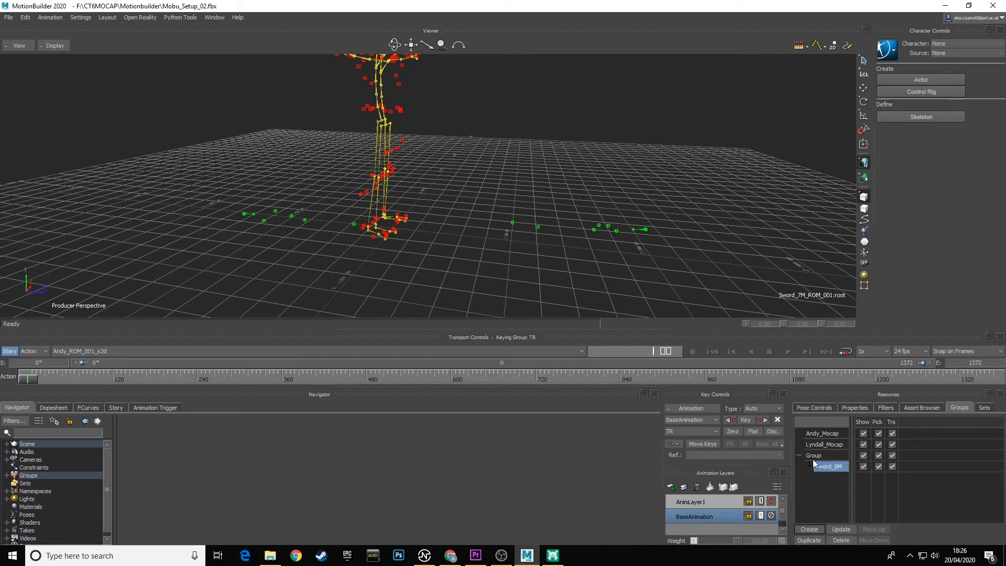
key("ctrl+z")
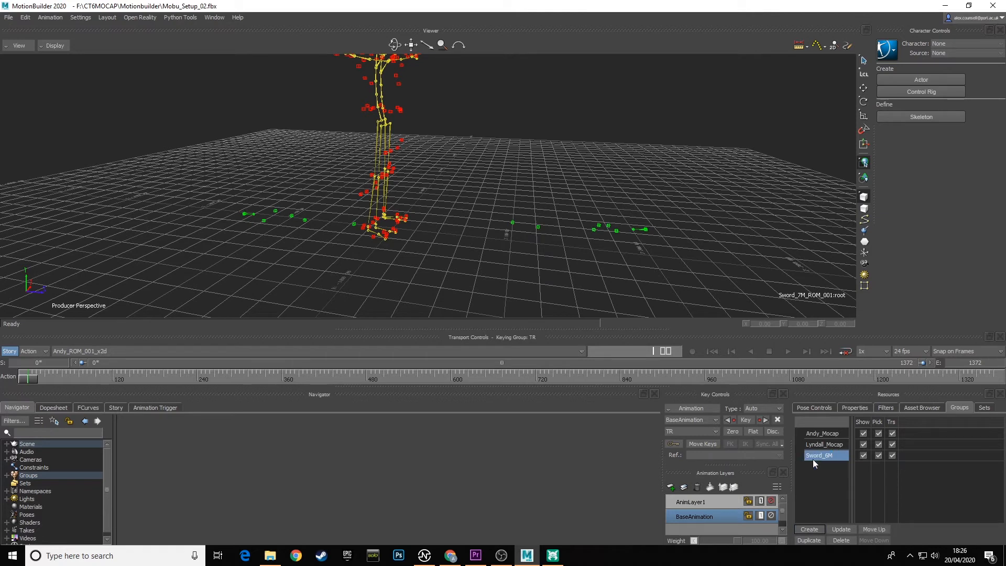
Clear the selection, select the Sword_7M_ROM_001 namespace with its branch, and create a group from it named Sword_7M.
left_click(527, 262)
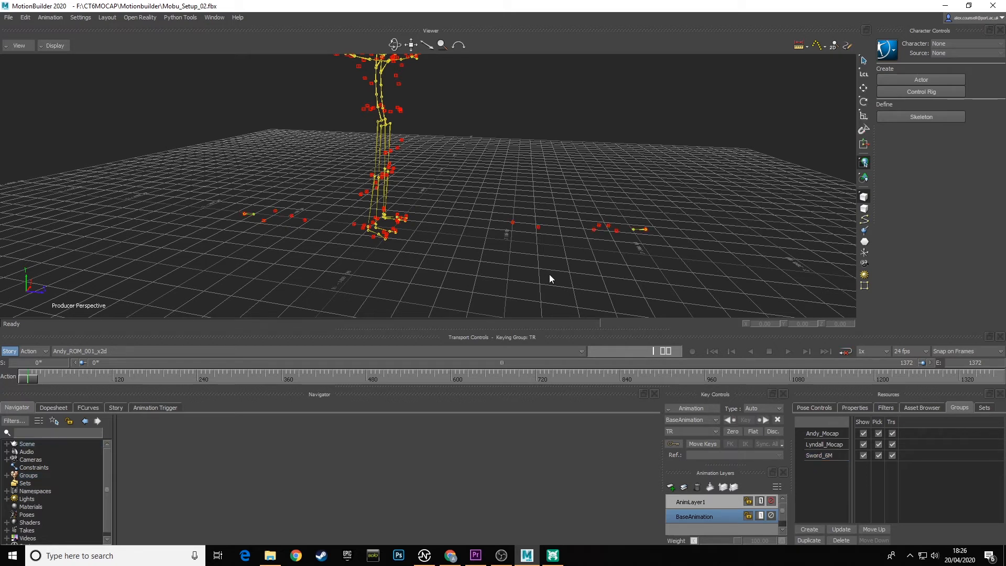
left_click(25, 18)
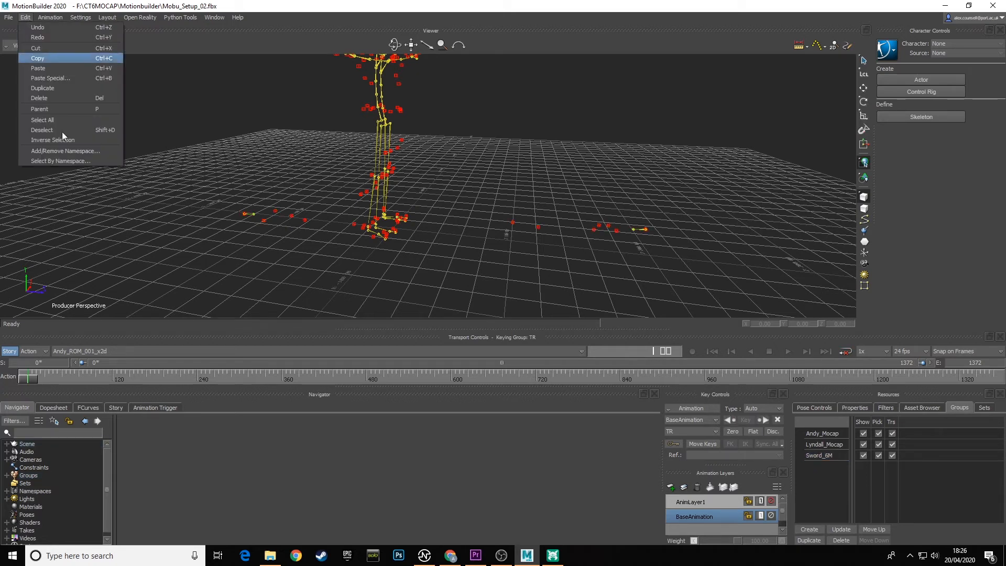
left_click(72, 161)
left_click(475, 283)
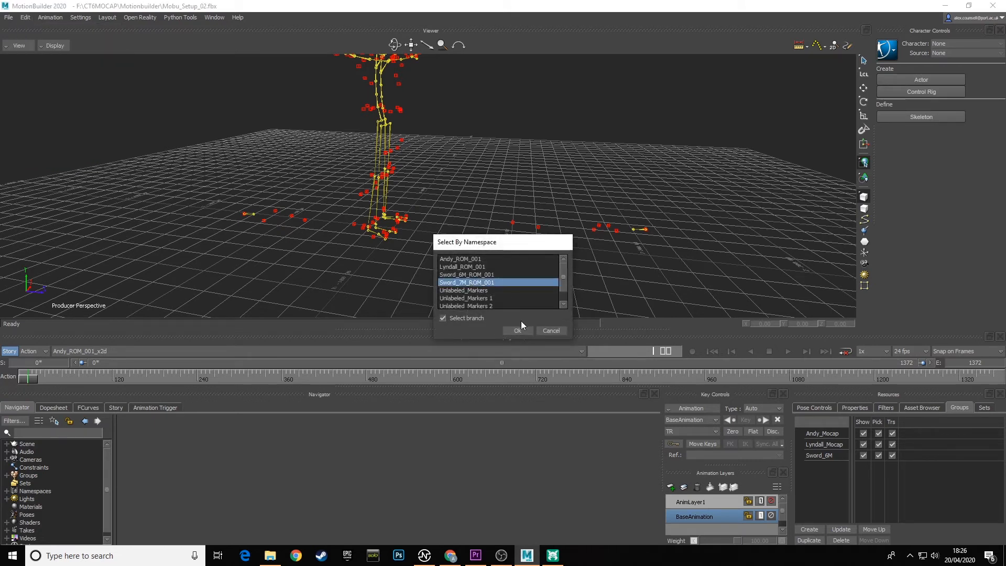
left_click(519, 331)
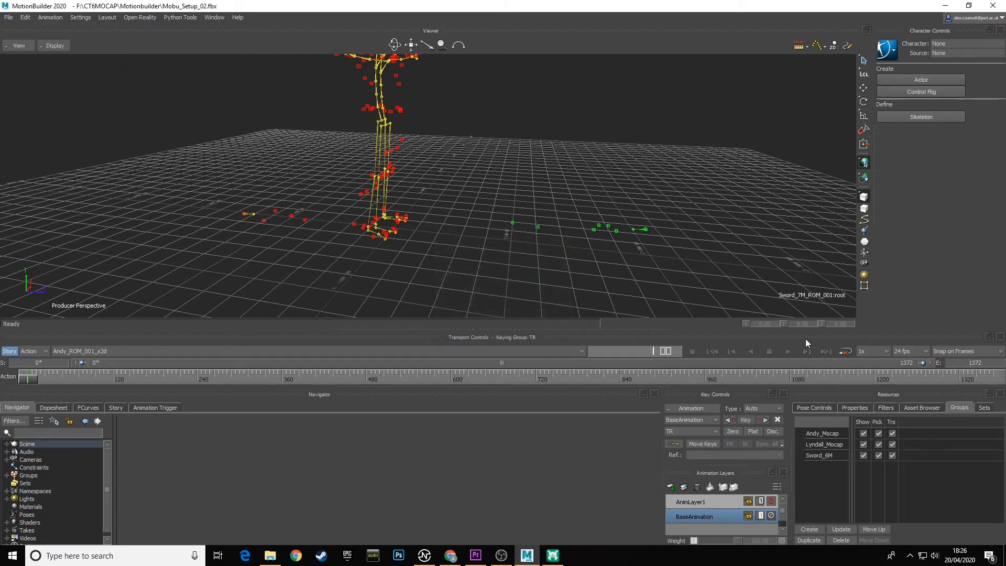
left_click(815, 531)
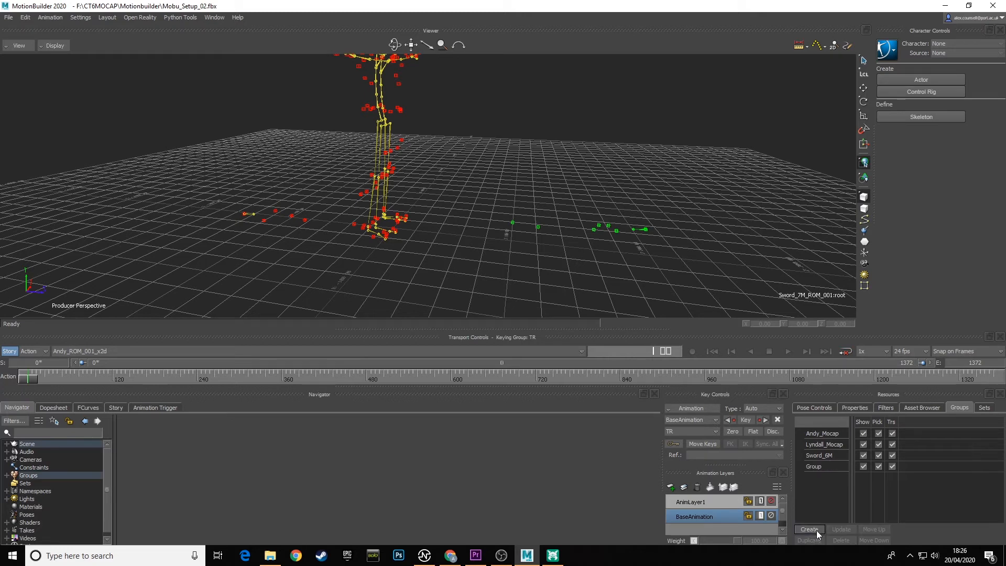
double_click(816, 470)
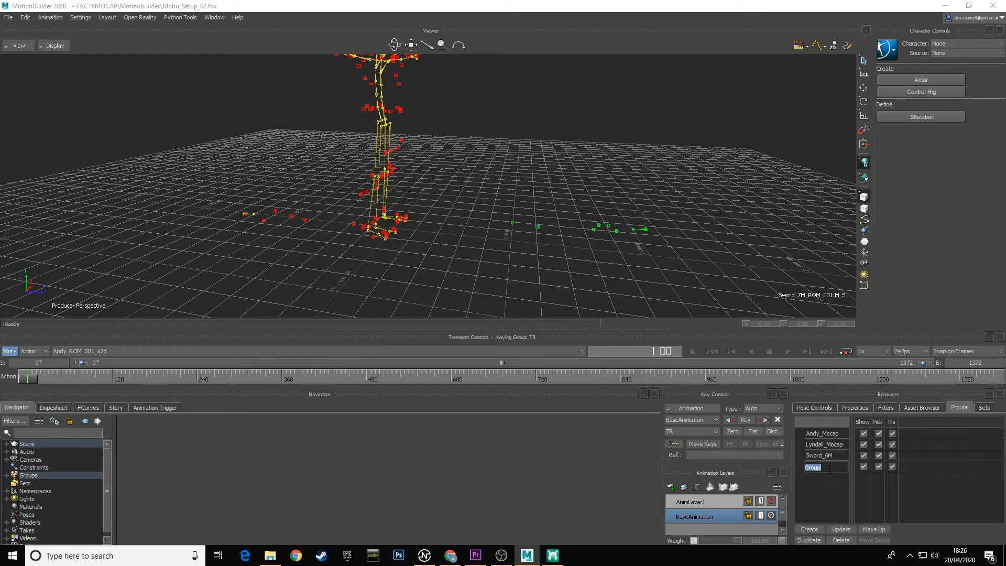
type("Sword_7M")
key("Return")
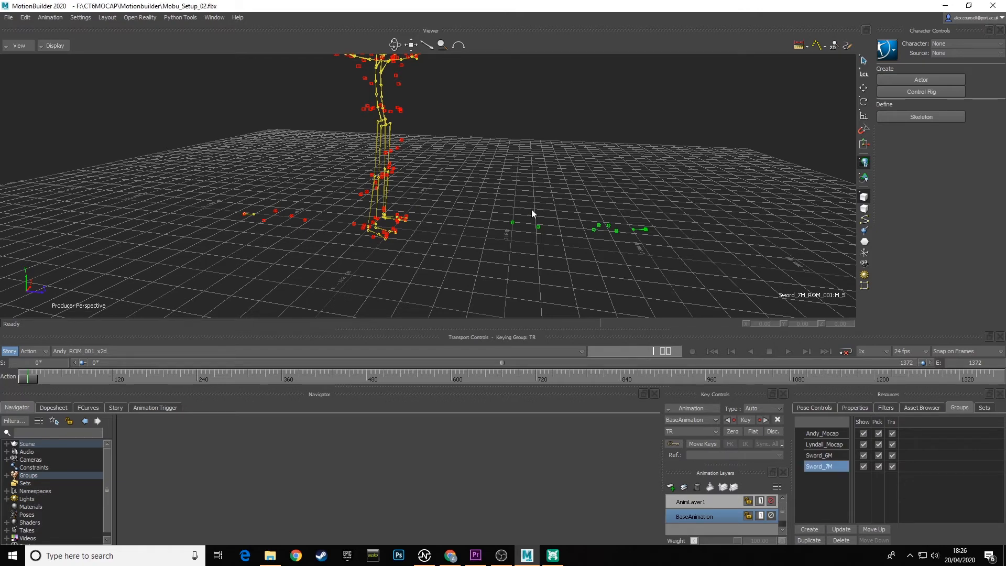
Isolate the first performer in their ROM_001_x2d take by hiding the second performer's mocap group and both sword groups.
left_click_drag(590, 256, 554, 243, "ctrl+shift")
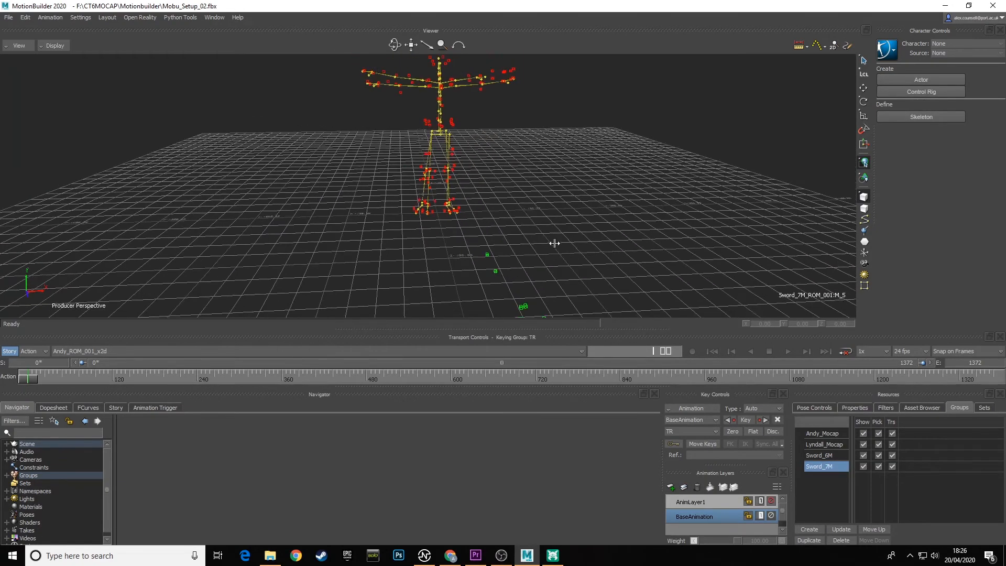
left_click_drag(470, 249, 485, 269, "ctrl+shift")
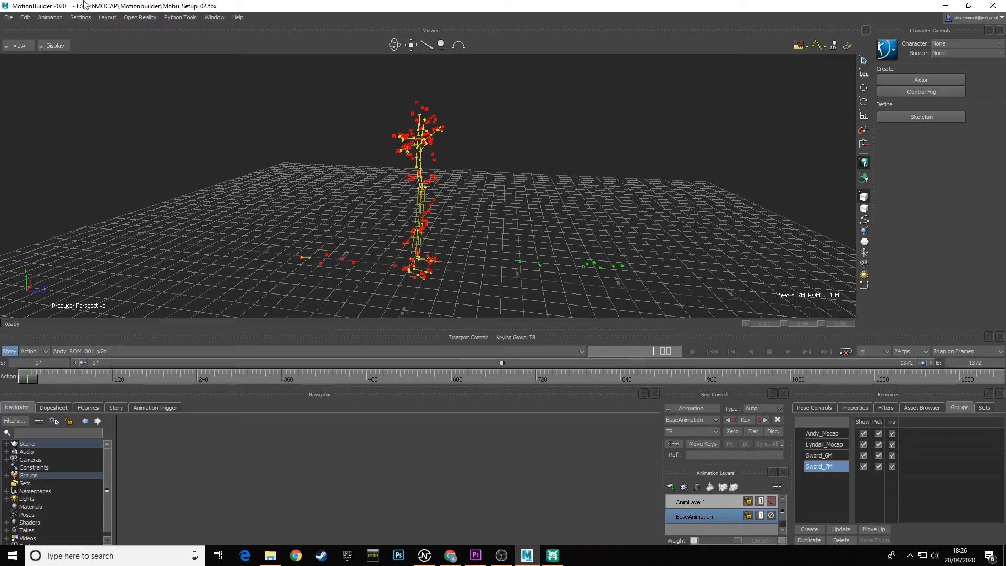
left_click_drag(398, 220, 470, 228, "ctrl+shift")
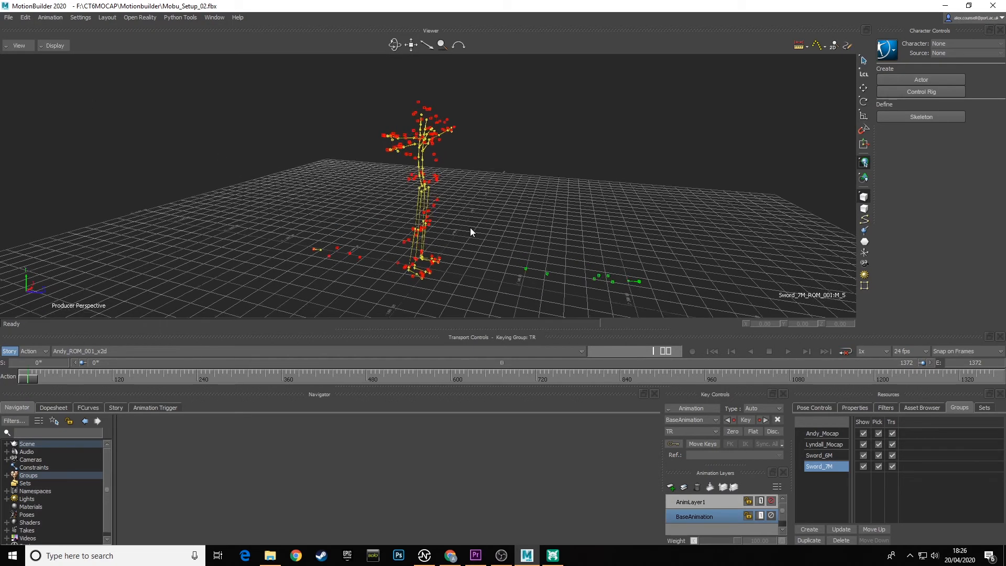
left_click(100, 350)
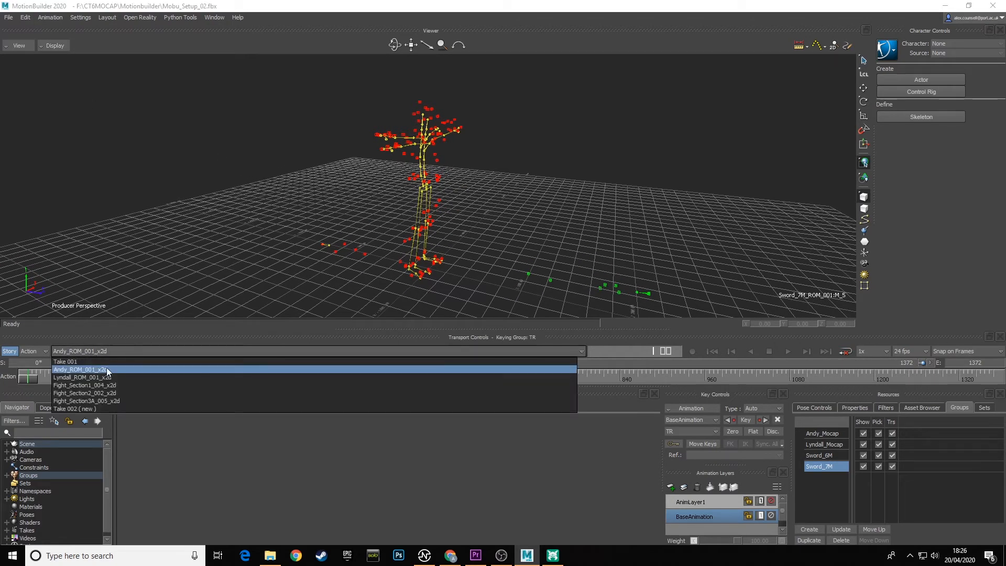
left_click(97, 370)
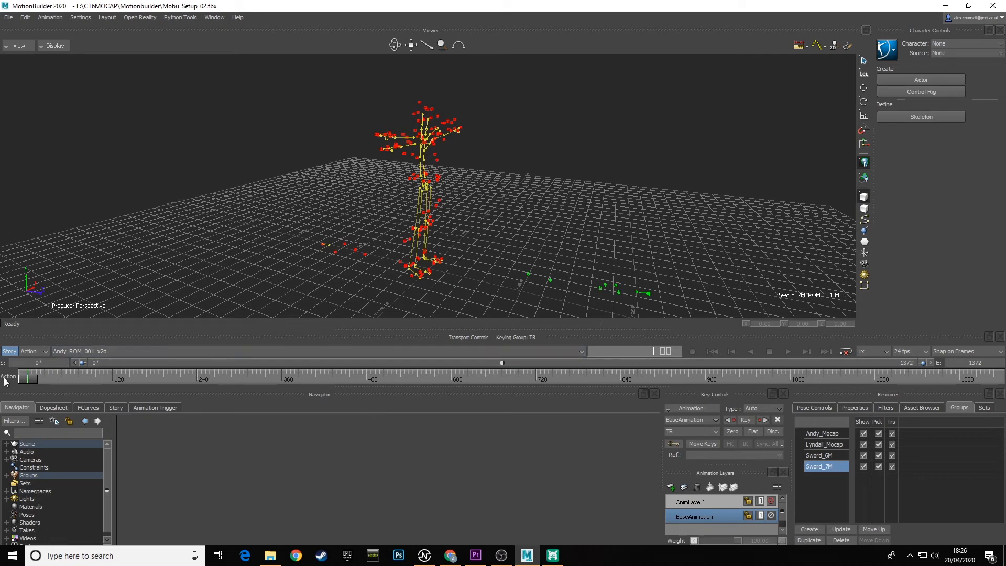
left_click_drag(27, 383, 54, 382)
left_click(864, 445)
left_click(864, 455)
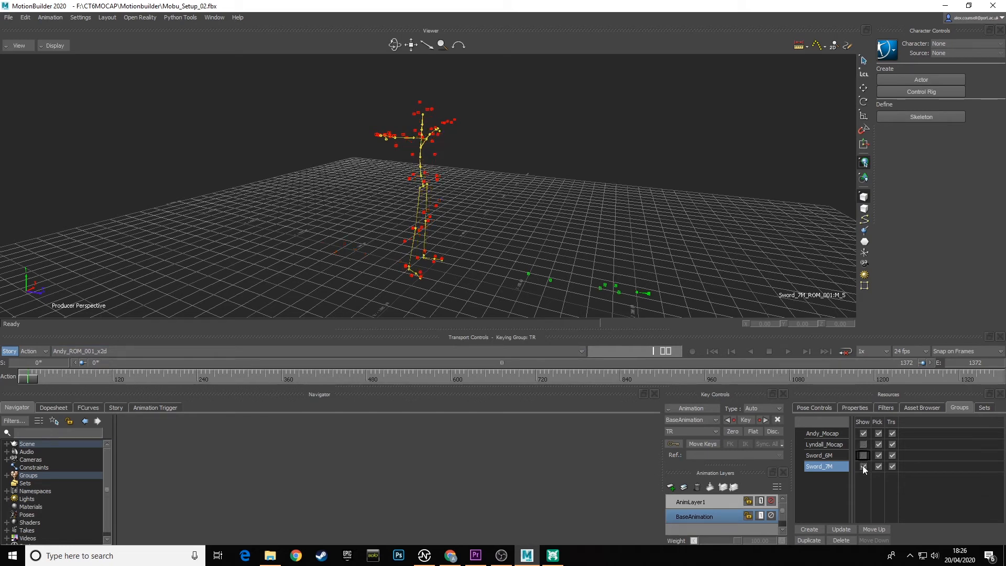
left_click(864, 466)
Scrub through the first performer's ROM take, including frame 350, and select the RightUpLeg bone to inspect the motion.
left_click_drag(27, 379, 275, 379)
left_click(473, 287)
left_click(420, 205)
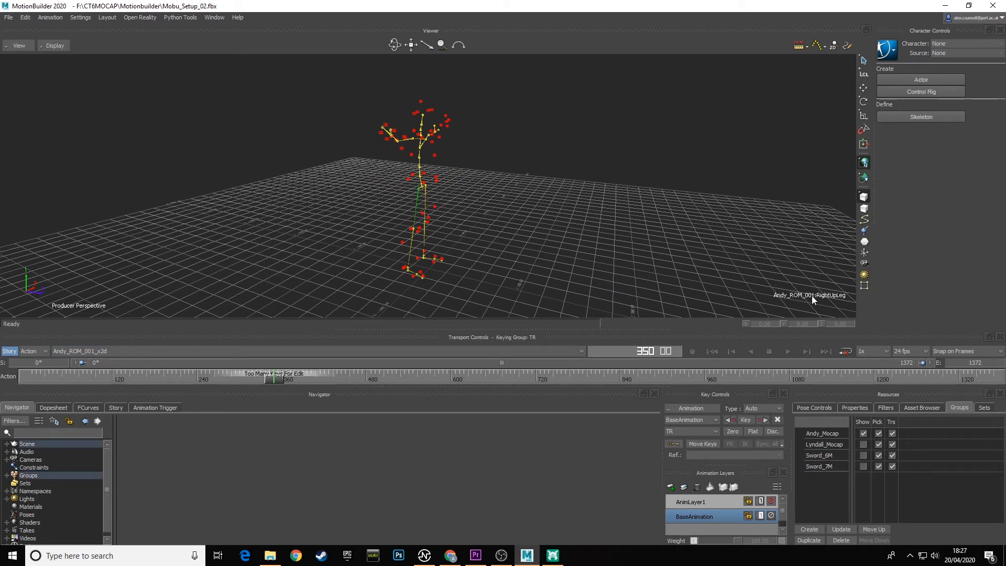
left_click_drag(277, 379, 118, 381)
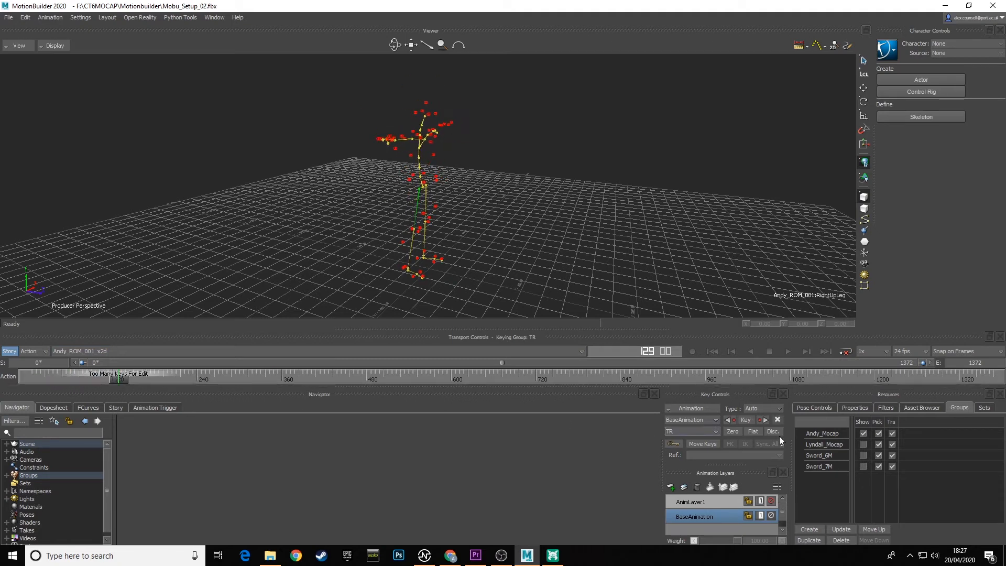
Show the second performer's mocap group and both sword groups again, and return the timeline to its first frame.
left_click(864, 444)
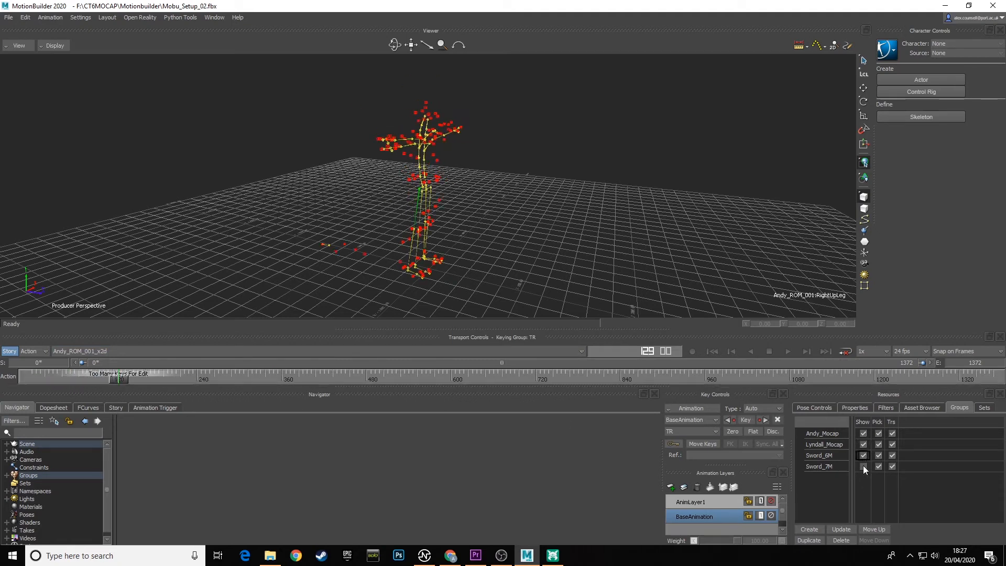
left_click(864, 466)
left_click_drag(121, 383, 29, 378)
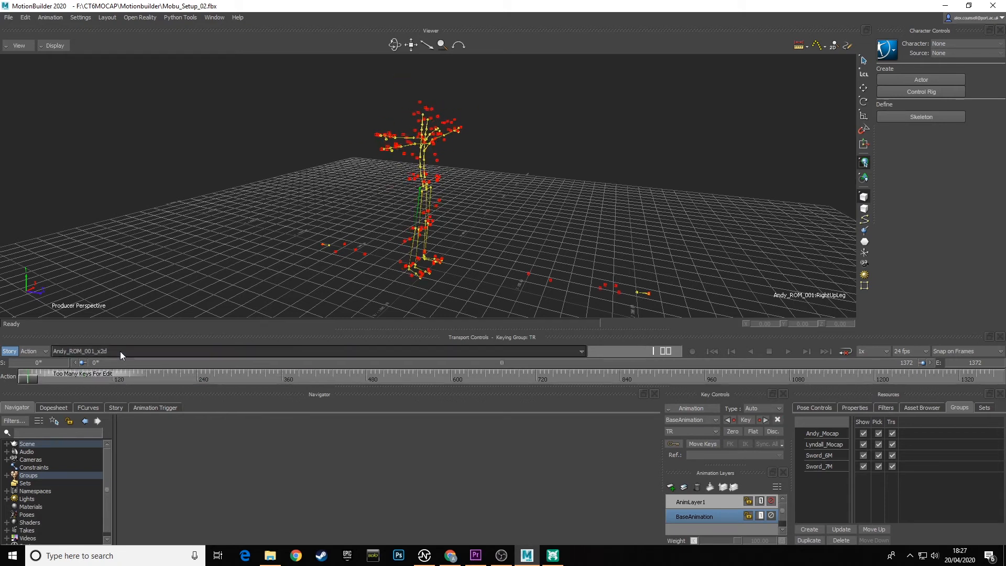
Switch the current take to the second performer's ROM_001_x2d take.
left_click(120, 351)
left_click(89, 376)
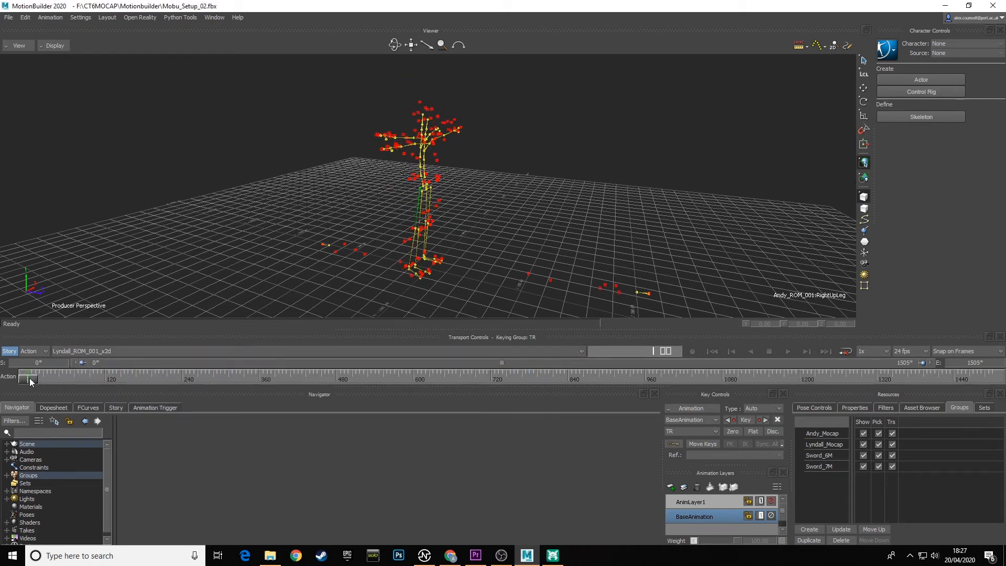
Go to frame 221, hide the first performer's mocap group and both sword groups, and select the second performer's RightUpLeg bone.
left_click_drag(29, 379, 169, 380)
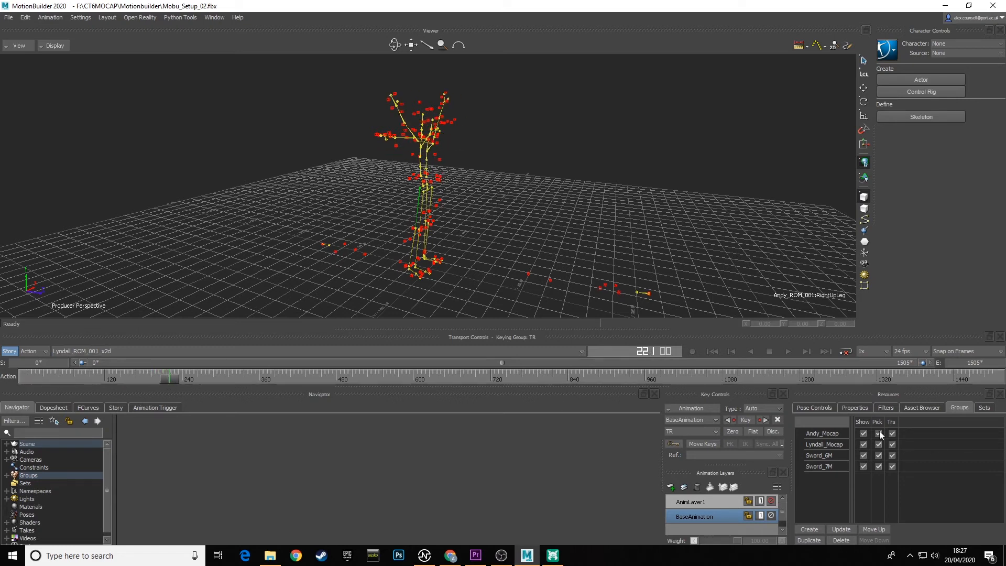
left_click(863, 433)
left_click(863, 467)
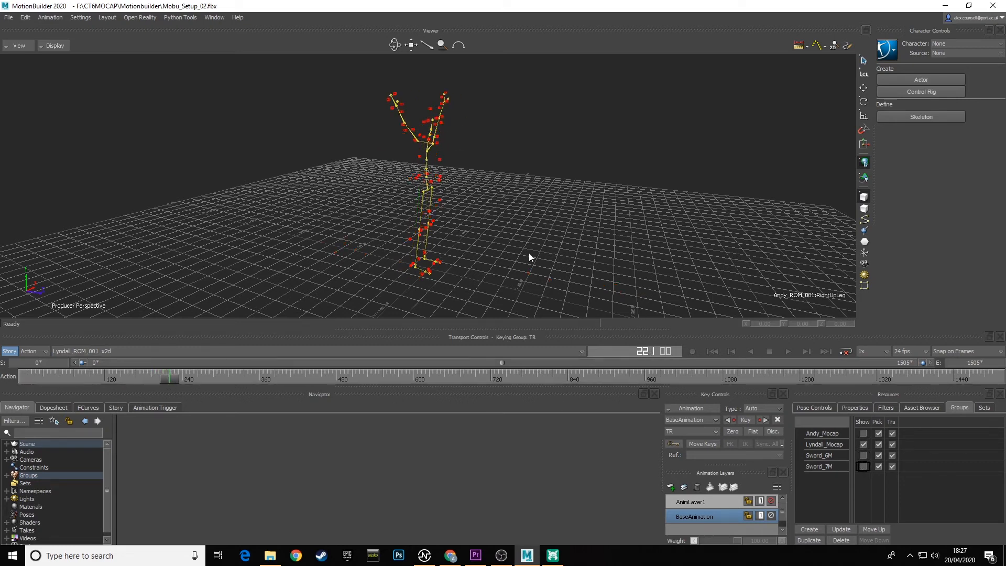
left_click(421, 202)
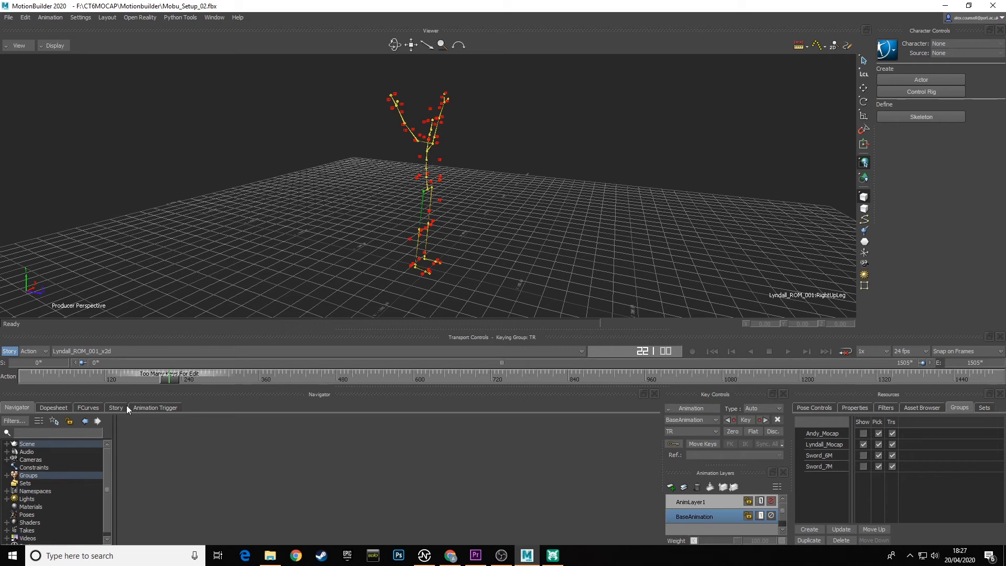
Show the first performer's mocap group again and select each performer's RightUpLeg bone to compare the overlapping skeletons.
left_click(863, 434)
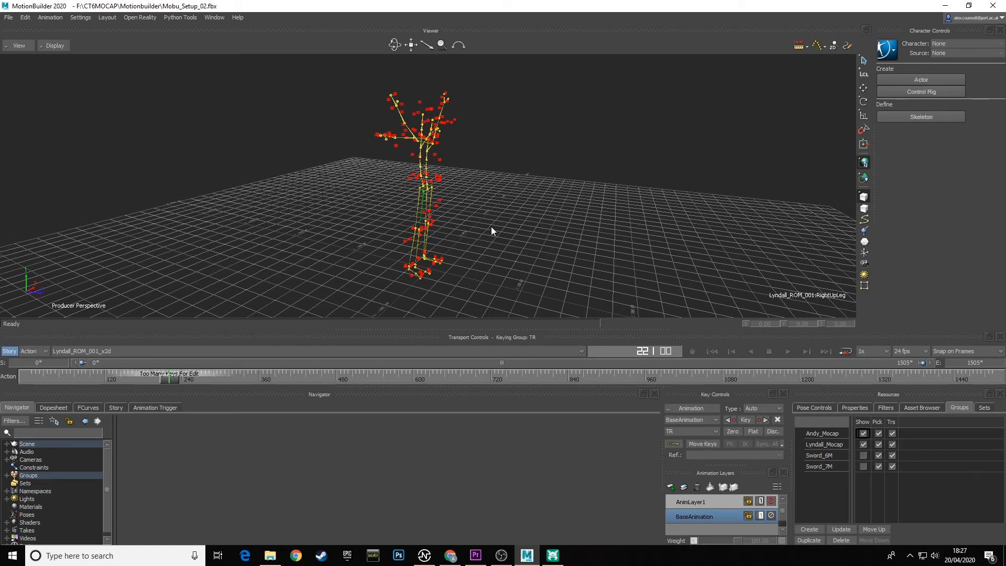
scroll(479, 170, "down", 4)
left_click_drag(479, 168, 490, 224, "ctrl")
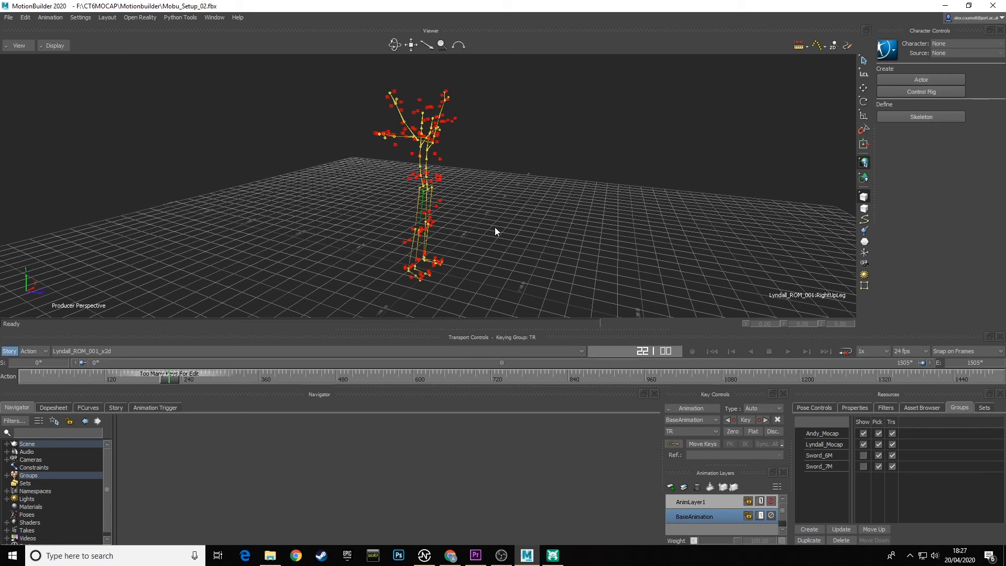
scroll(495, 227, "up", 5)
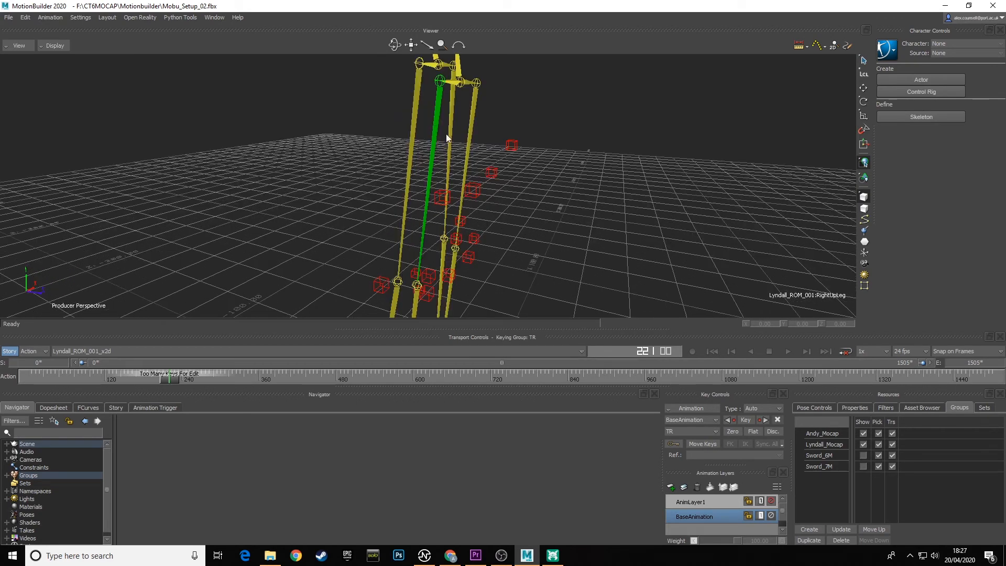
left_click(508, 107)
left_click(438, 120)
left_click(412, 132)
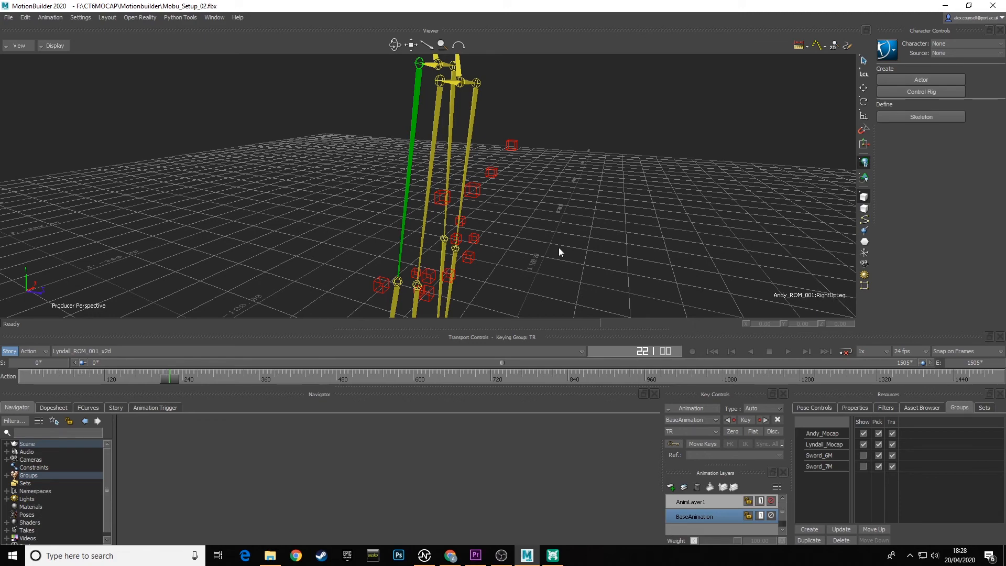
Examine both performers' hip bones and individual waist markers, including LFWT and LBWT, and clear the selection.
scroll(543, 131, "down", 12)
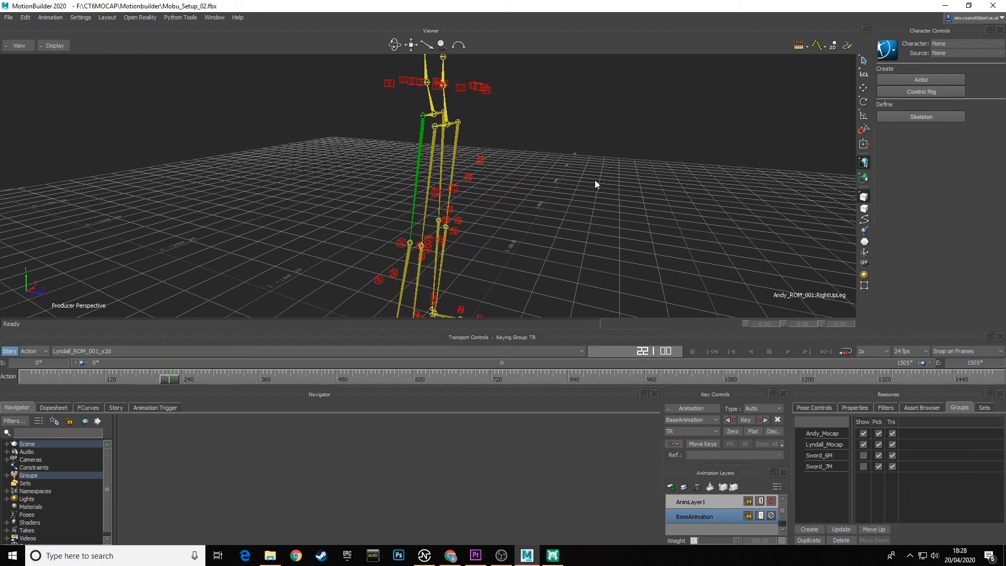
left_click_drag(589, 183, 574, 229, "ctrl+shift")
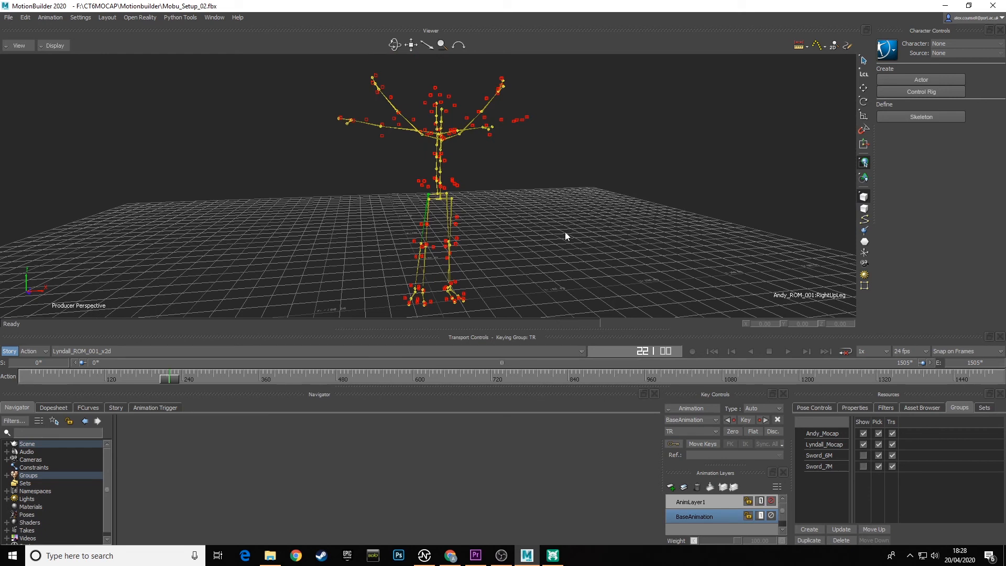
left_click_drag(401, 168, 496, 204)
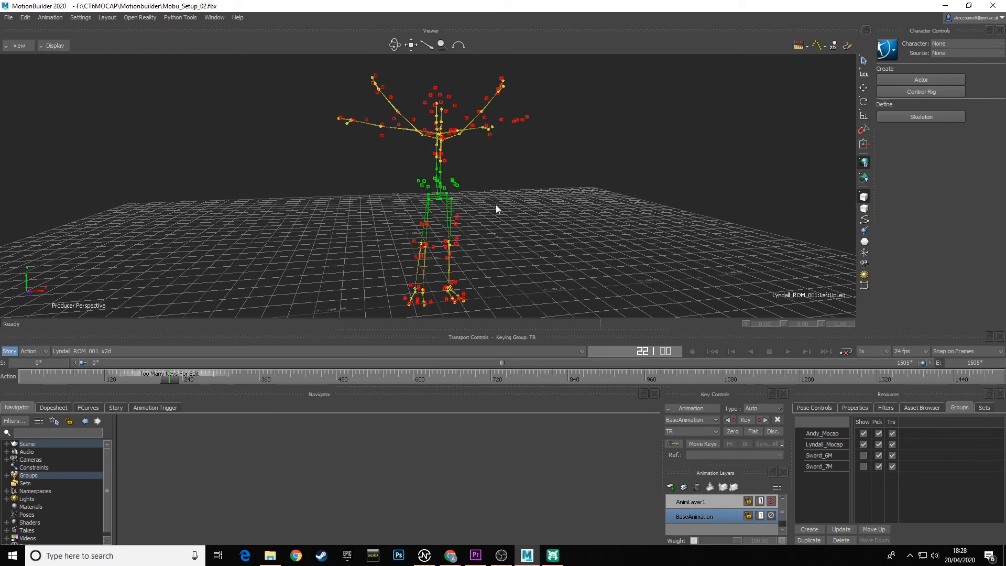
scroll(496, 204, "up", 3)
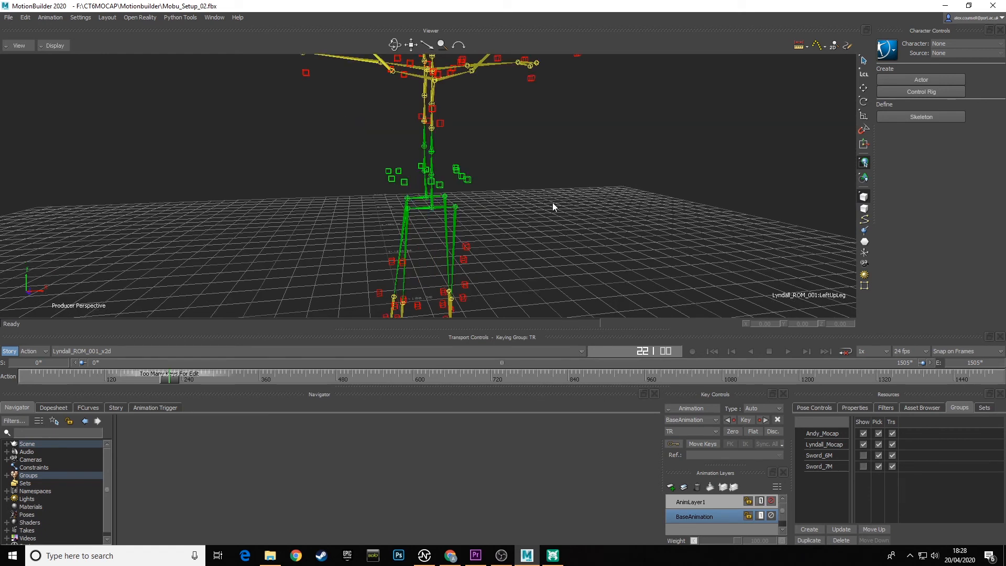
left_click(498, 181)
left_click(469, 180)
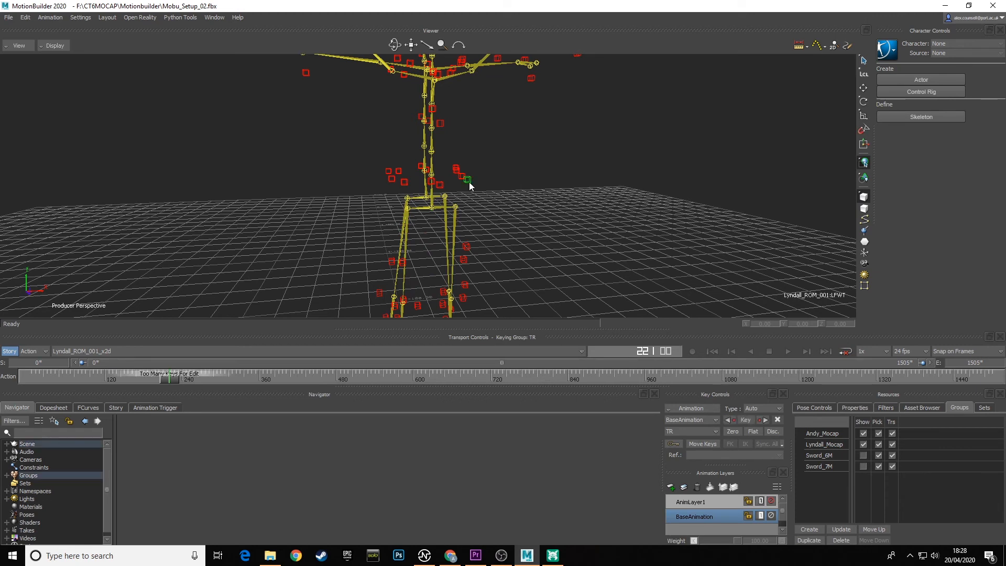
left_click(460, 176, "shift")
left_click(456, 169, "shift")
left_click(469, 180, "ctrl")
left_click(462, 176, "ctrl")
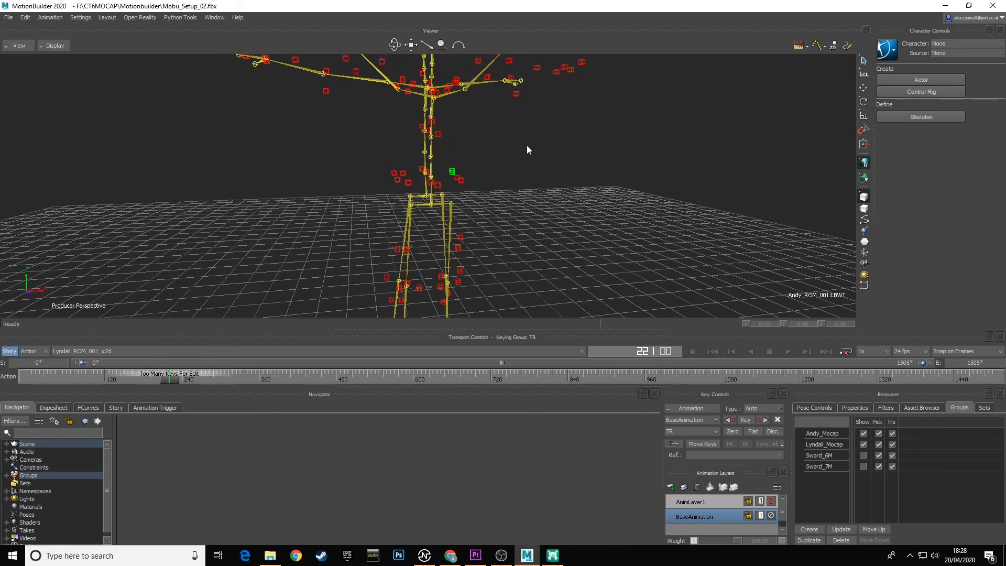
left_click(574, 226)
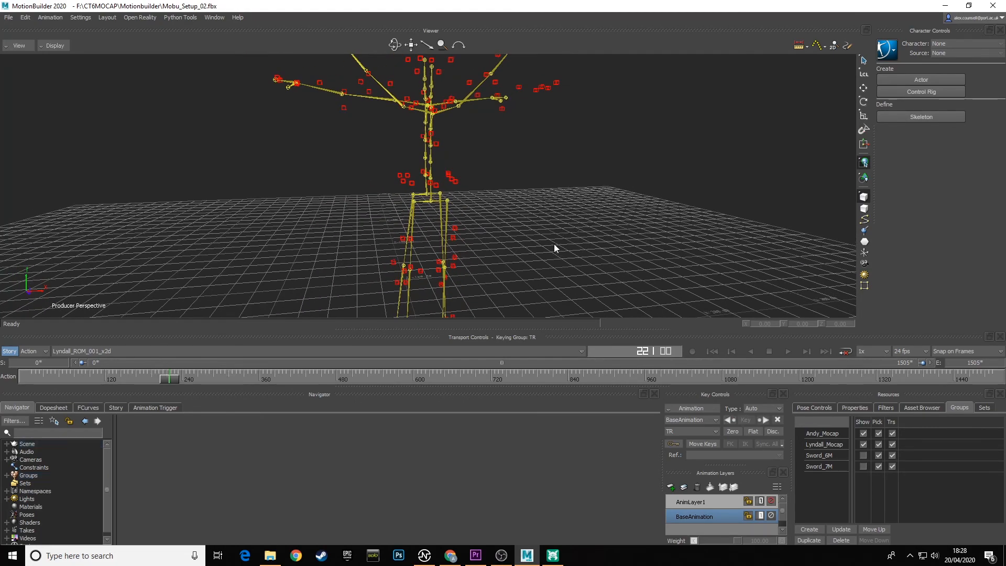
Return the timeline to its first frame and show both sword groups, Sword_6M and Sword_7M, again.
left_click_drag(553, 244, 540, 210, "ctrl")
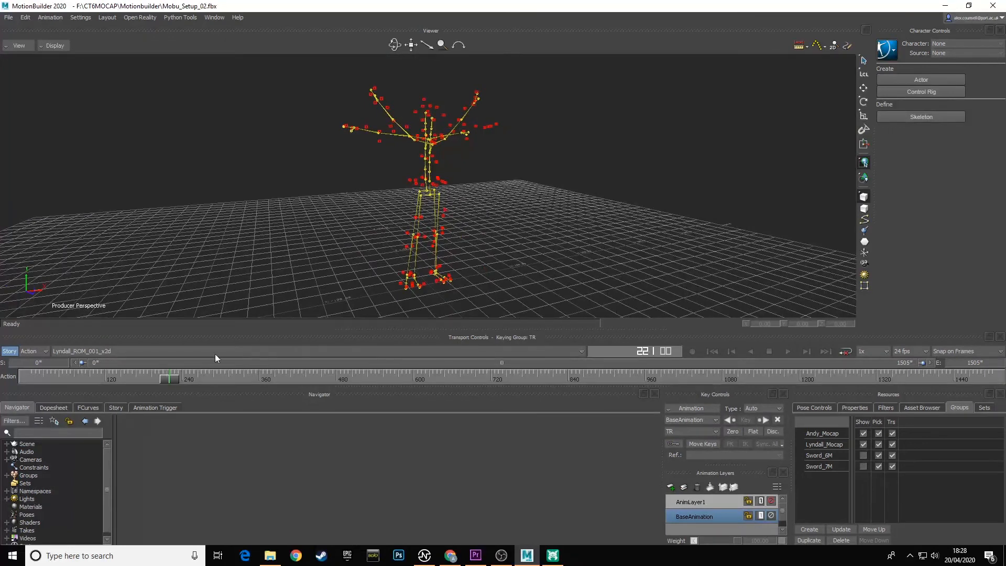
left_click_drag(174, 382, 27, 382)
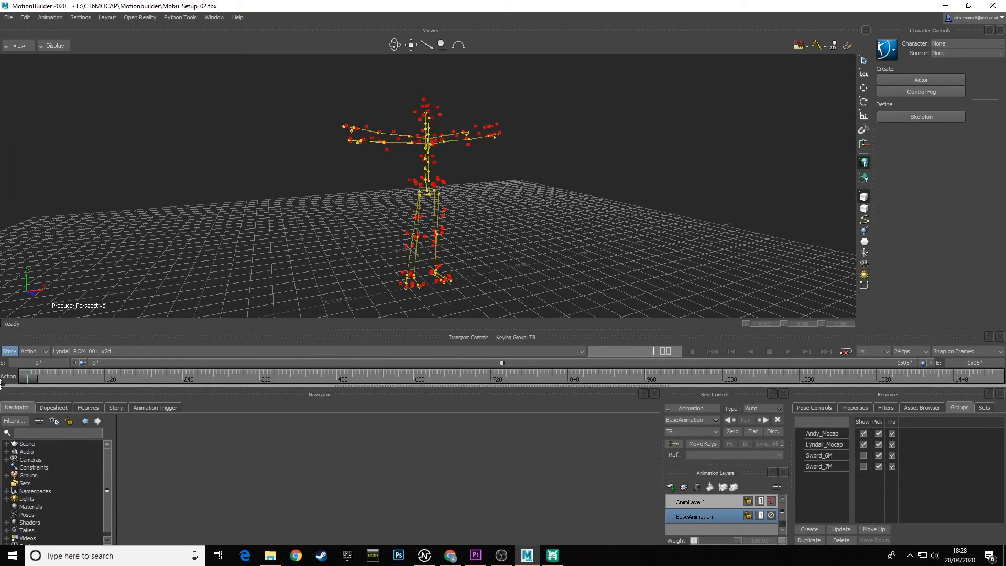
left_click(846, 350)
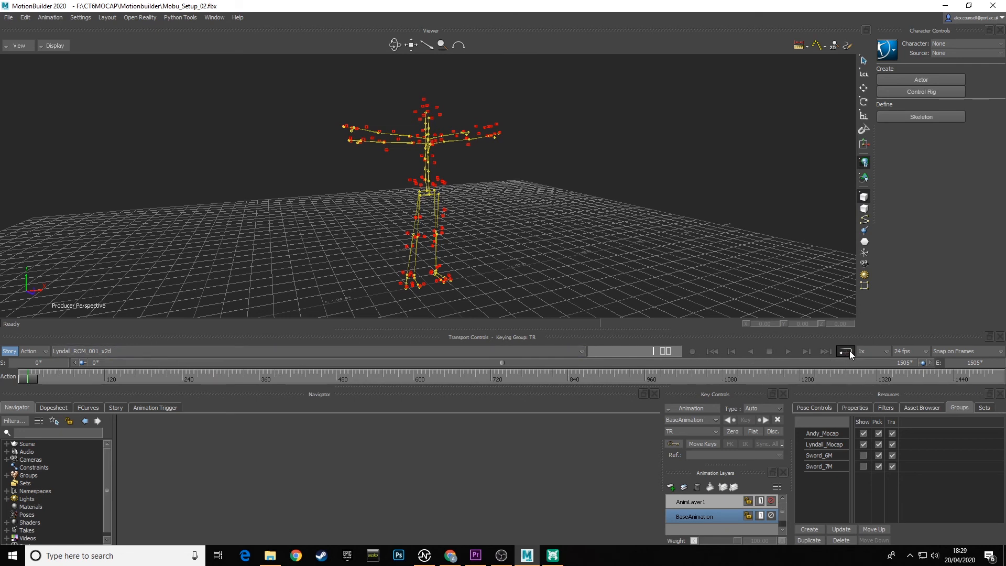
left_click(849, 354)
left_click_drag(44, 372, 6, 380)
mouse_move(597, 241)
left_mouse_down("ctrl+shift")
mouse_move(458, 217)
mouse_move(606, 236)
left_mouse_up("ctrl+shift")
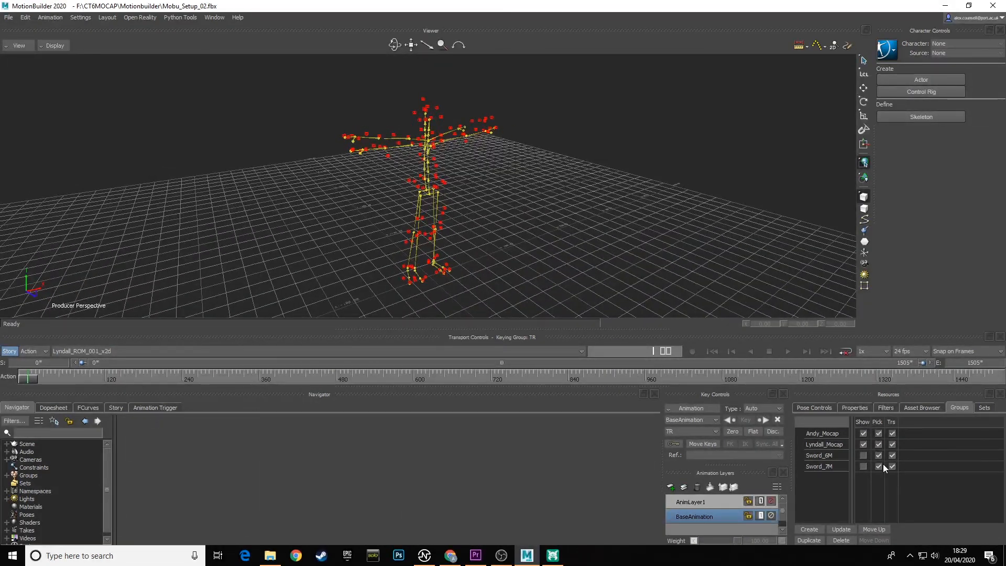
left_click(864, 466)
left_click_drag(496, 266, 472, 232, "ctrl+shift")
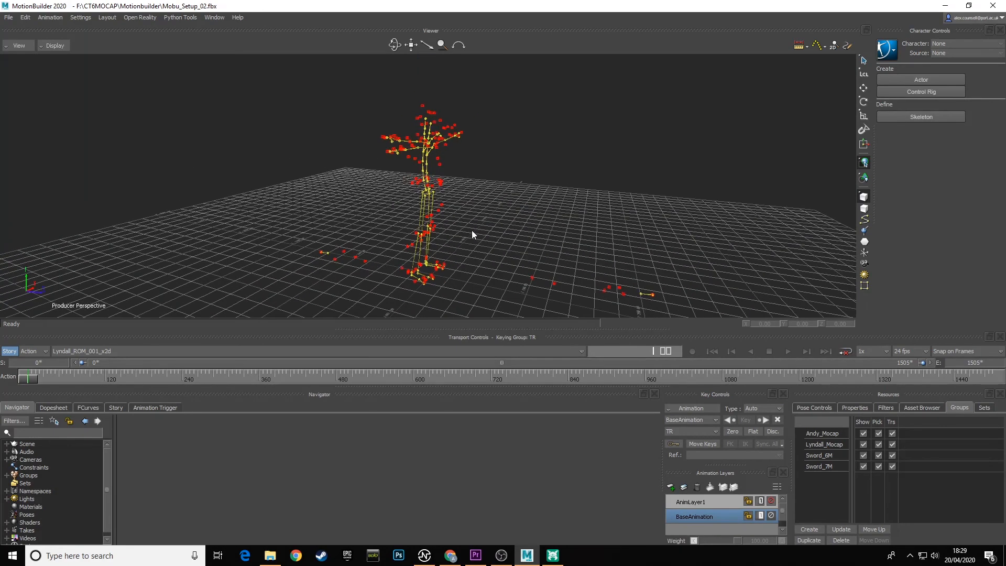
Save the scene under its existing file name, Mobu_Setup_02.fbx.
left_click(7, 21)
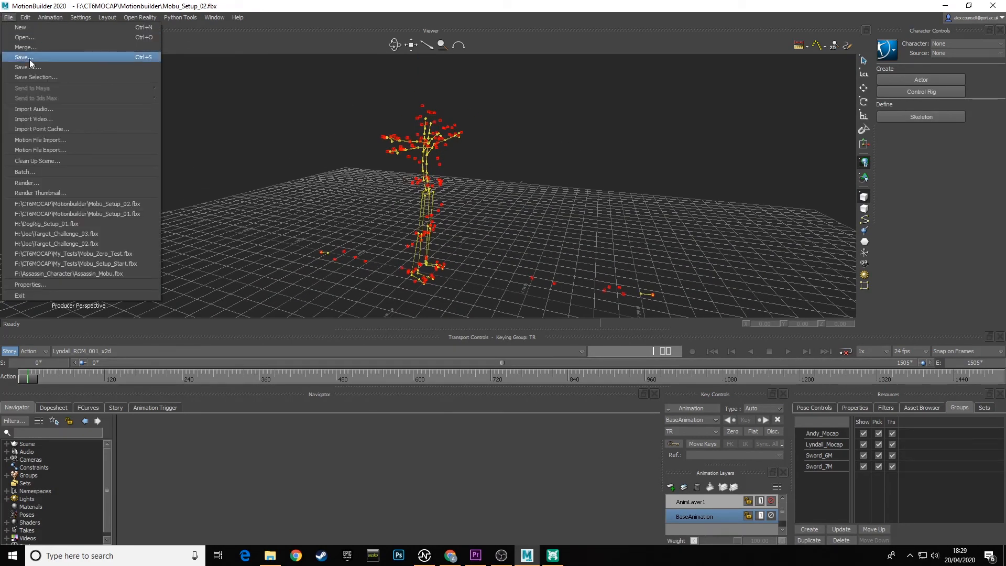
left_click(29, 59)
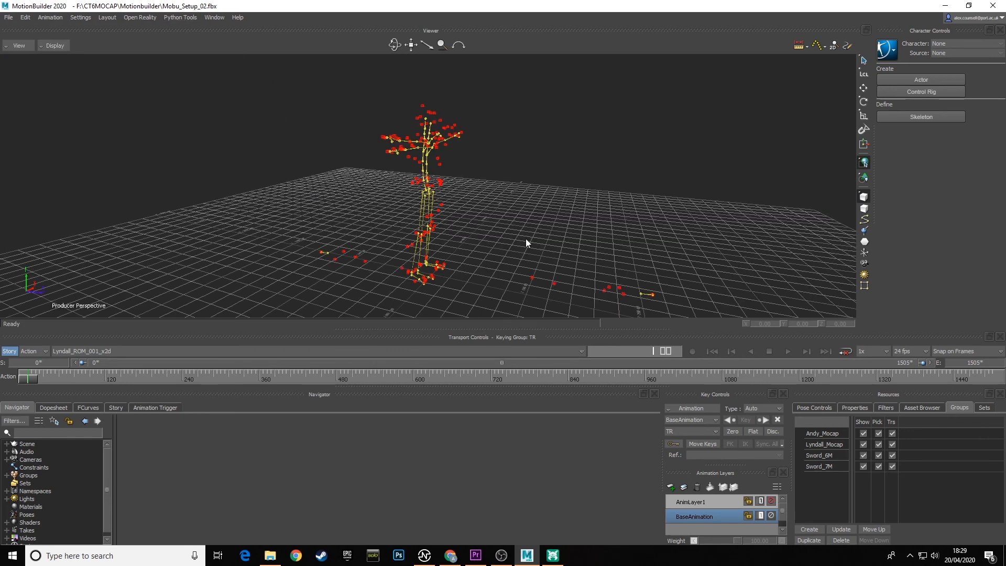
left_click_drag(483, 235, 499, 220, "ctrl+shift")
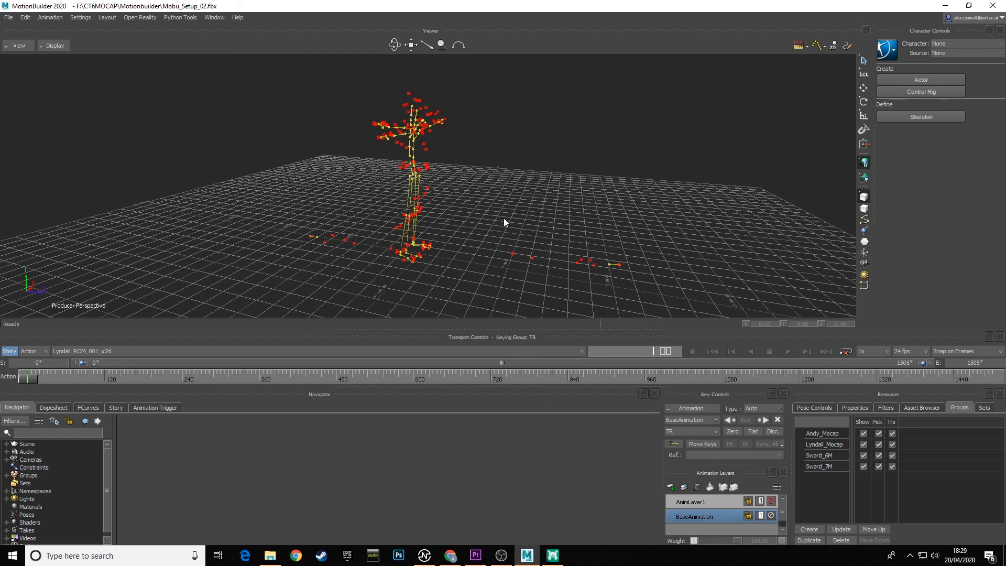
left_click_drag(533, 196, 493, 199, "alt")
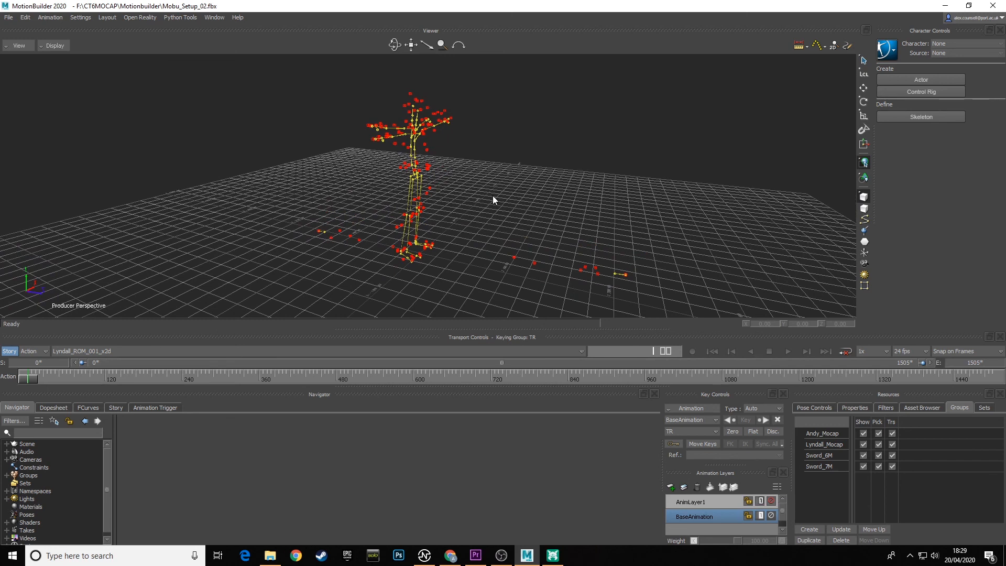